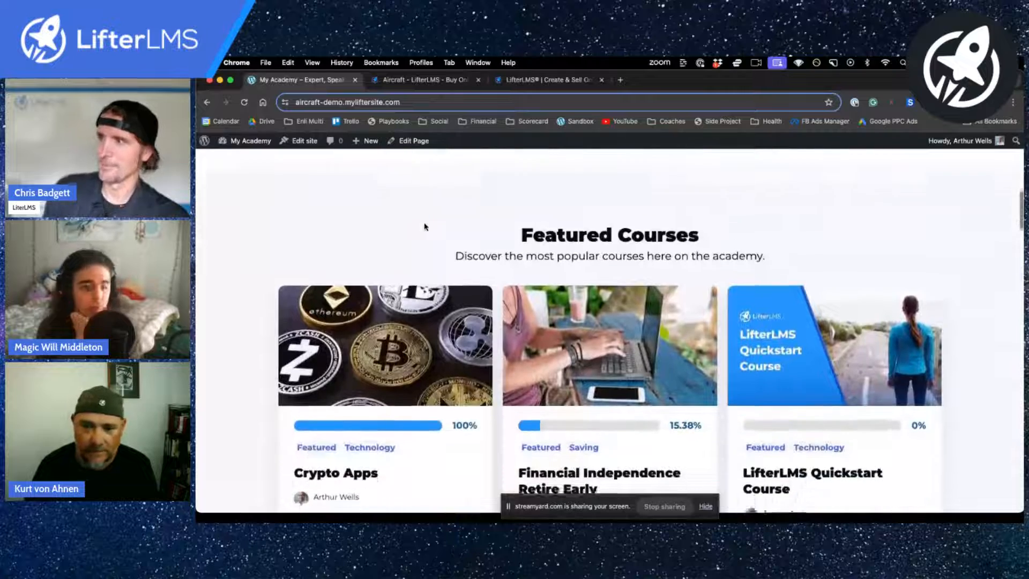
Step: Skim the My Academy home page from the featured courses through the testimonials
scroll(425, 226, down, 5)
scroll(425, 226, down, 1)
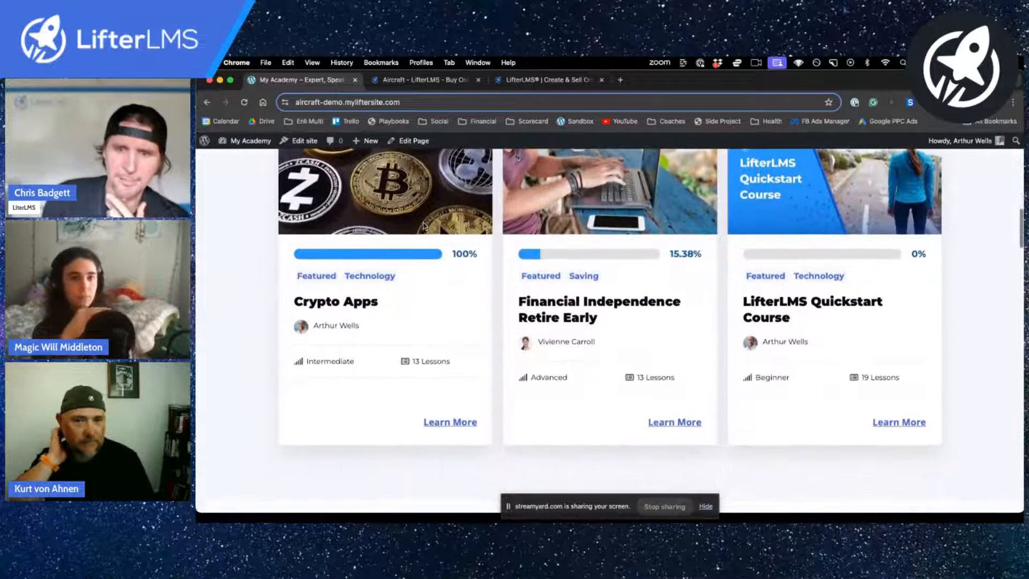
scroll(424, 226, down, 3)
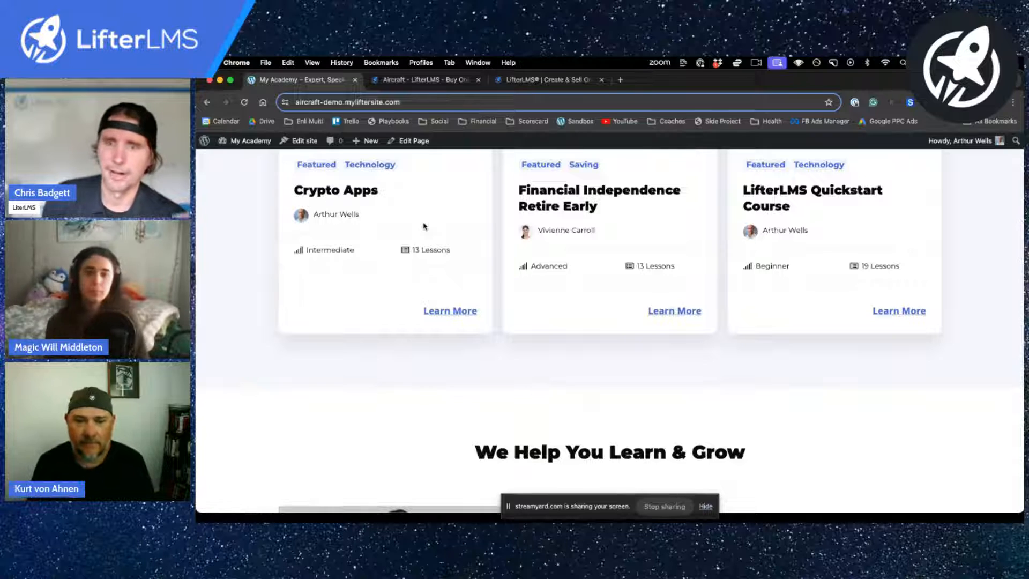
scroll(425, 226, down, 4)
scroll(424, 226, down, 10)
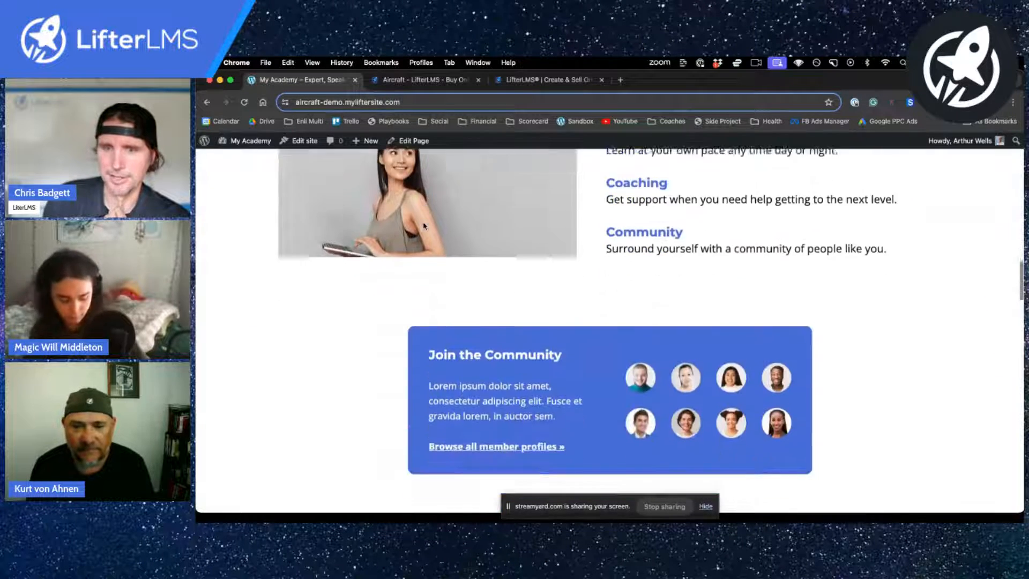
scroll(423, 226, down, 4)
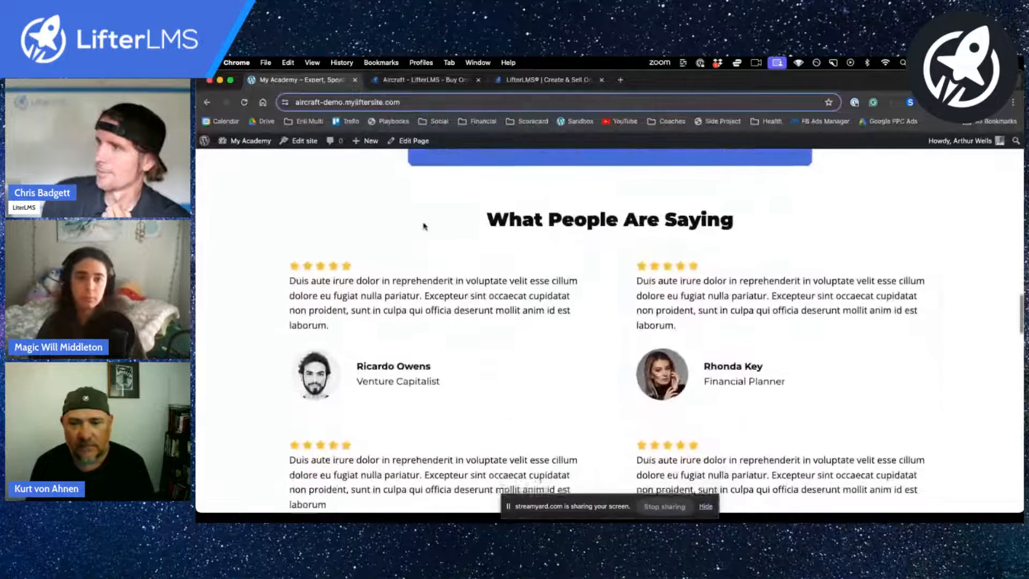
scroll(424, 226, up, 7)
scroll(424, 226, up, 15)
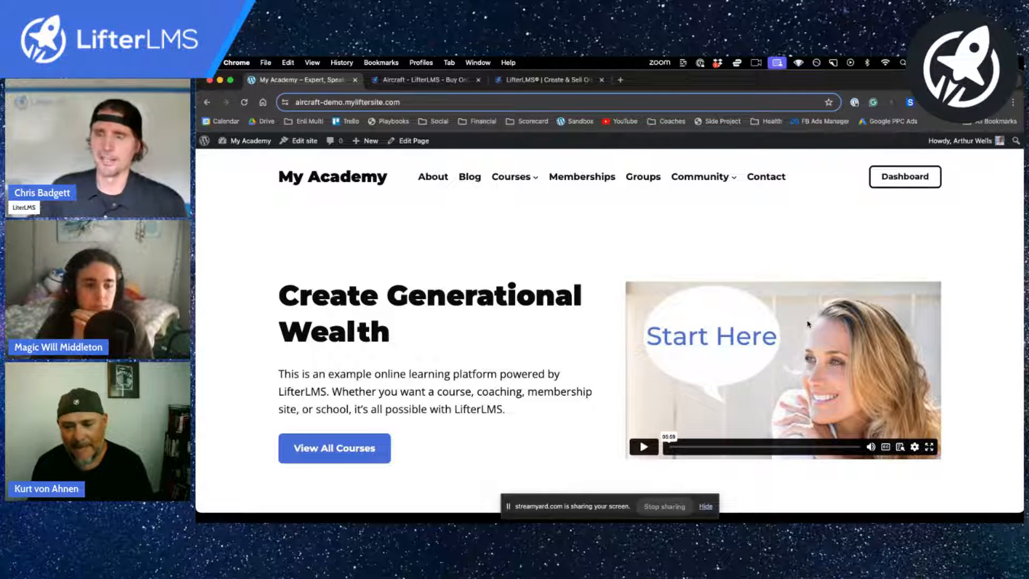
Step: Examine the home page's hero section with its Start Here video, the trusted company logos and the featured course cards
scroll(808, 323, down, 1)
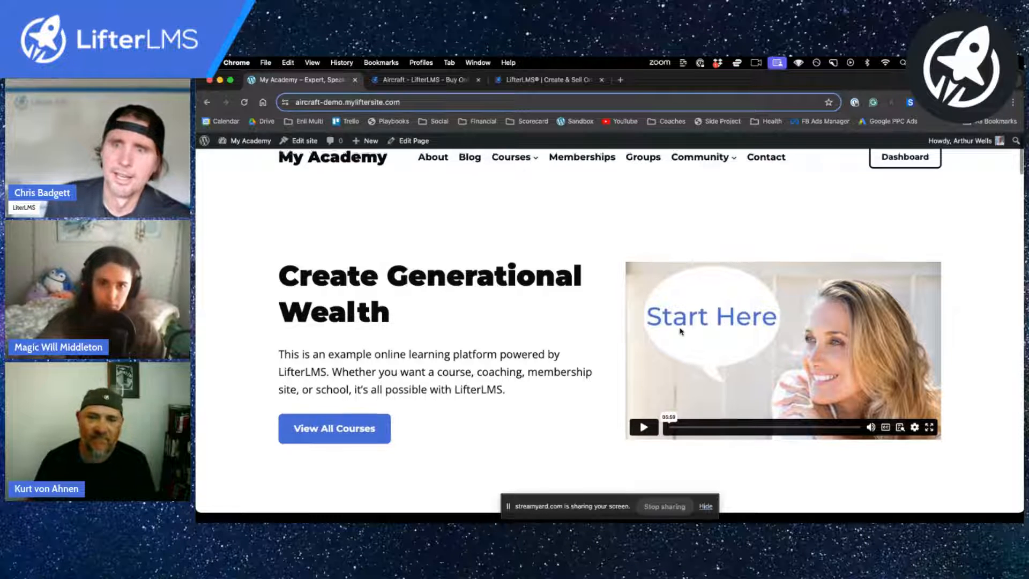
scroll(680, 329, up, 1)
scroll(720, 250, down, 2)
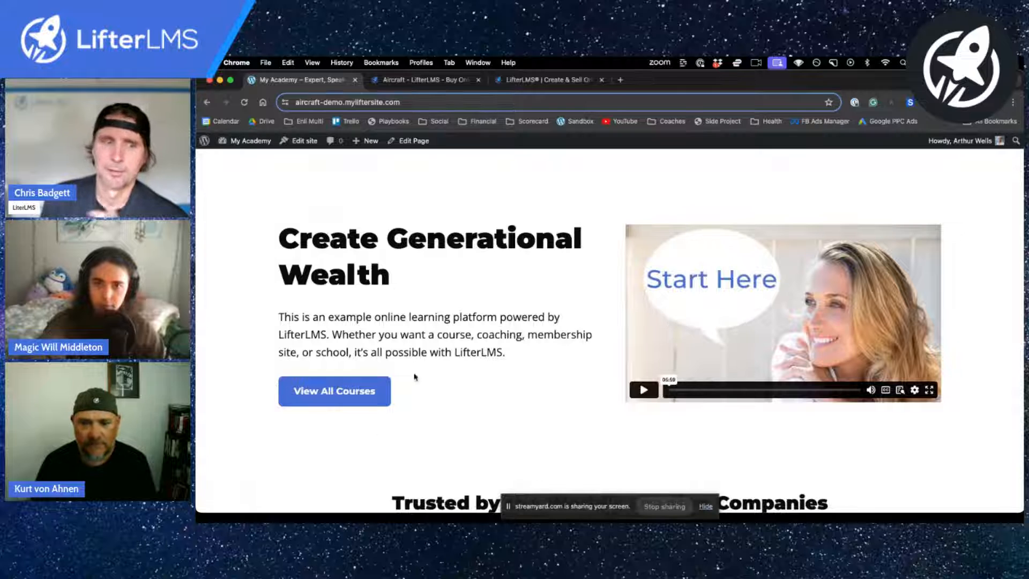
scroll(616, 431, down, 3)
scroll(713, 328, up, 3)
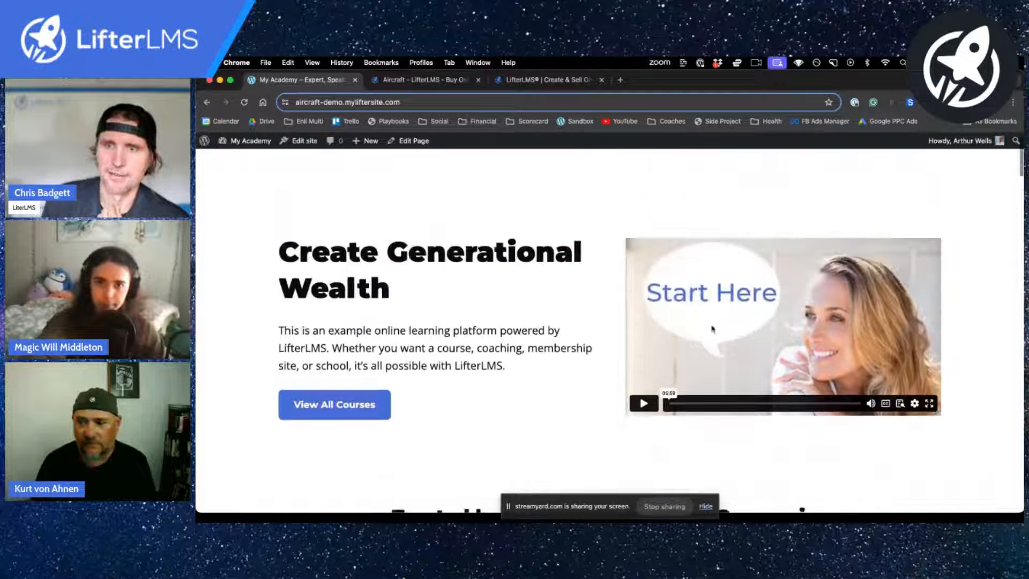
scroll(808, 373, down, 5)
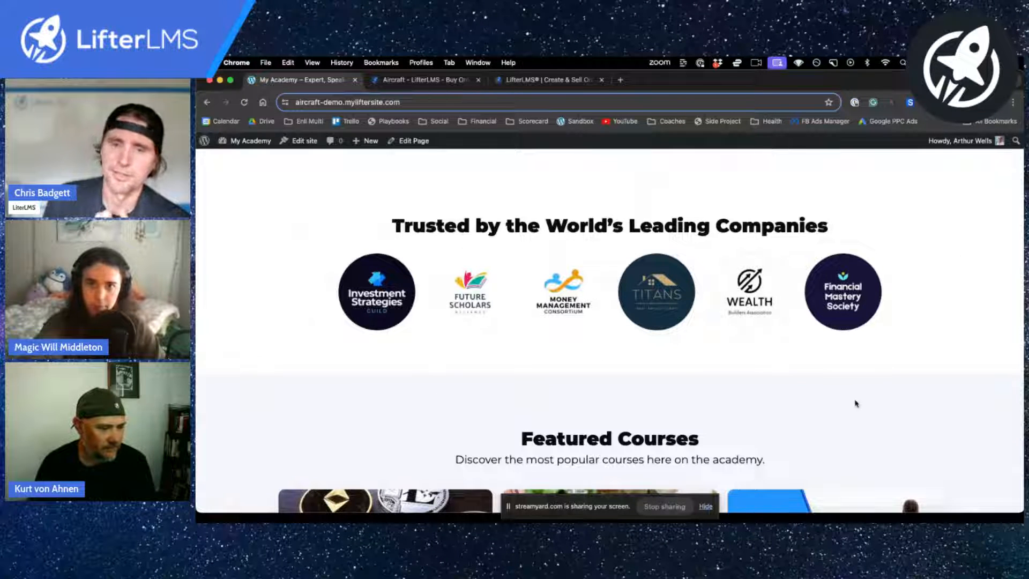
scroll(856, 403, down, 5)
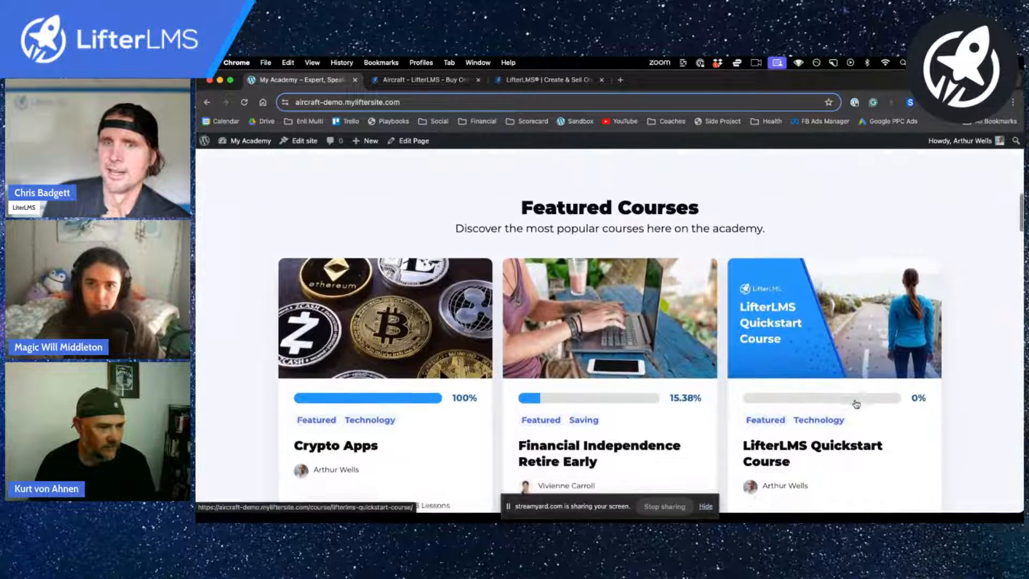
scroll(856, 403, down, 3)
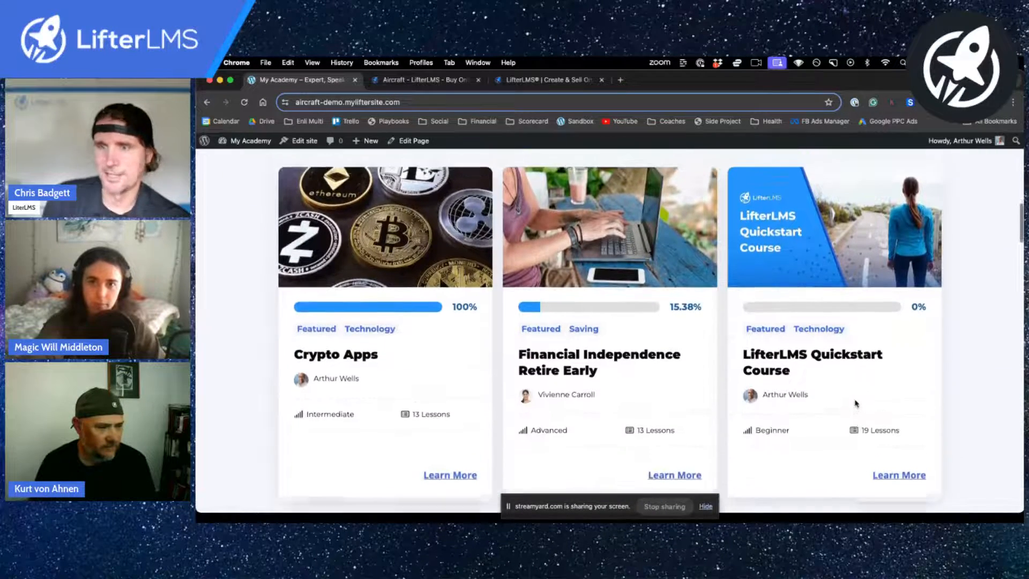
scroll(856, 403, up, 2)
scroll(855, 404, down, 1)
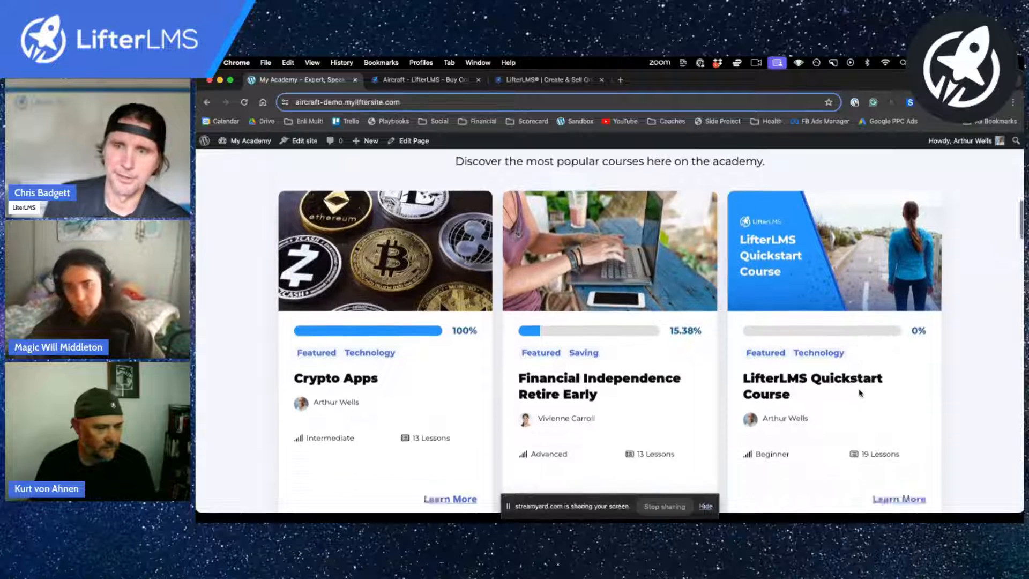
Step: Examine the home page's We Help You Learn & Grow, Join the Community and What People Are Saying sections
scroll(860, 393, down, 6)
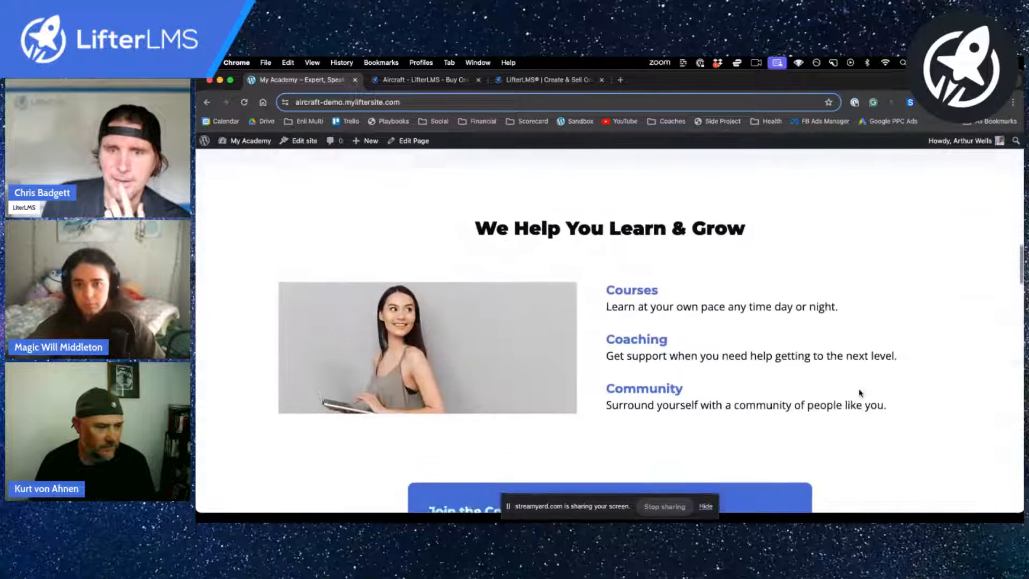
scroll(859, 393, up, 2)
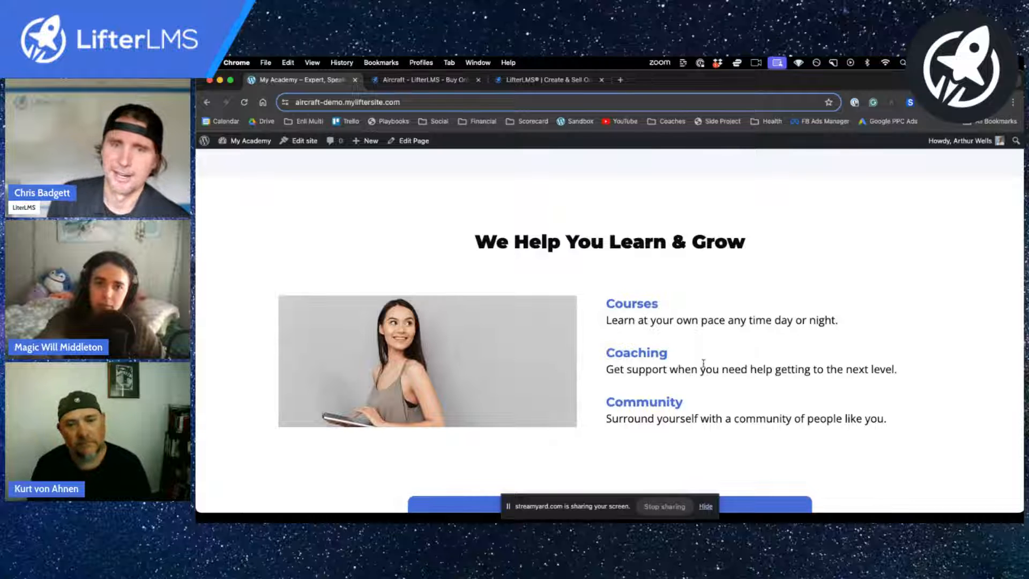
scroll(726, 375, down, 5)
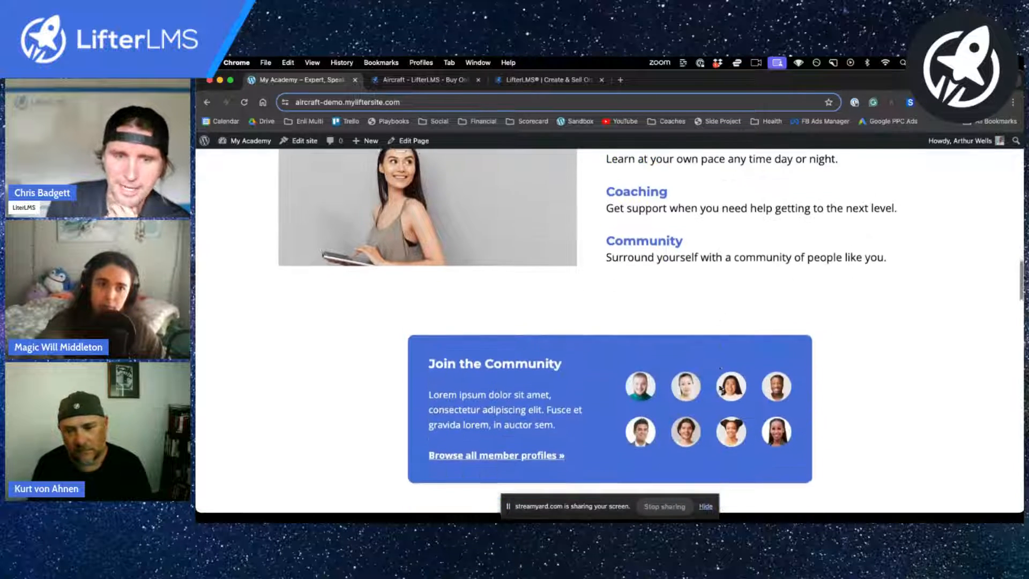
scroll(721, 388, down, 1)
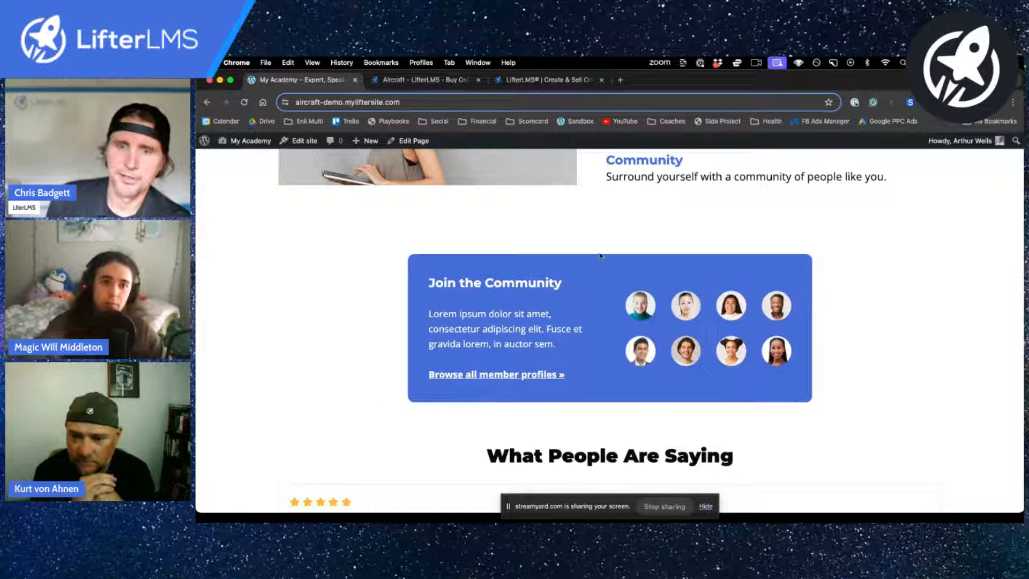
scroll(656, 397, down, 5)
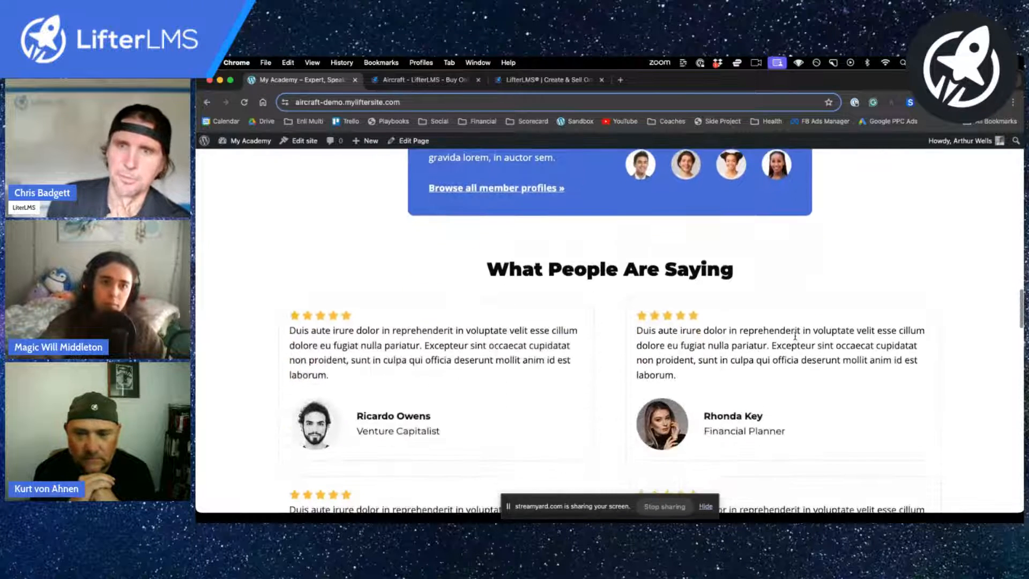
scroll(795, 336, down, 2)
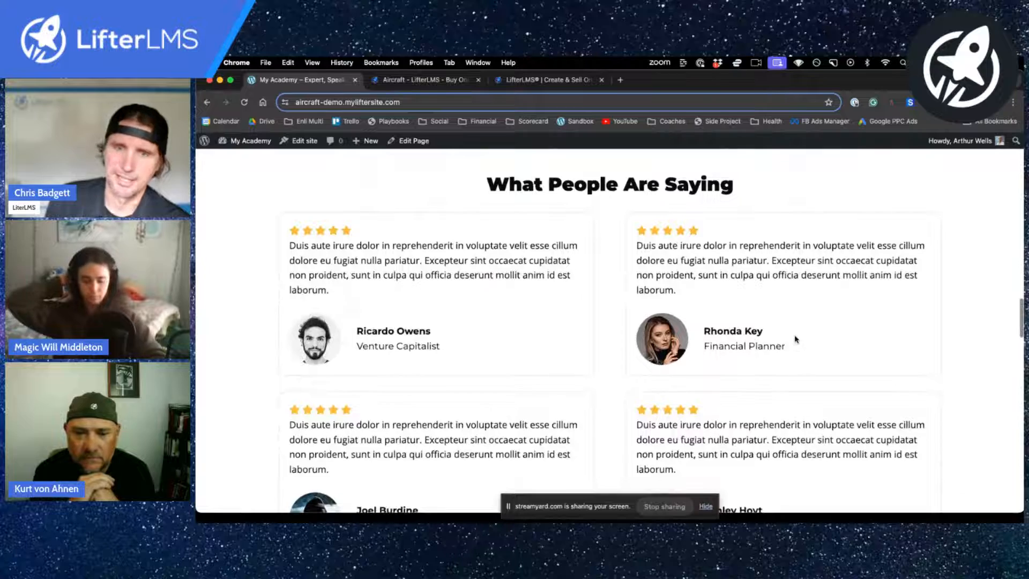
scroll(795, 334, down, 9)
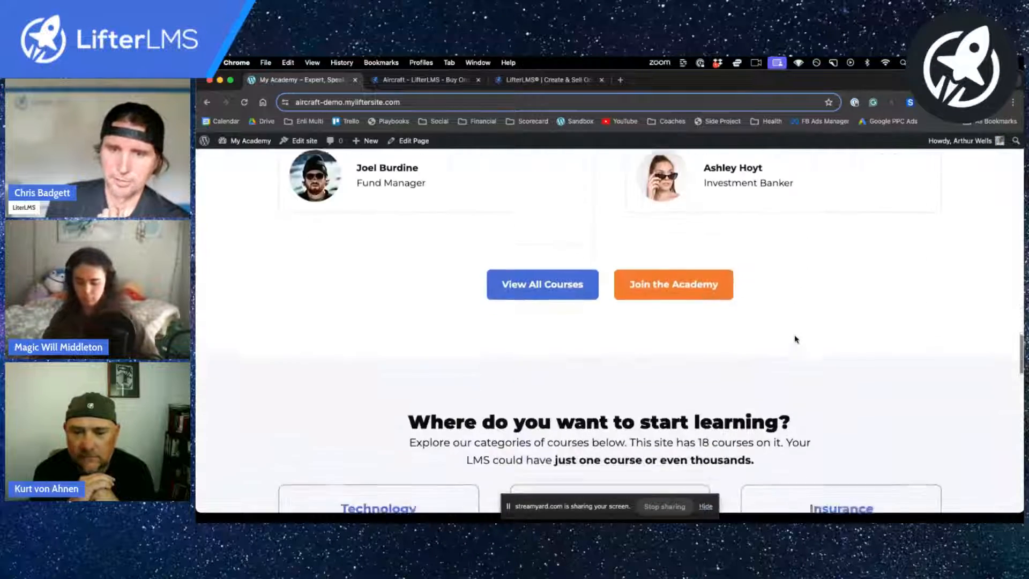
Step: Examine the home page's course categories, course instructors, Get Started Free section and the call to action above the footer
scroll(795, 334, down, 8)
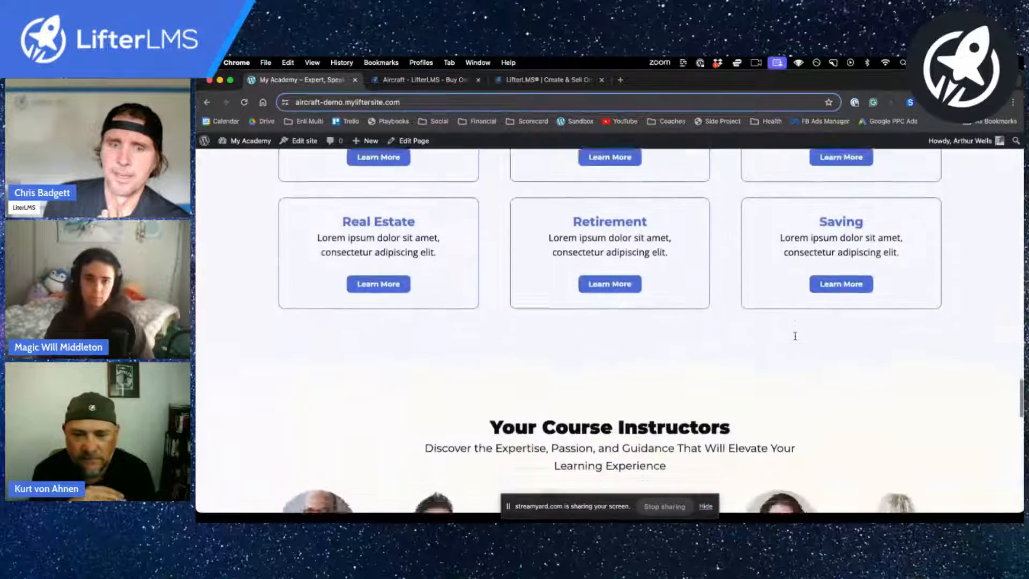
scroll(795, 336, up, 3)
scroll(795, 335, up, 1)
scroll(795, 337, down, 6)
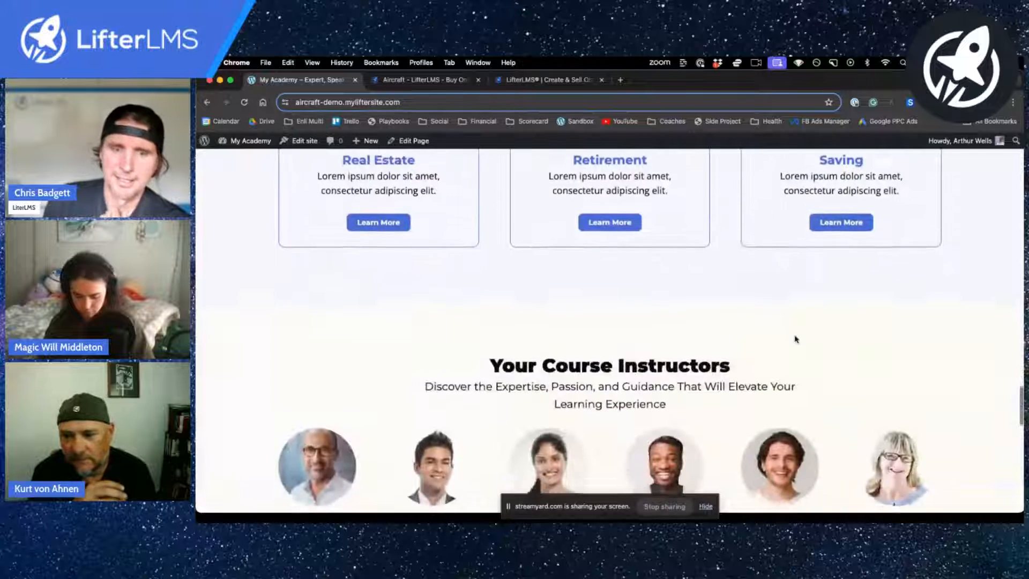
scroll(796, 338, down, 1)
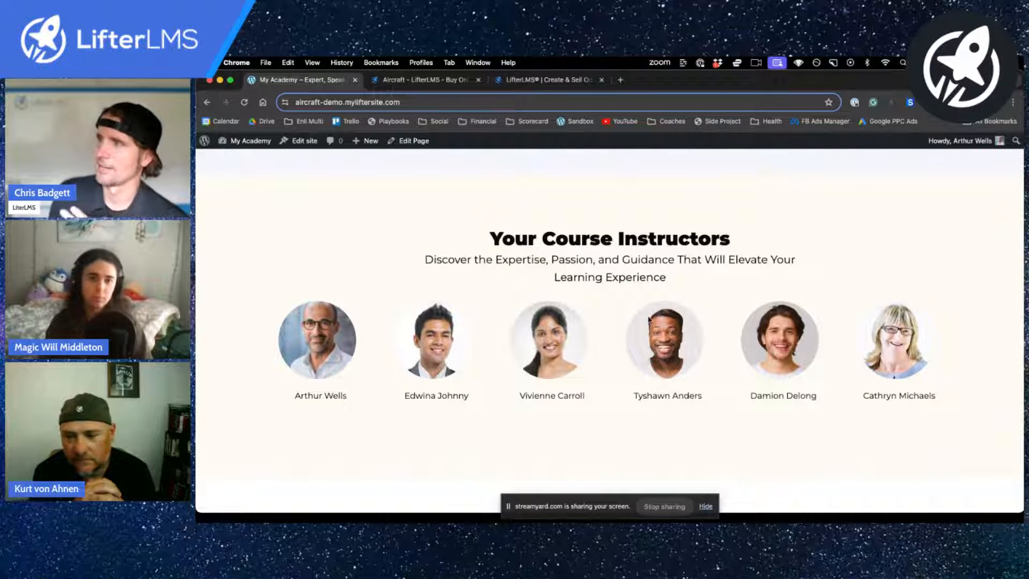
scroll(648, 319, down, 5)
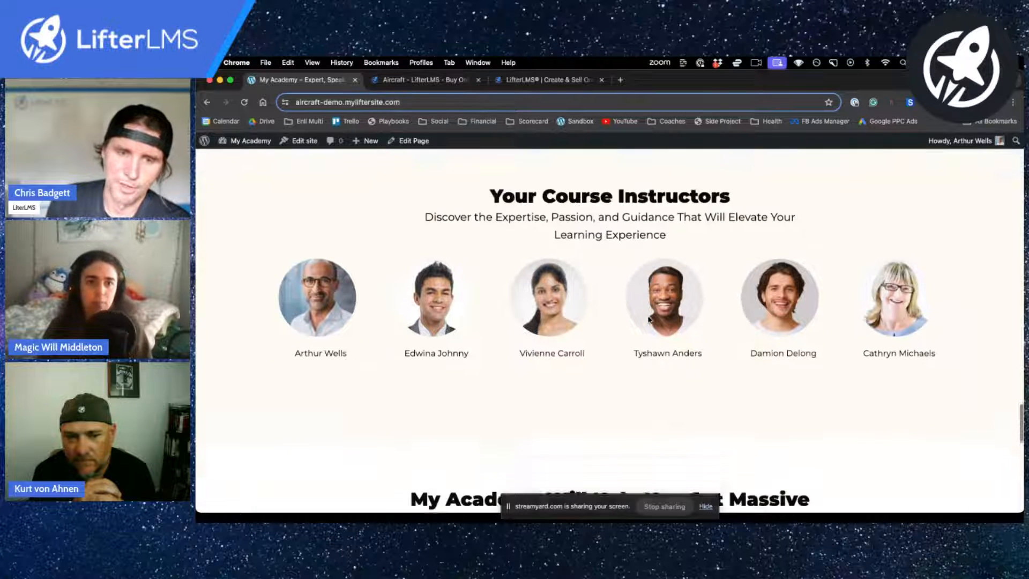
scroll(649, 320, down, 1)
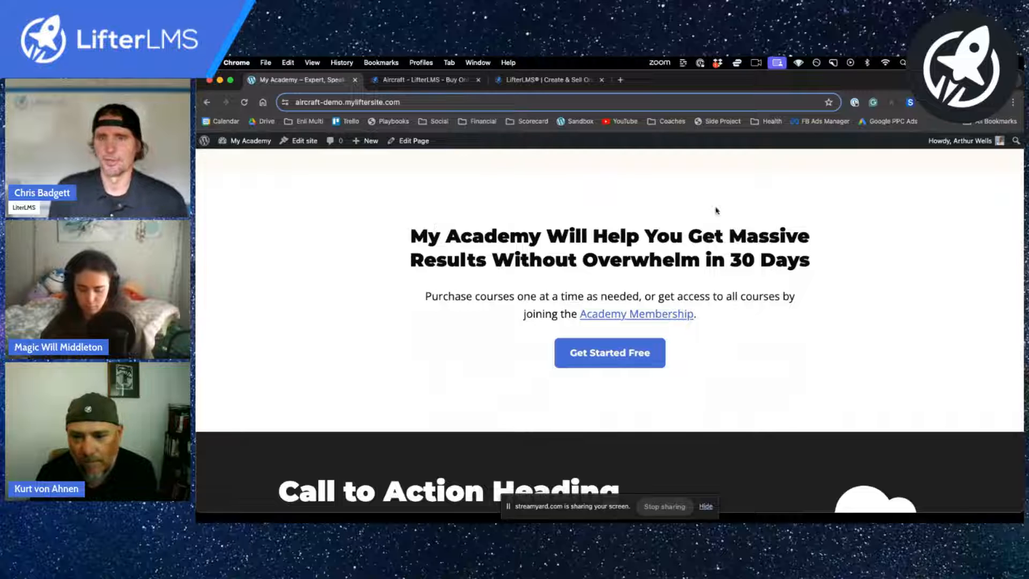
scroll(646, 217, up, 1)
scroll(645, 217, down, 1)
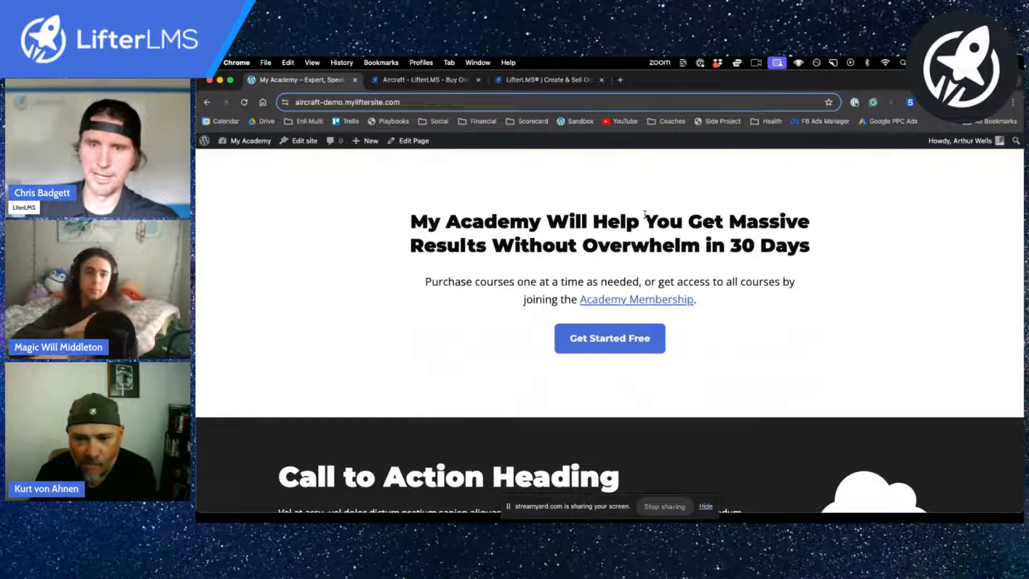
scroll(645, 215, down, 4)
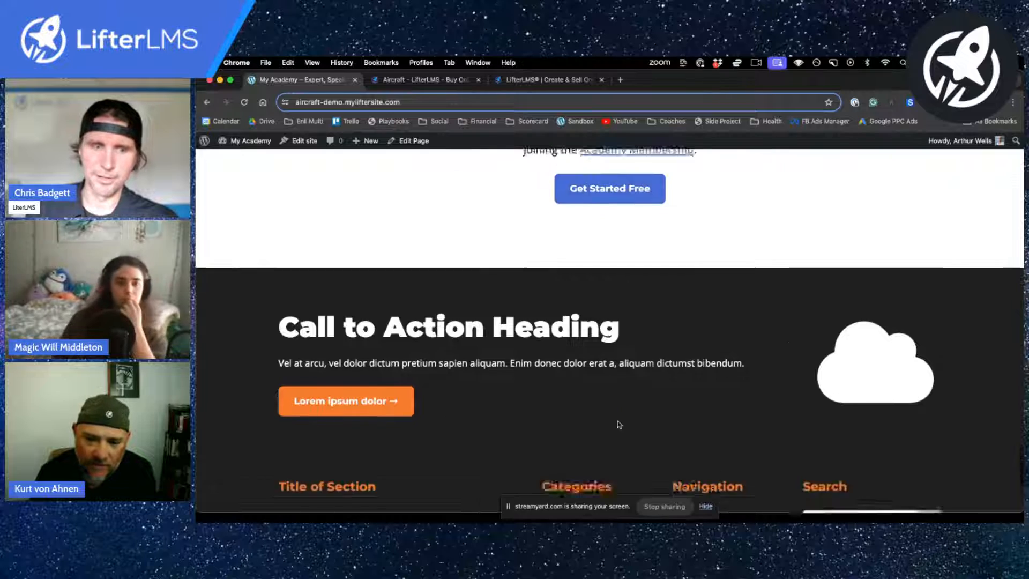
scroll(620, 424, down, 4)
Step: Create a new page on the academy site and title it "Welcome"
scroll(638, 371, up, 20)
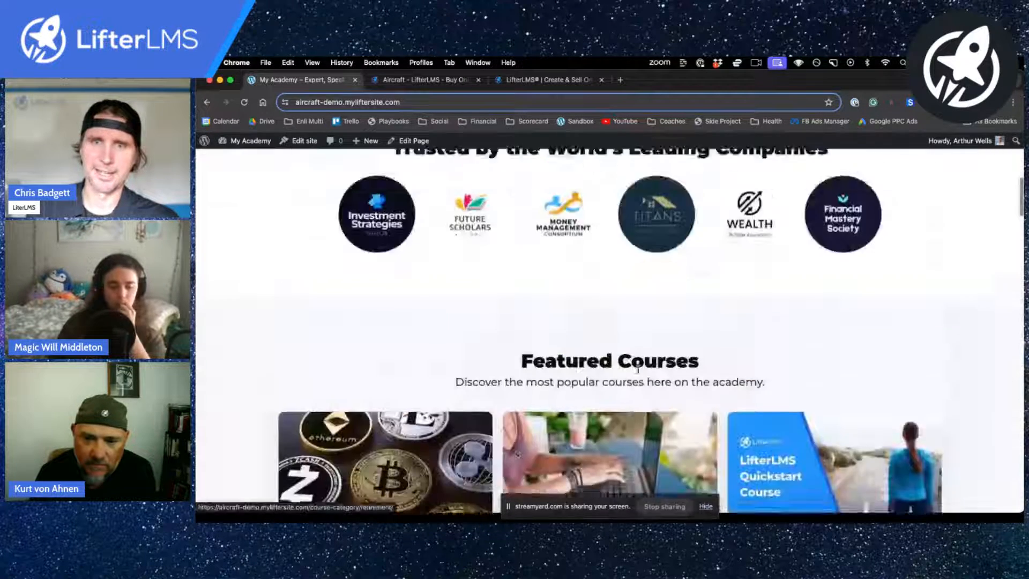
scroll(637, 370, up, 10)
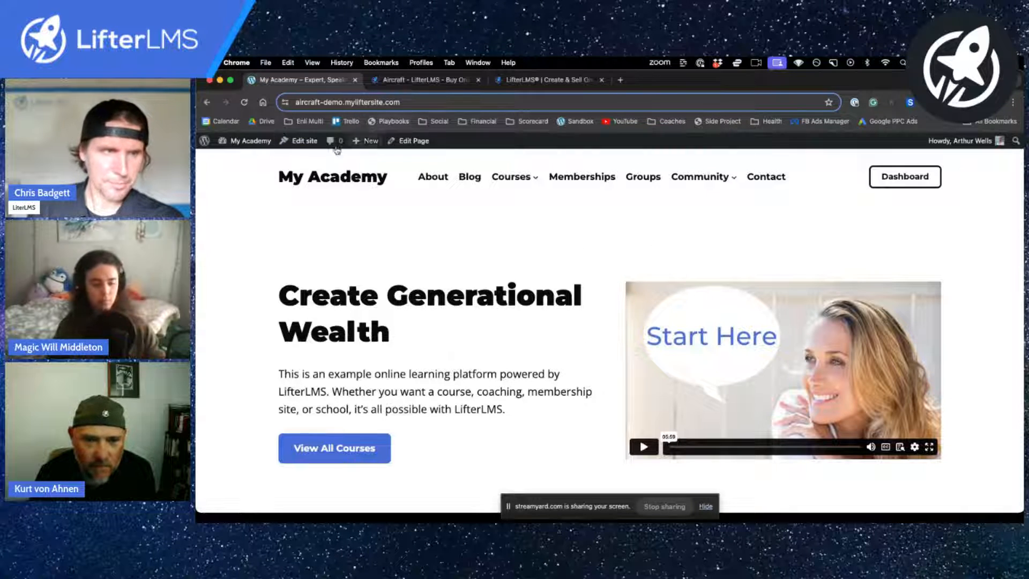
mouse_move(237, 149)
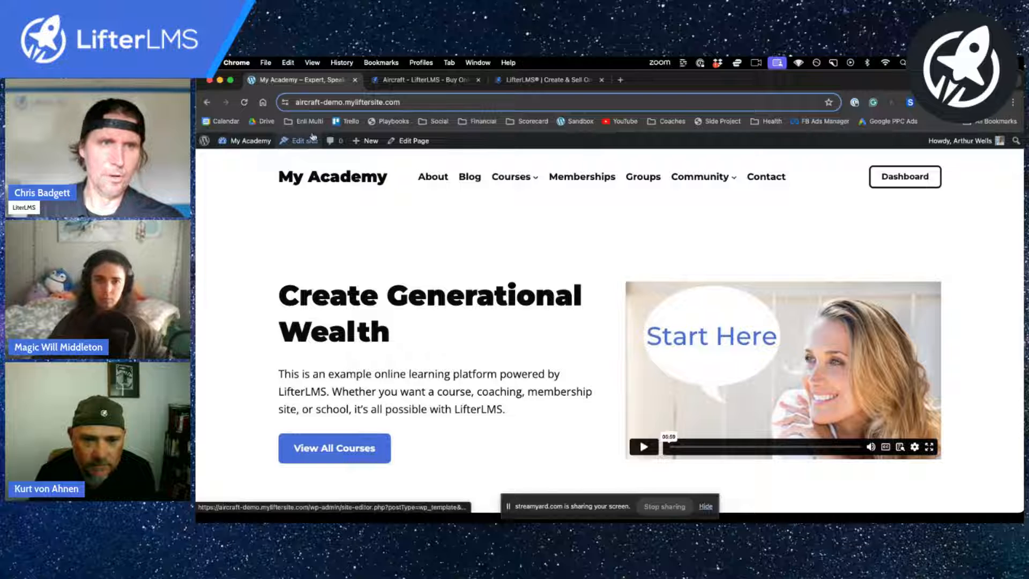
mouse_move(365, 141)
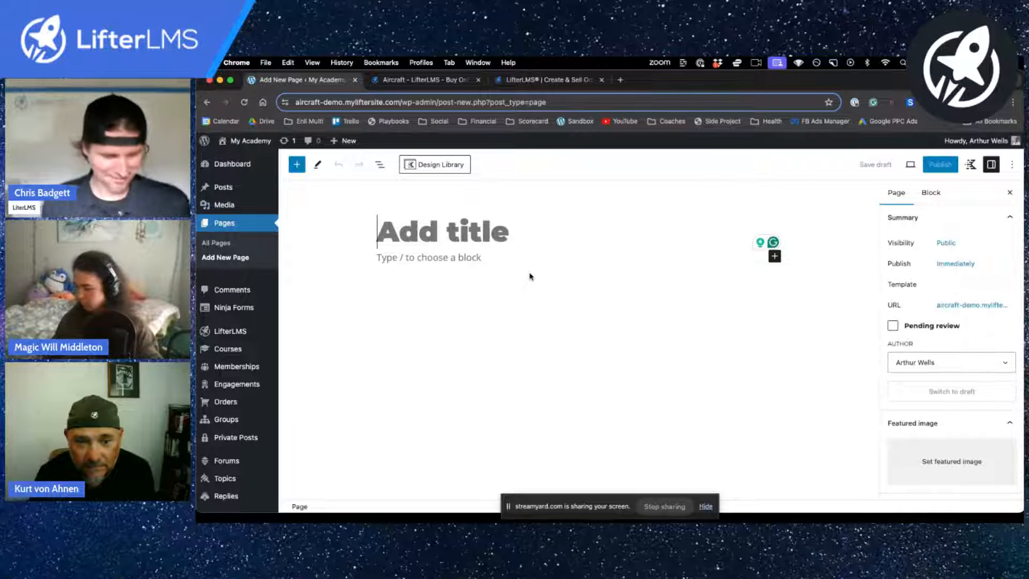
text(Welcome)
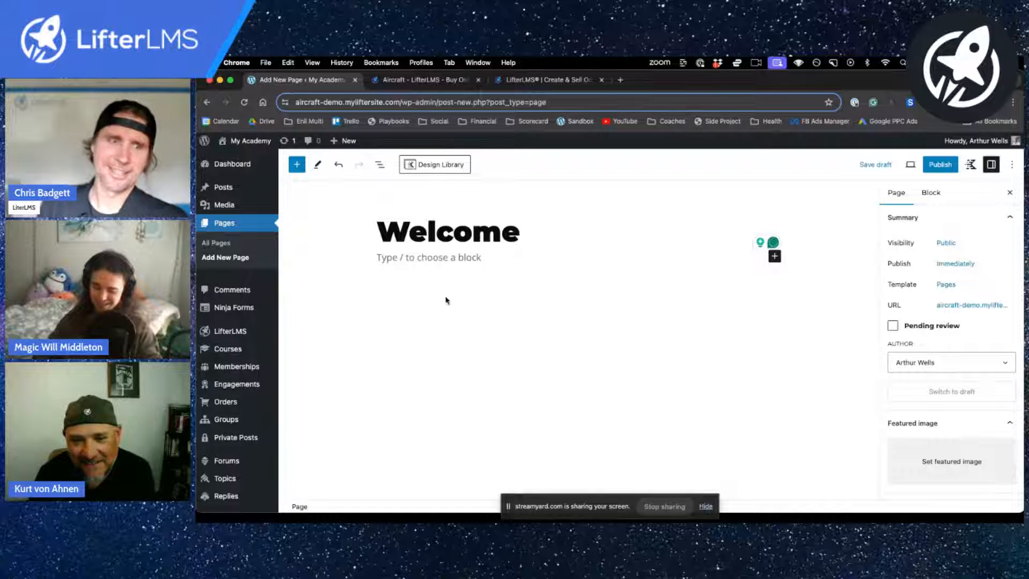
Step: Browse the theme's block patterns, previewing the Aircraft - Hero and Aircraft - Call to Action categories
click(410, 257)
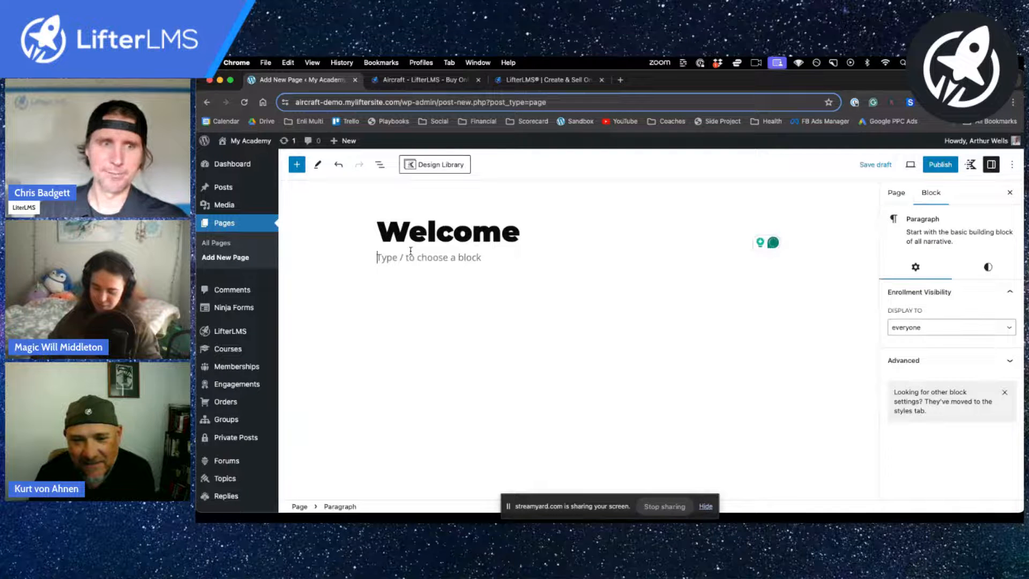
click(380, 166)
click(381, 167)
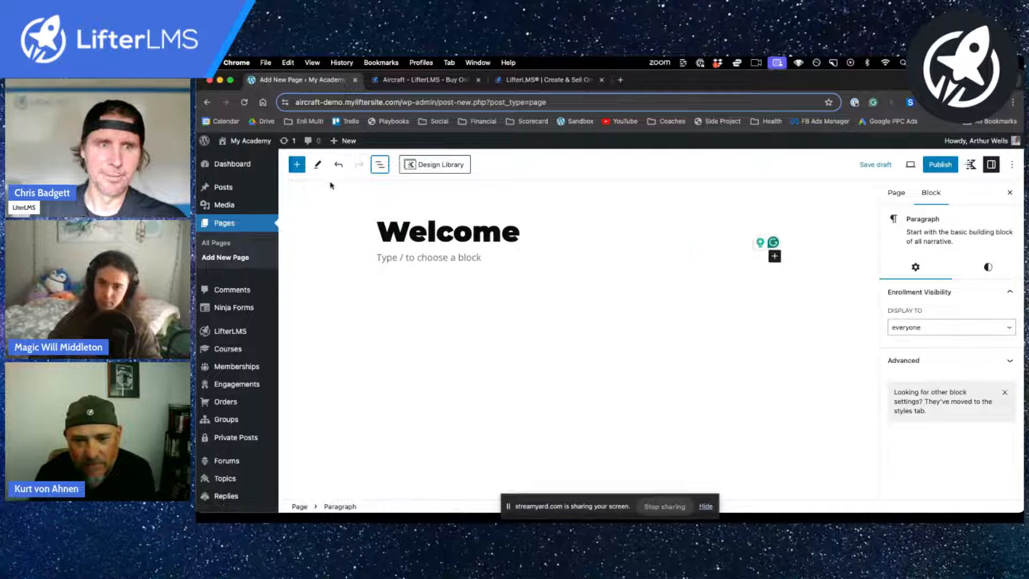
click(297, 164)
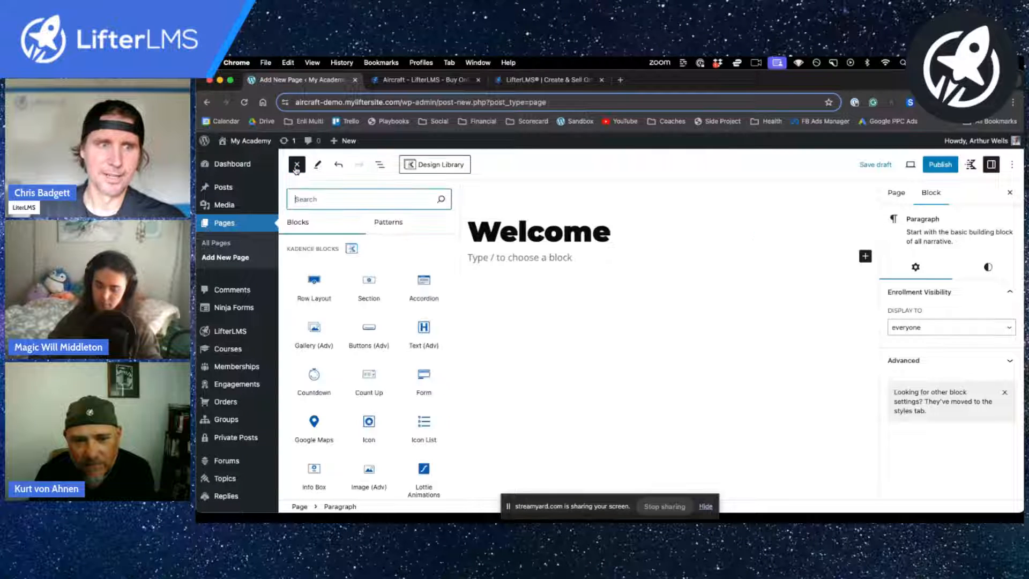
click(372, 224)
scroll(414, 303, down, 2)
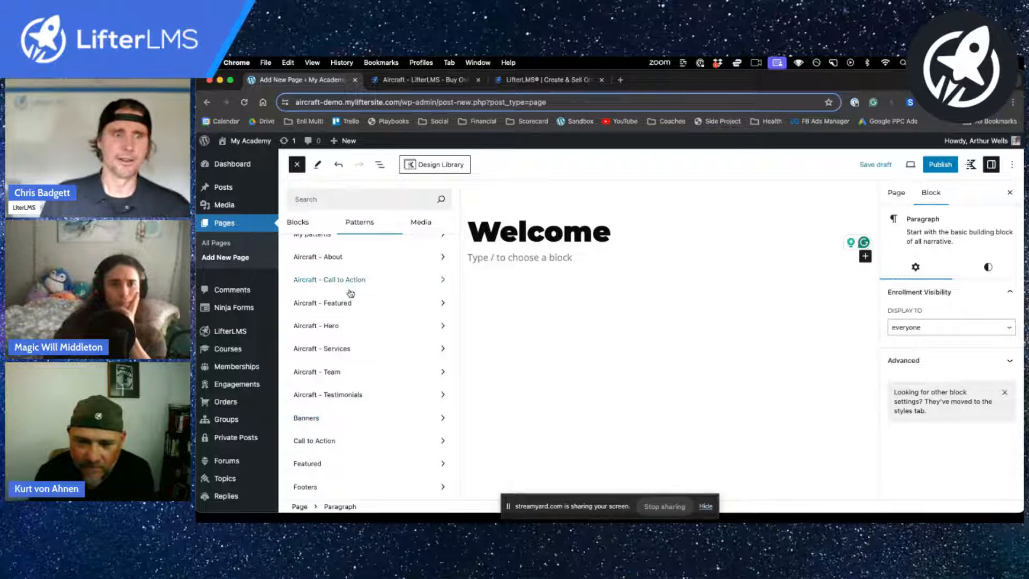
click(351, 325)
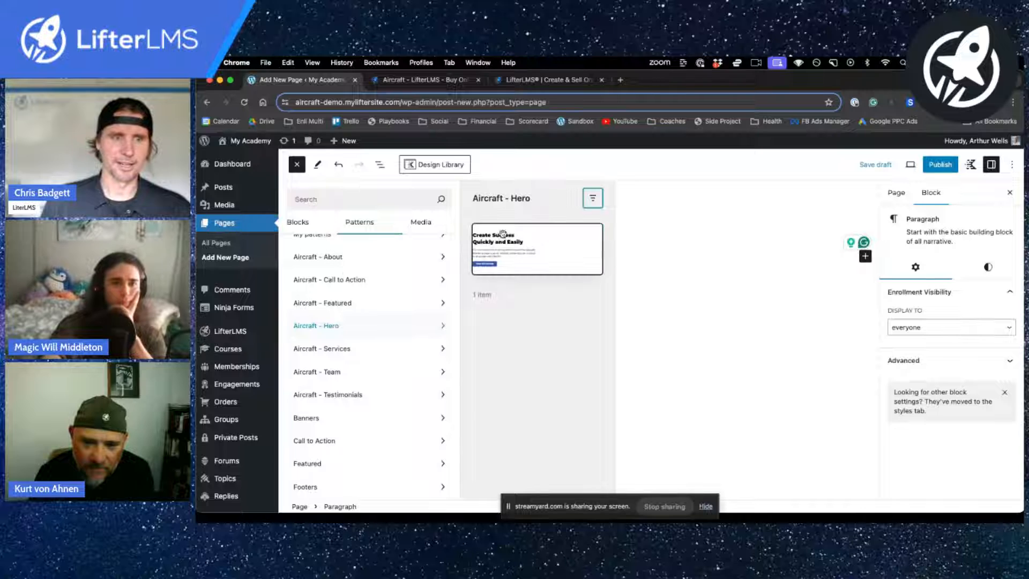
click(429, 279)
scroll(557, 370, down, 4)
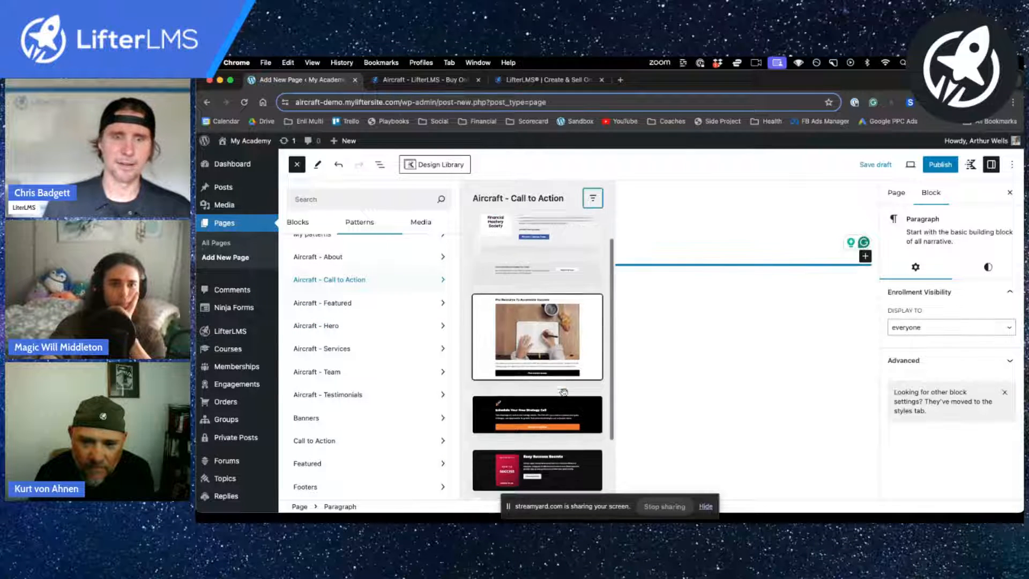
scroll(564, 393, up, 4)
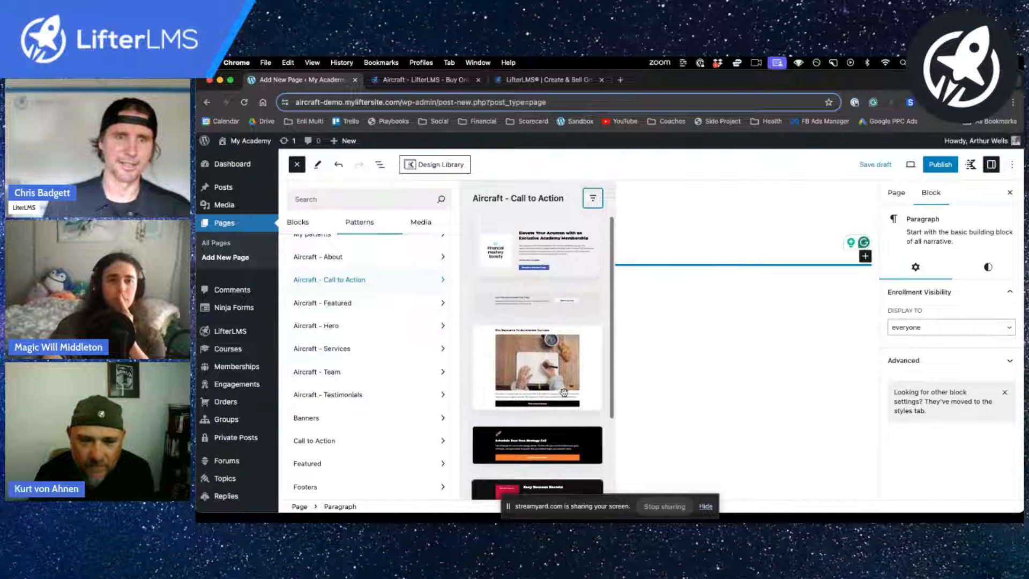
Step: Preview the Aircraft - Services and Aircraft - Testimonials patterns, and revisit the Call to Action patterns
click(361, 349)
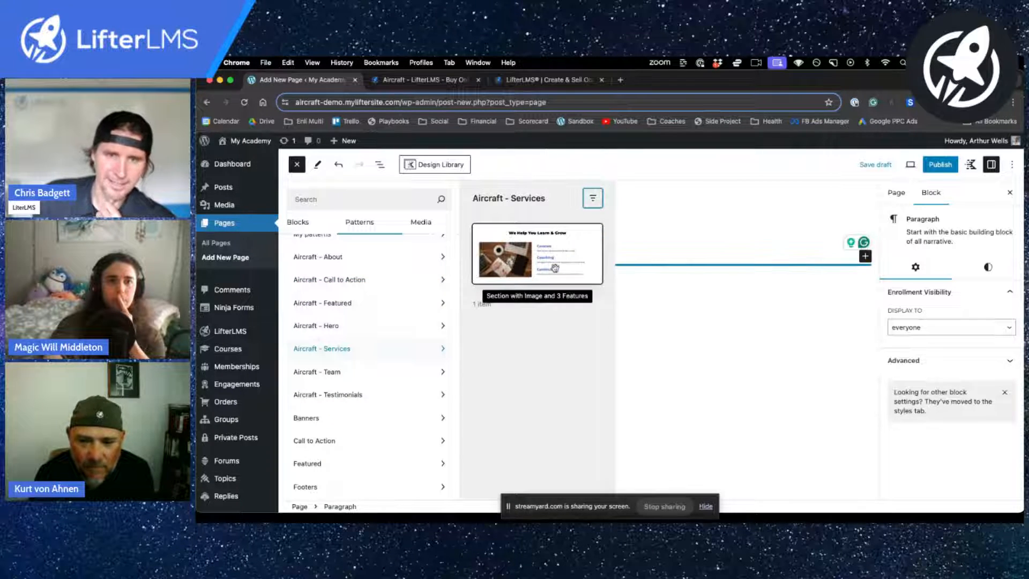
click(371, 397)
scroll(553, 380, down, 1)
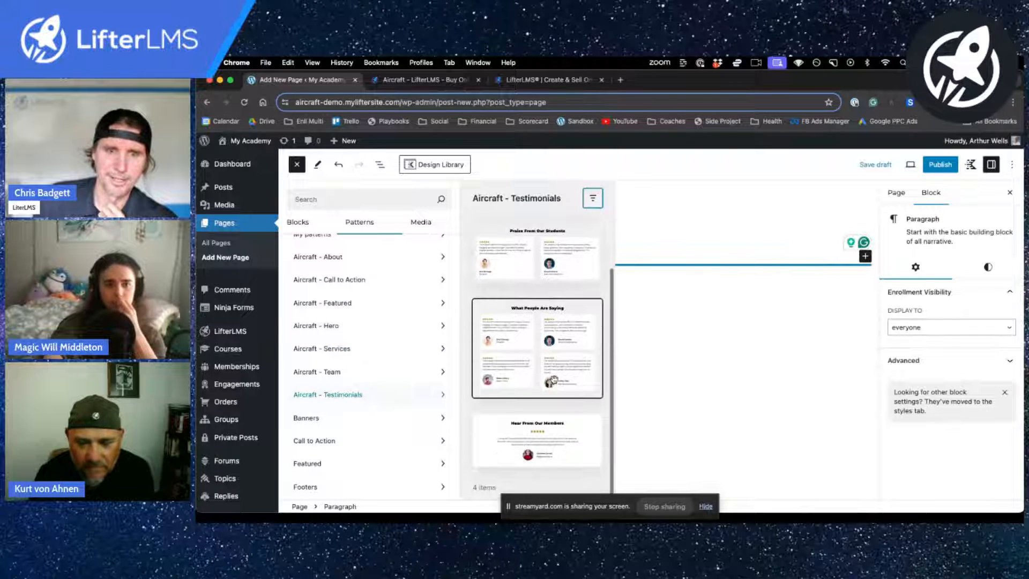
scroll(555, 380, up, 1)
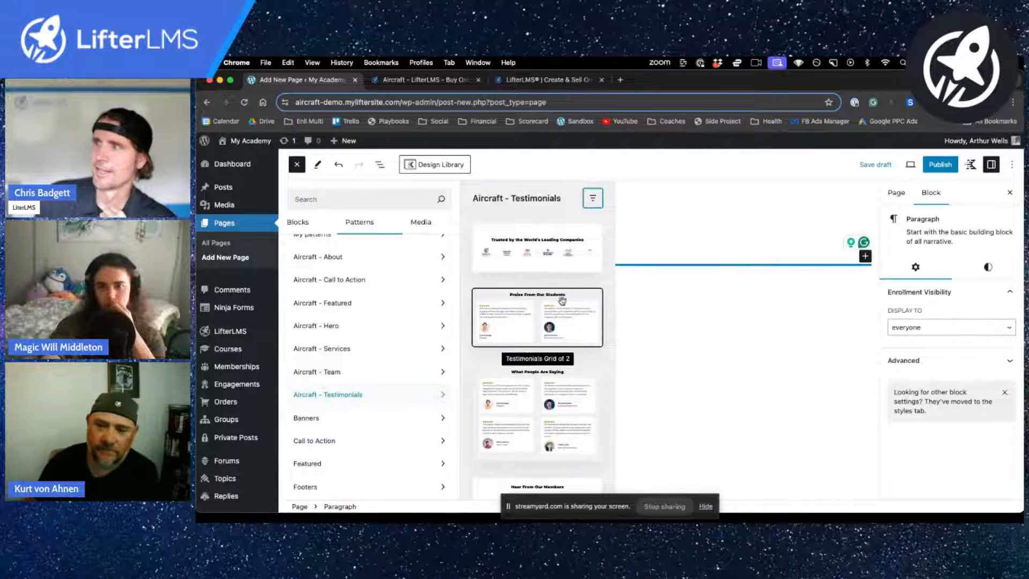
scroll(407, 353, up, 1)
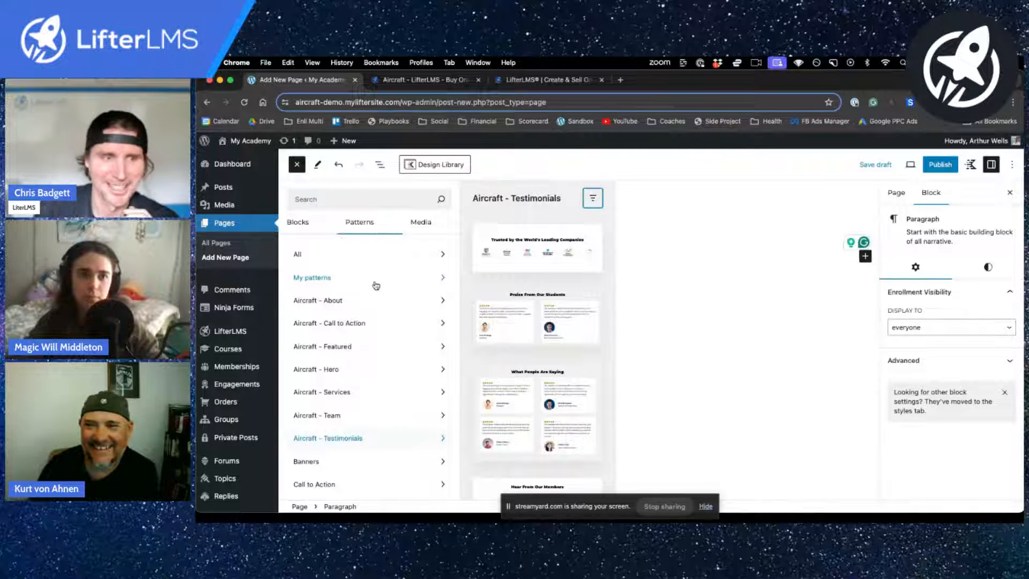
click(366, 324)
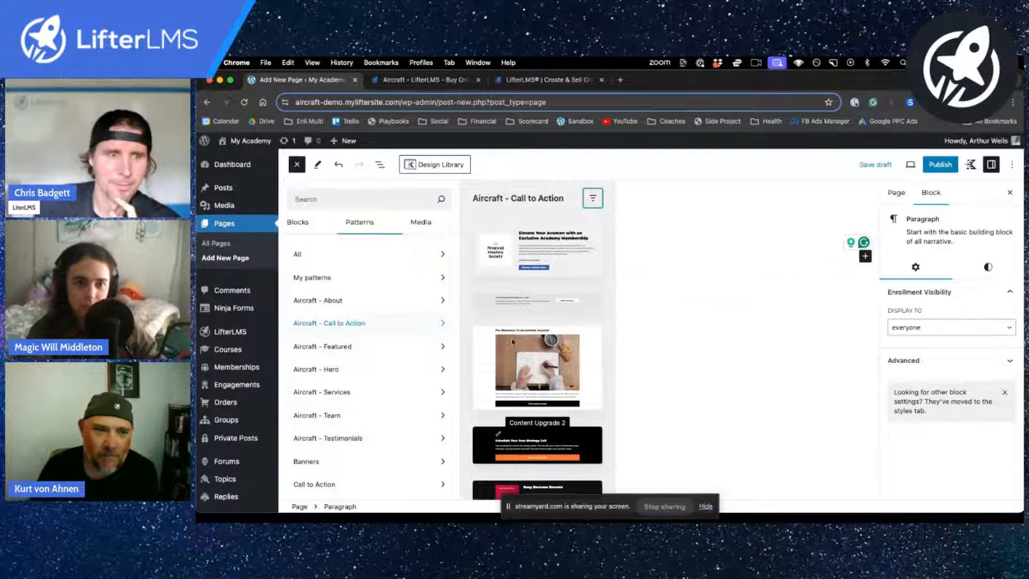
Step: Insert the Homepage Hero pattern from the Aircraft - Hero category below the Welcome title
click(401, 372)
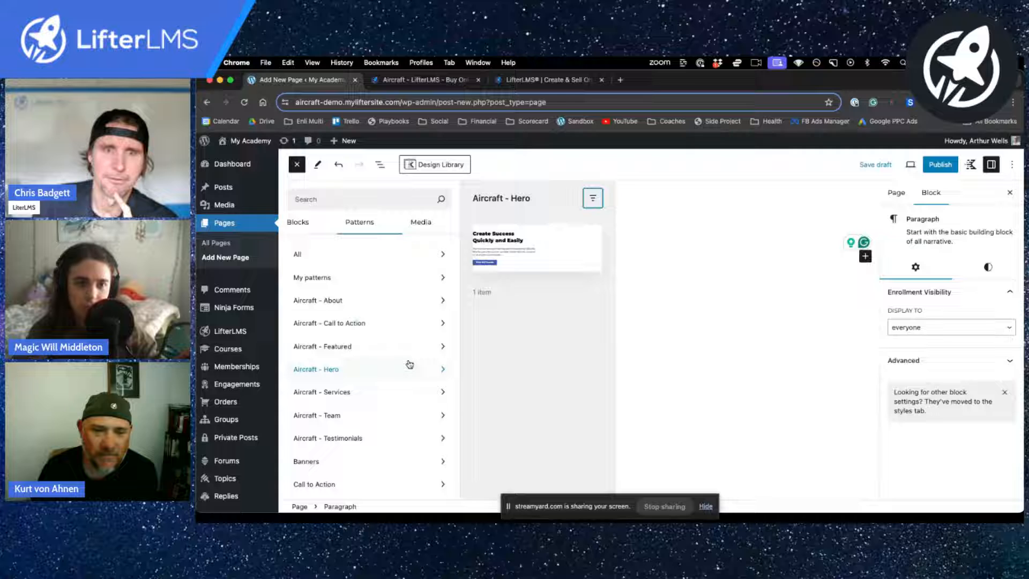
click(504, 251)
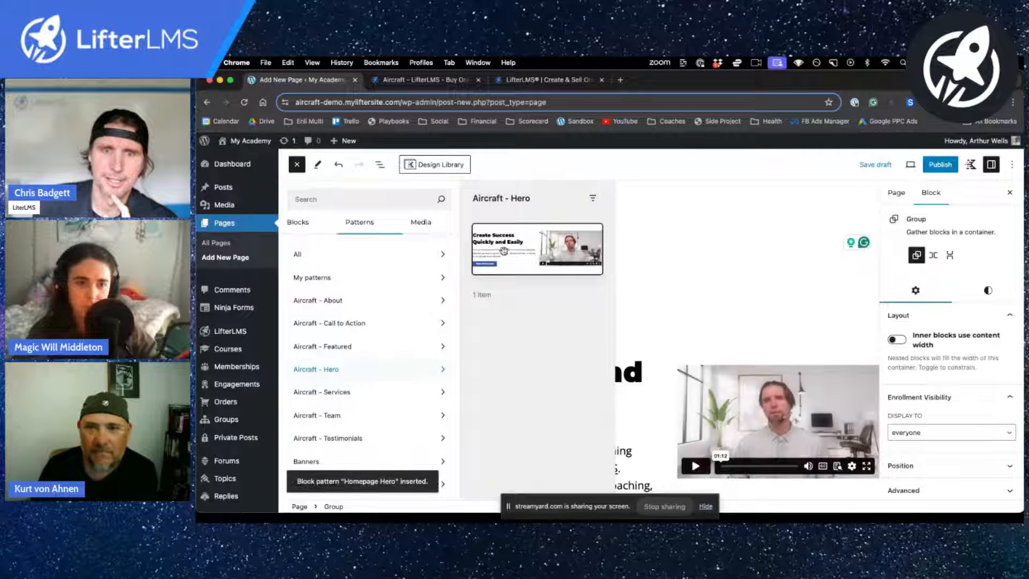
click(628, 227)
scroll(629, 230, down, 2)
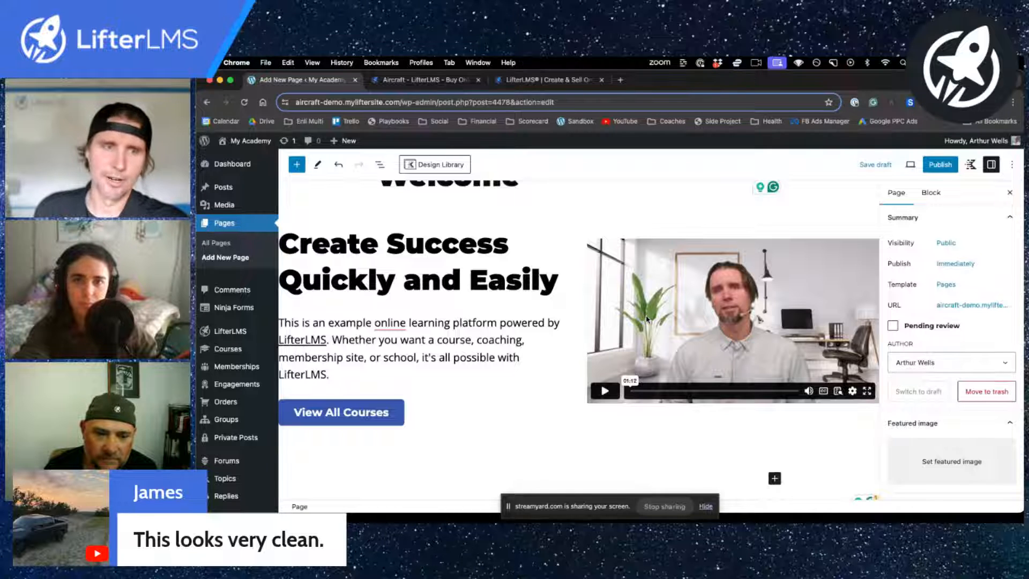
scroll(646, 319, up, 1)
scroll(646, 319, down, 1)
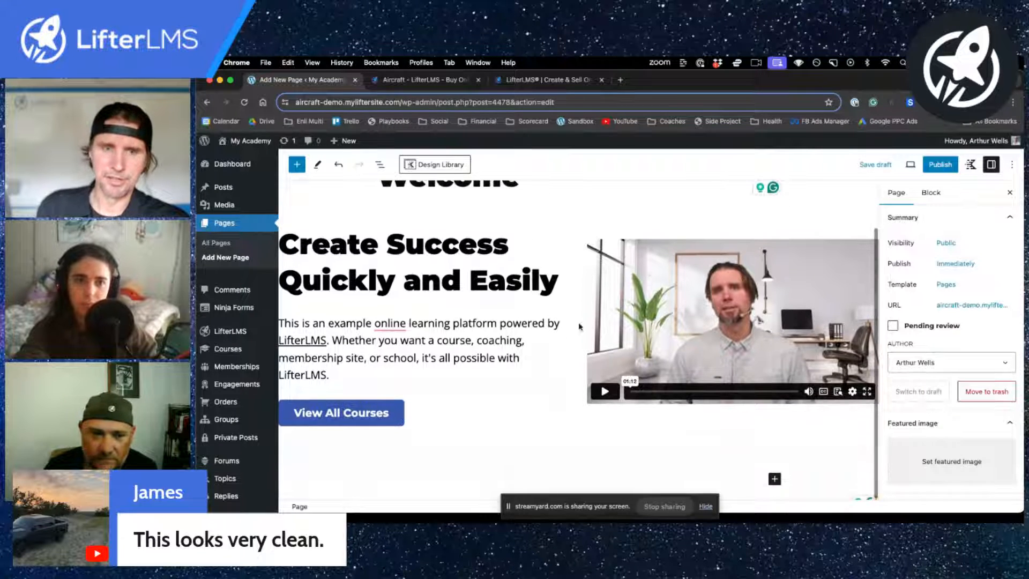
Step: Show the page's block structure in List View, expanding the hero's video column and its Buttons block
click(540, 331)
scroll(540, 330, up, 1)
click(506, 320)
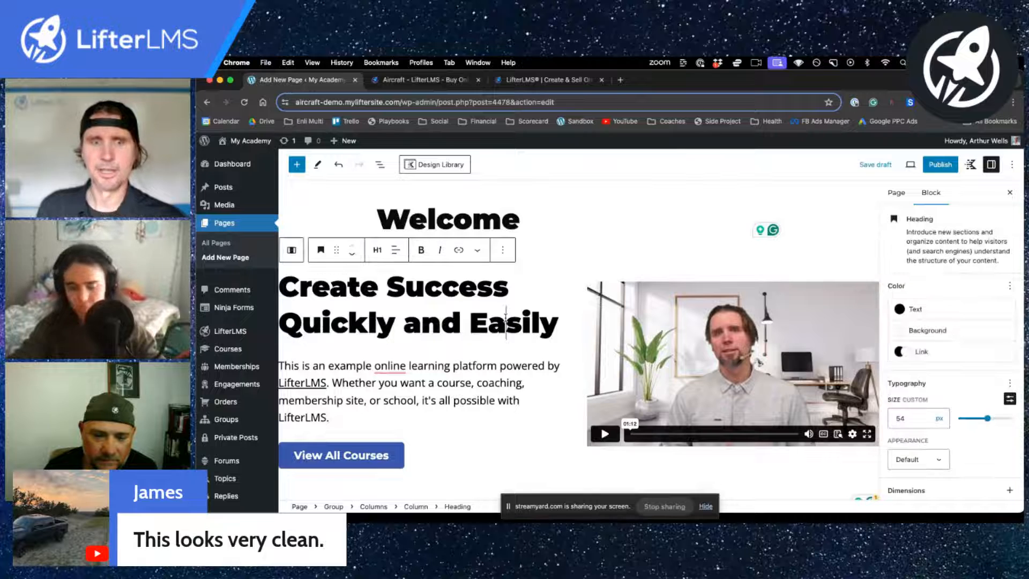
click(380, 165)
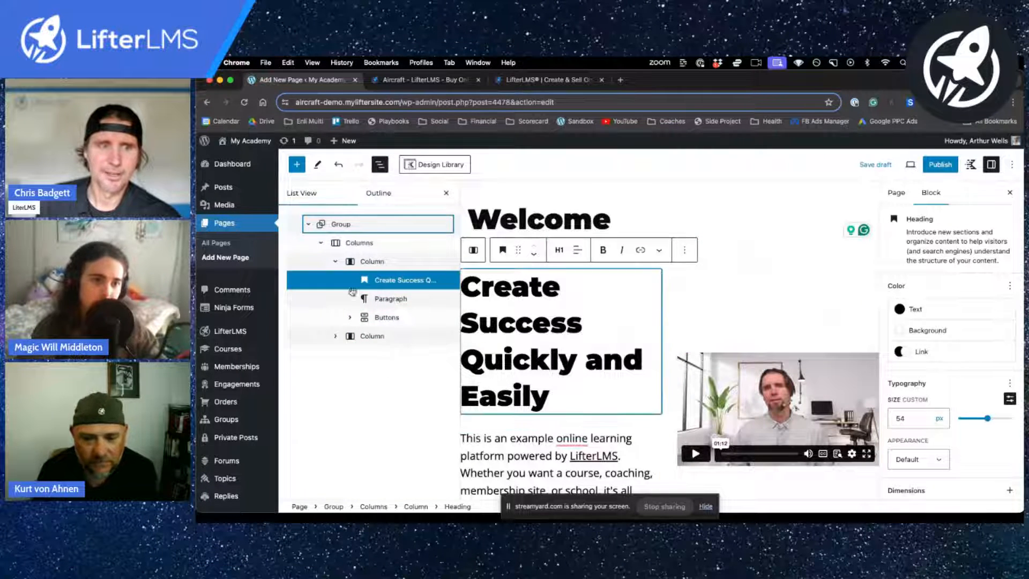
click(338, 339)
click(335, 338)
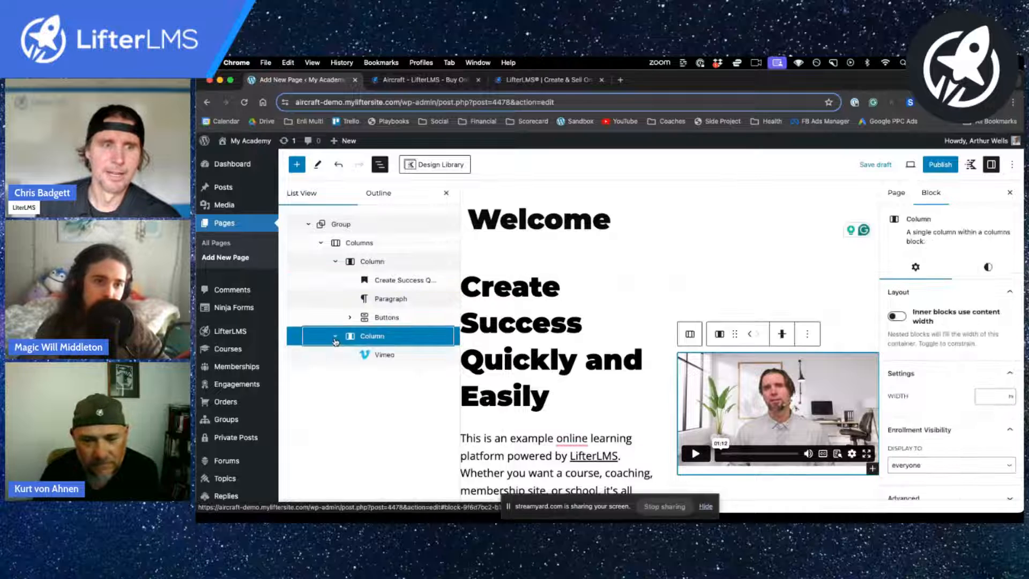
click(349, 318)
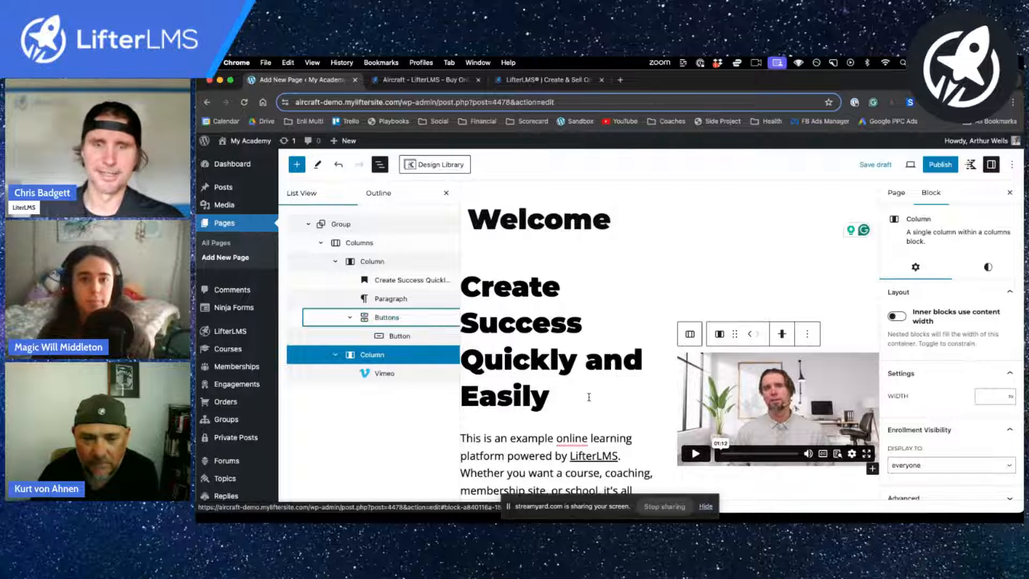
Step: Replace "and Easily" in the hero heading with "With Me"
scroll(589, 397, down, 2)
click(565, 418)
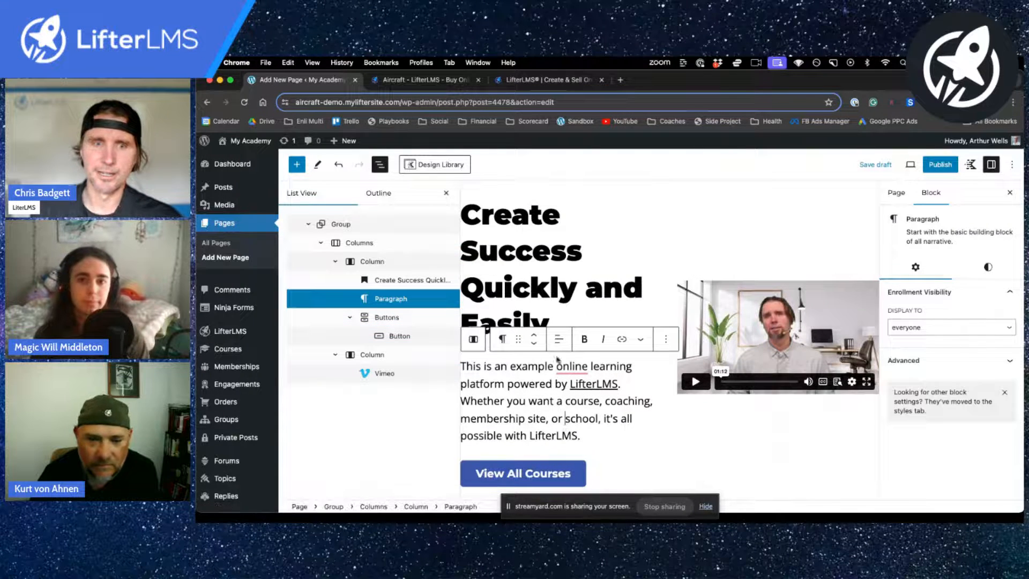
click(552, 221)
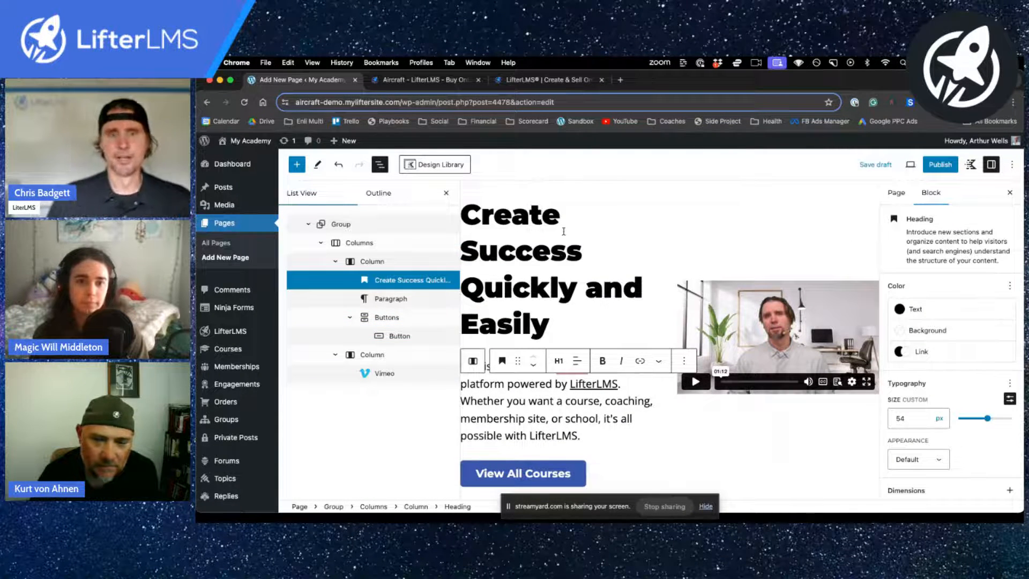
drag(586, 291, 636, 318)
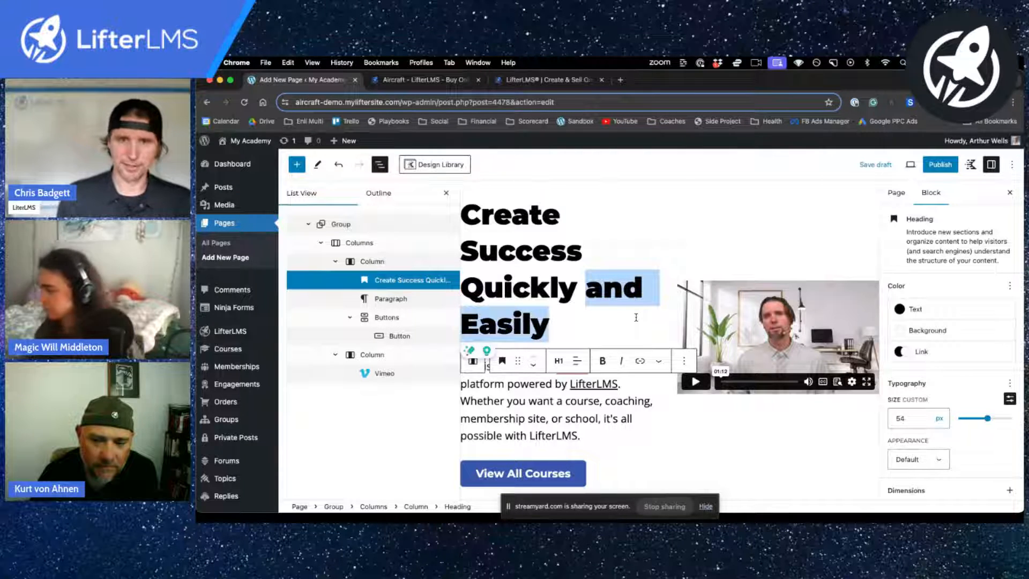
text(With Me)
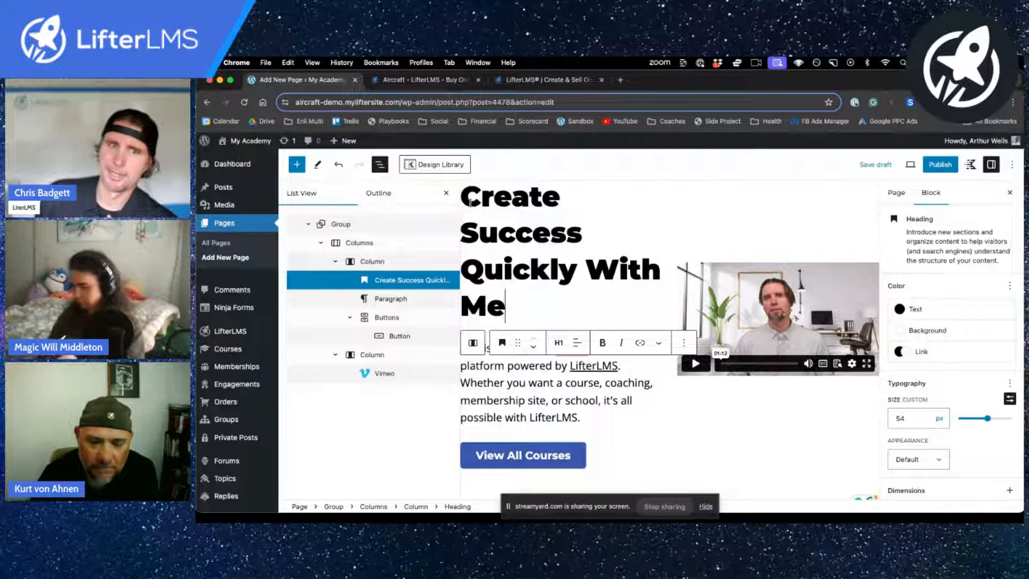
click(601, 402)
scroll(578, 406, down, 1)
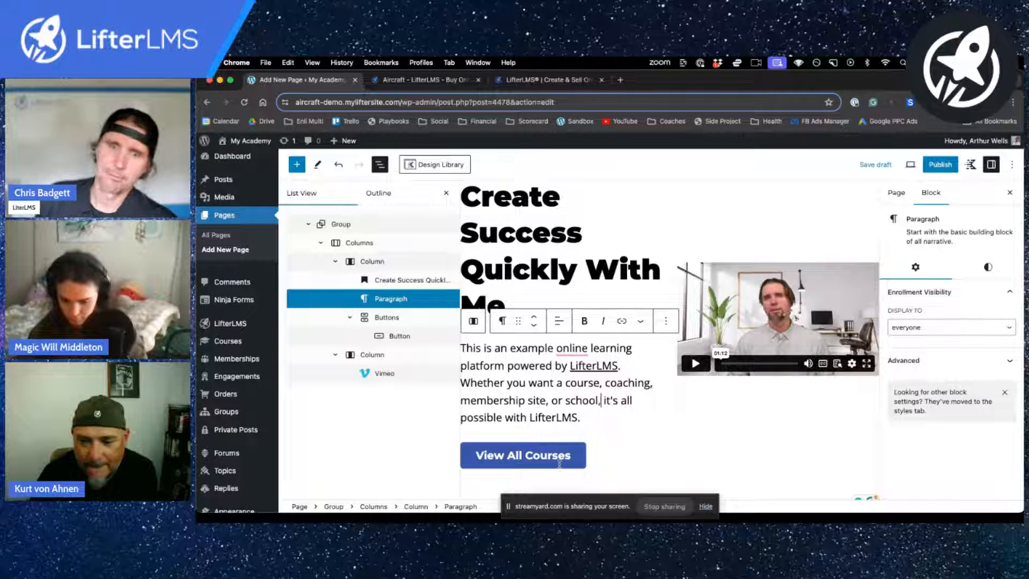
Step: Open the hero's Vimeo video URL for editing and select the whole address
click(765, 310)
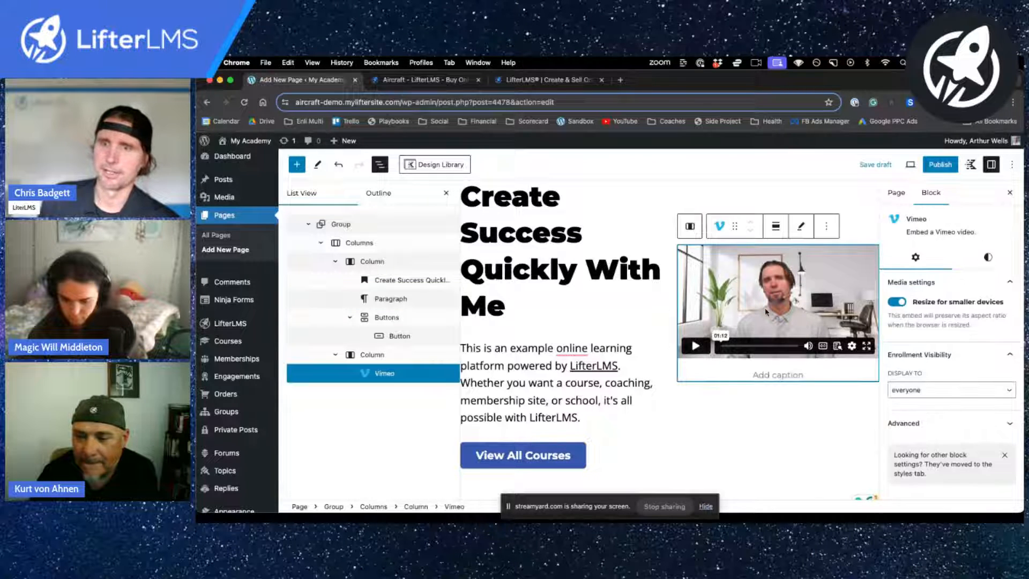
click(802, 232)
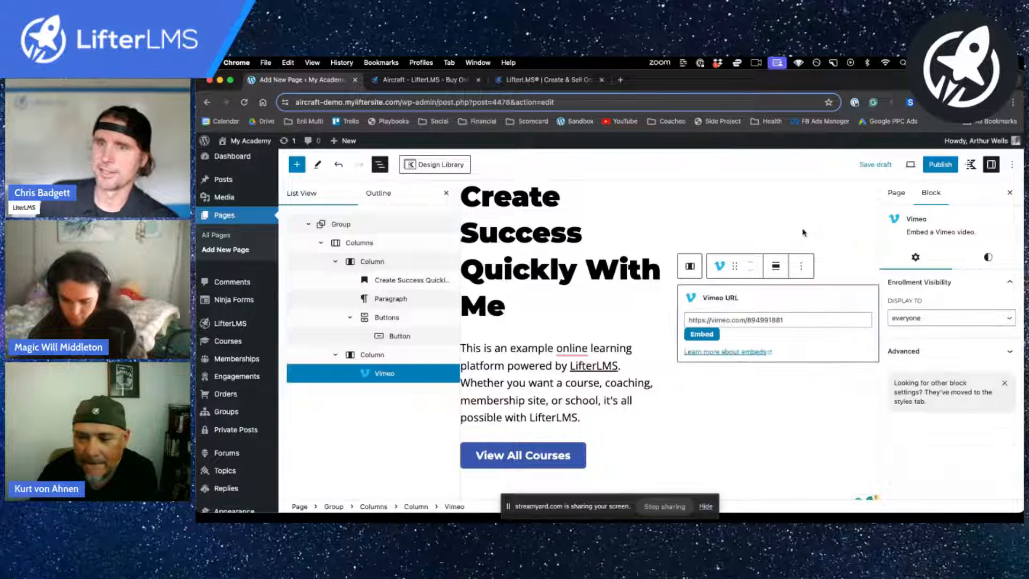
click(801, 324)
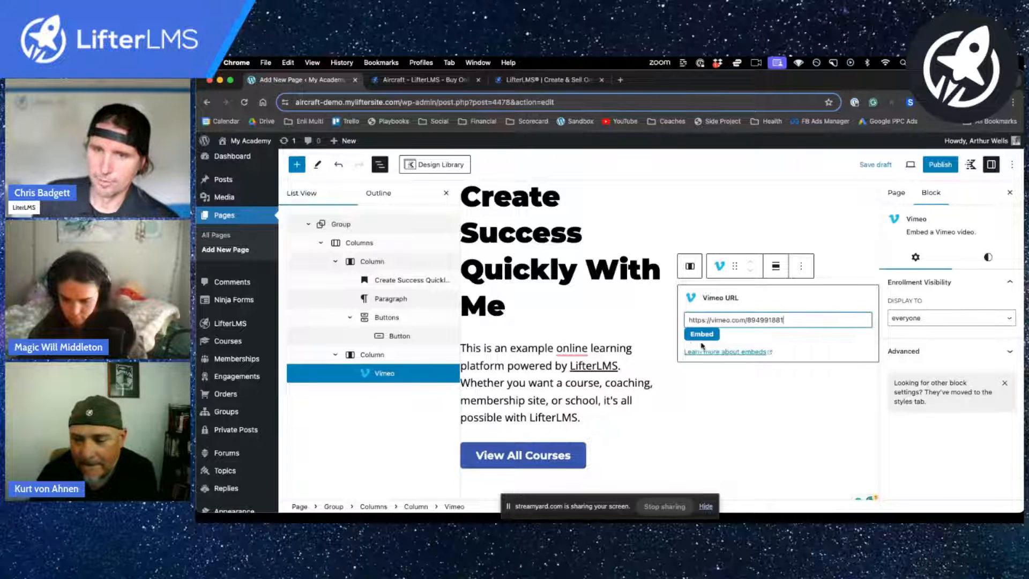
drag(680, 329, 683, 322)
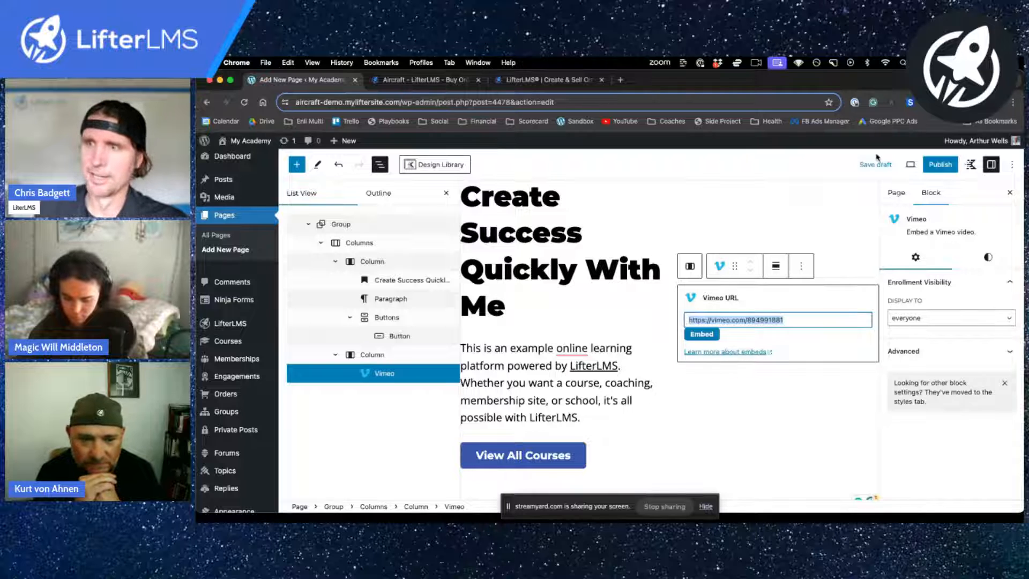
click(614, 399)
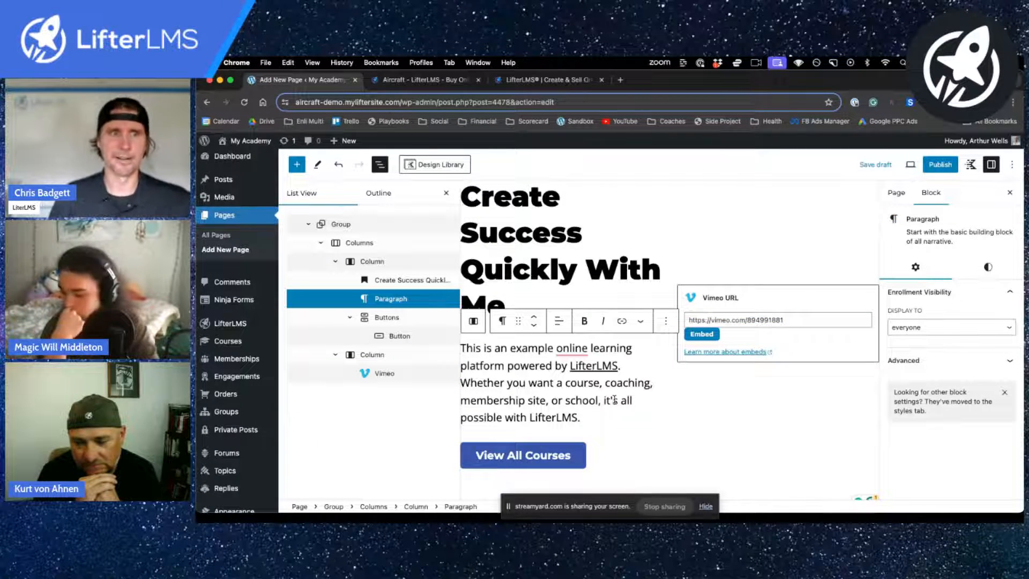
Step: Insert the Social Proof Trusted by Logos pattern from the Aircraft - Testimonials category while the hero's paragraph is selected
click(446, 194)
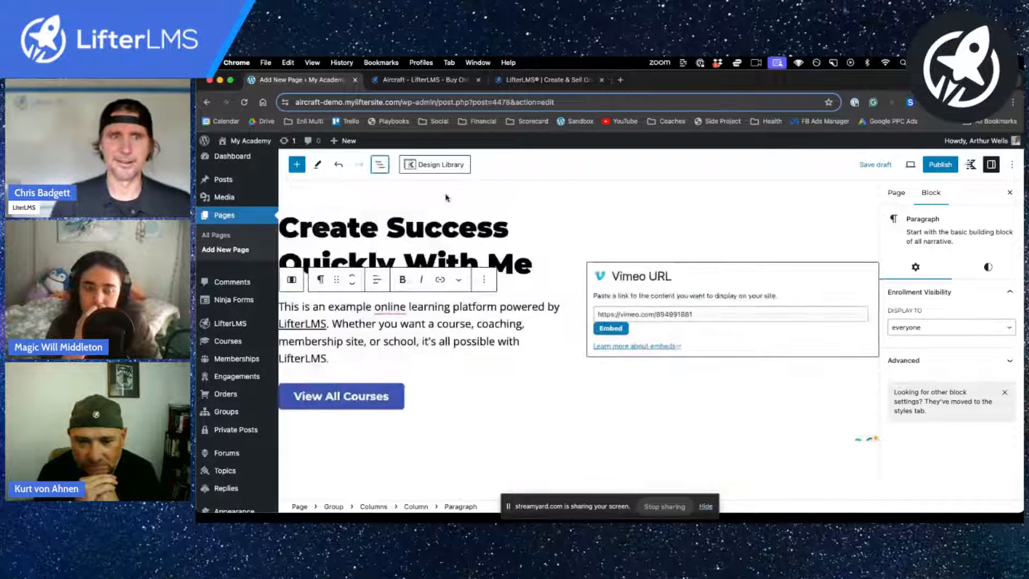
scroll(590, 232, down, 1)
scroll(590, 233, up, 1)
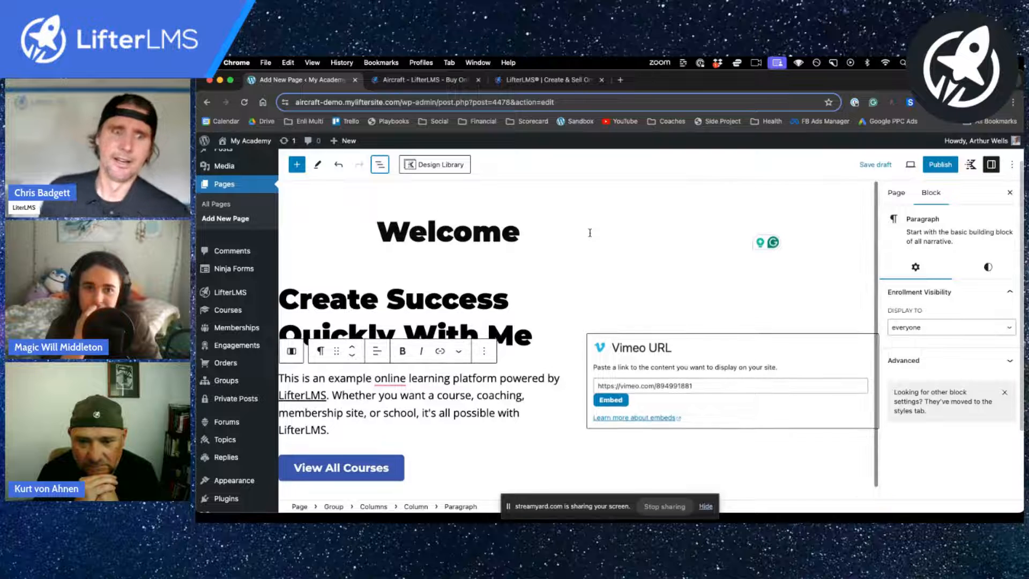
scroll(591, 233, down, 1)
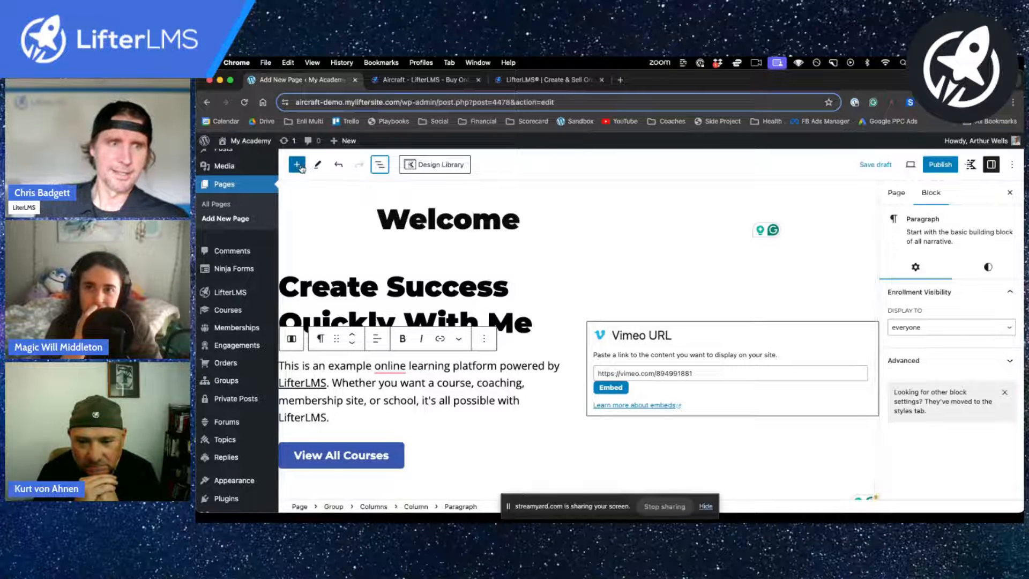
click(298, 164)
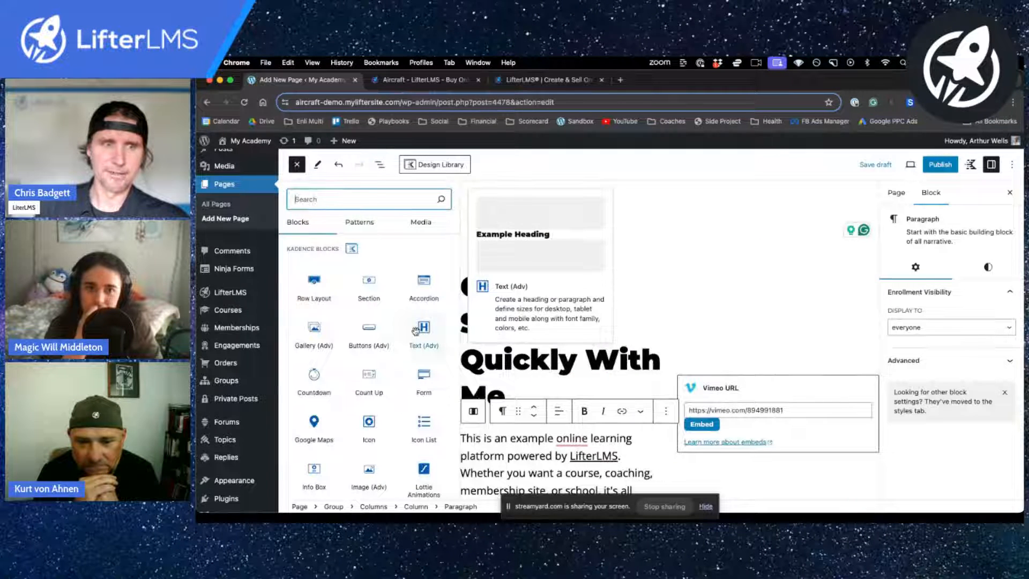
click(360, 223)
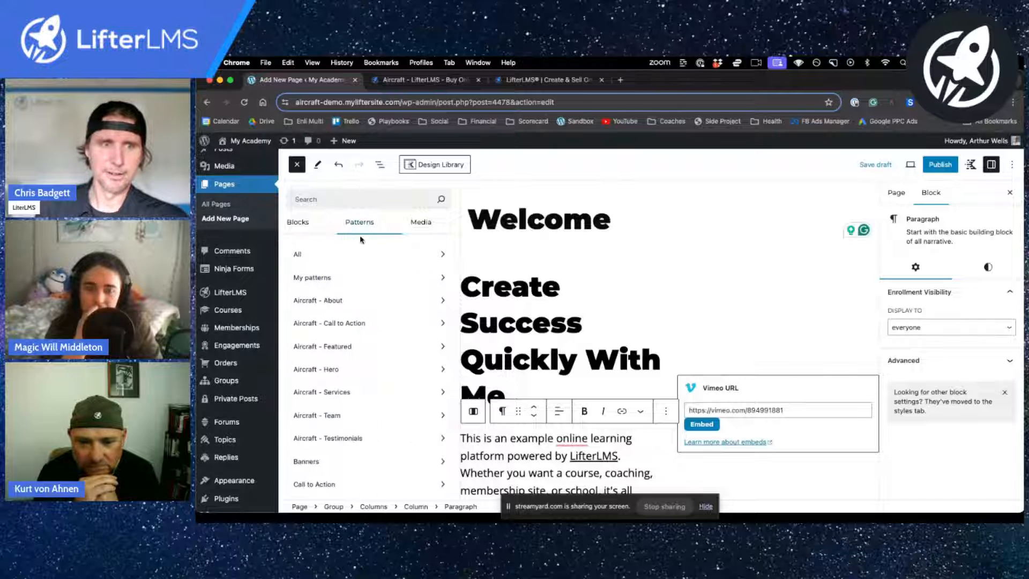
scroll(403, 337, down, 3)
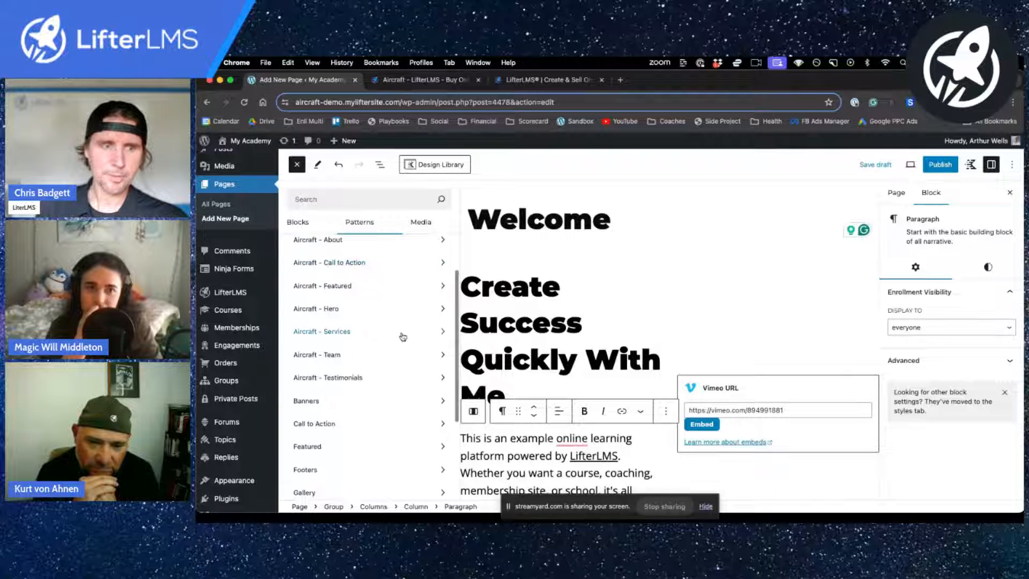
click(376, 378)
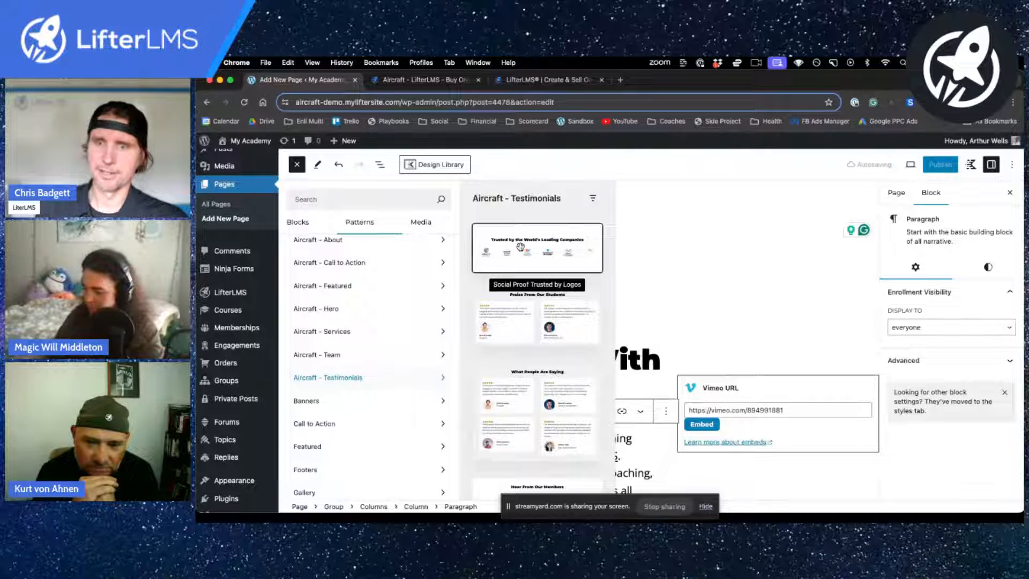
click(520, 247)
scroll(720, 273, down, 5)
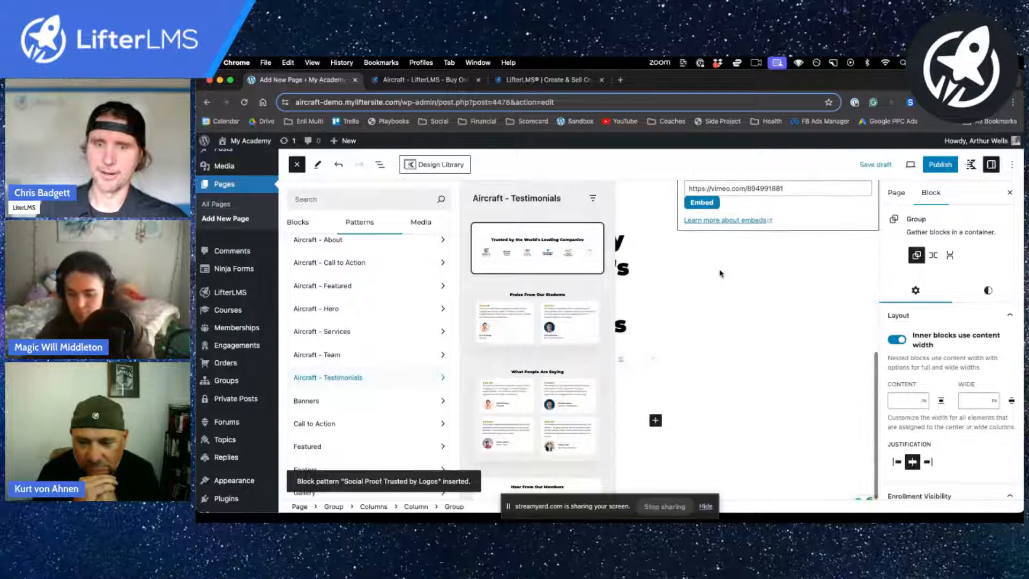
scroll(718, 393, down, 2)
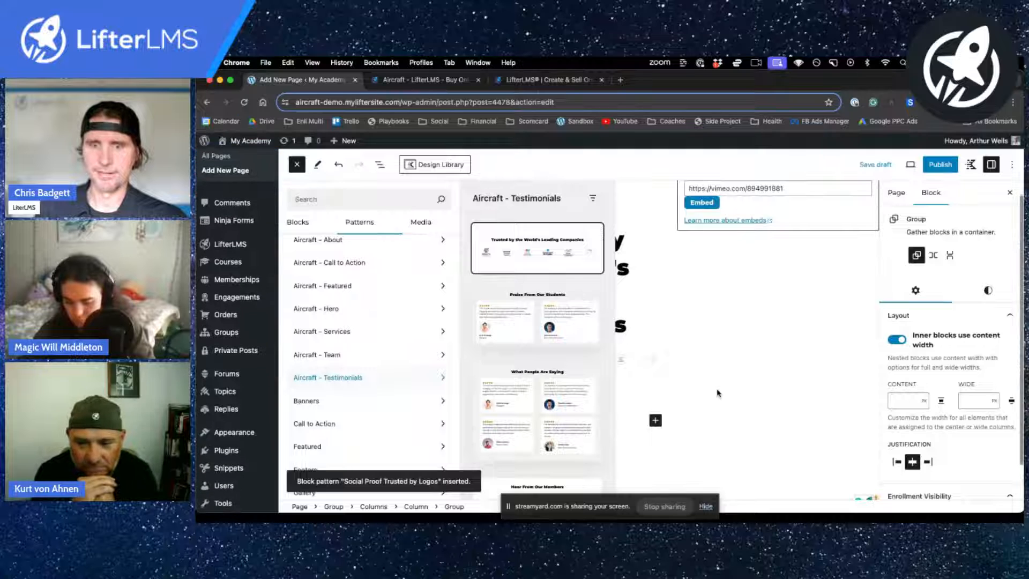
scroll(718, 393, up, 2)
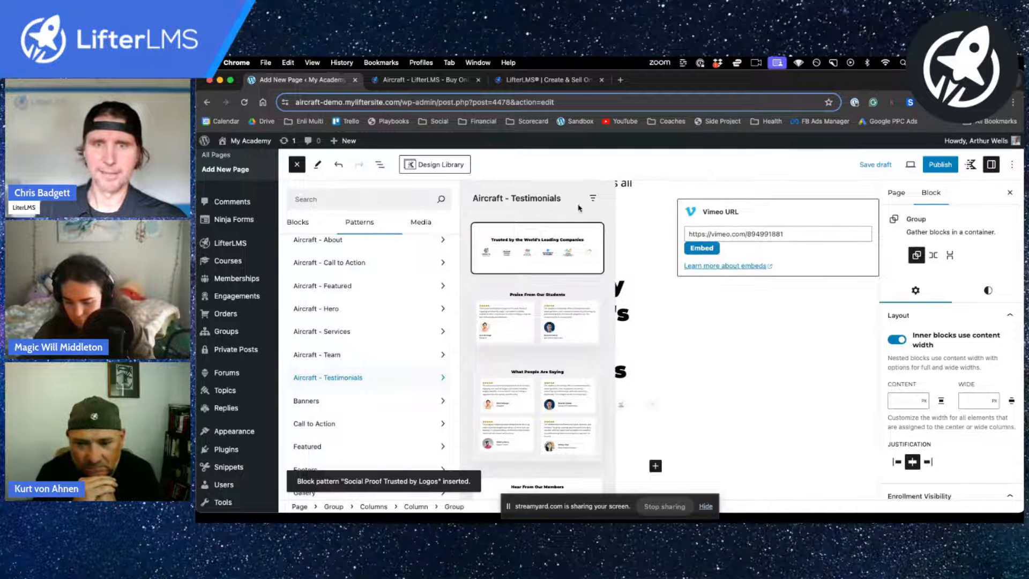
Step: Delete the misplaced logos Group nested between the hero column's Paragraph and Buttons blocks
click(381, 167)
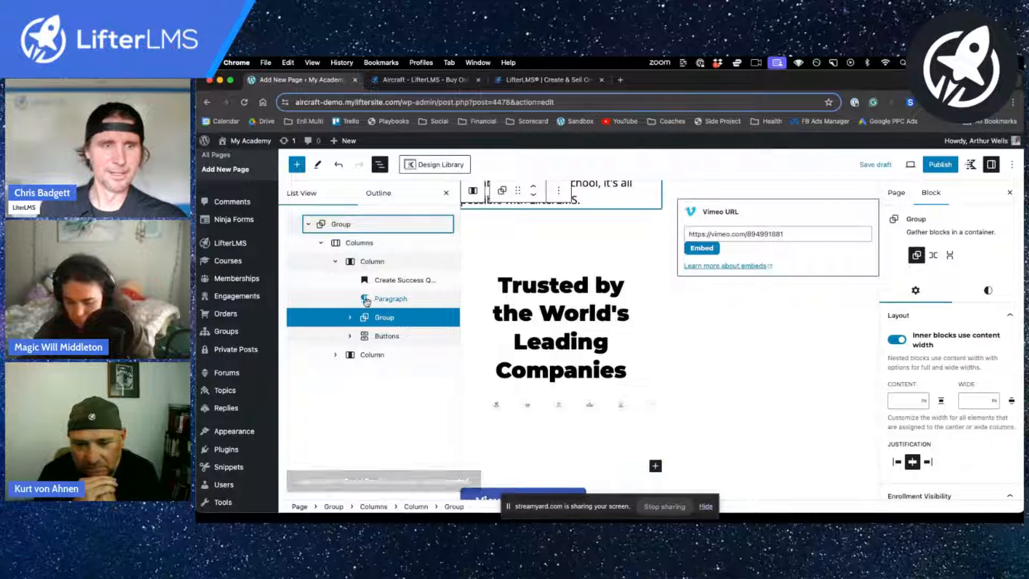
click(350, 318)
click(350, 318)
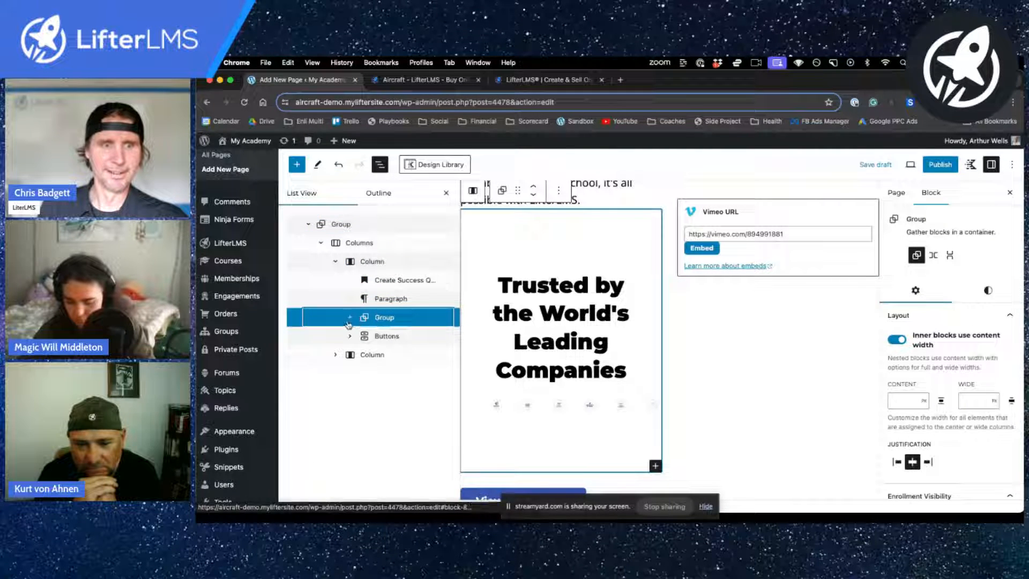
click(456, 321)
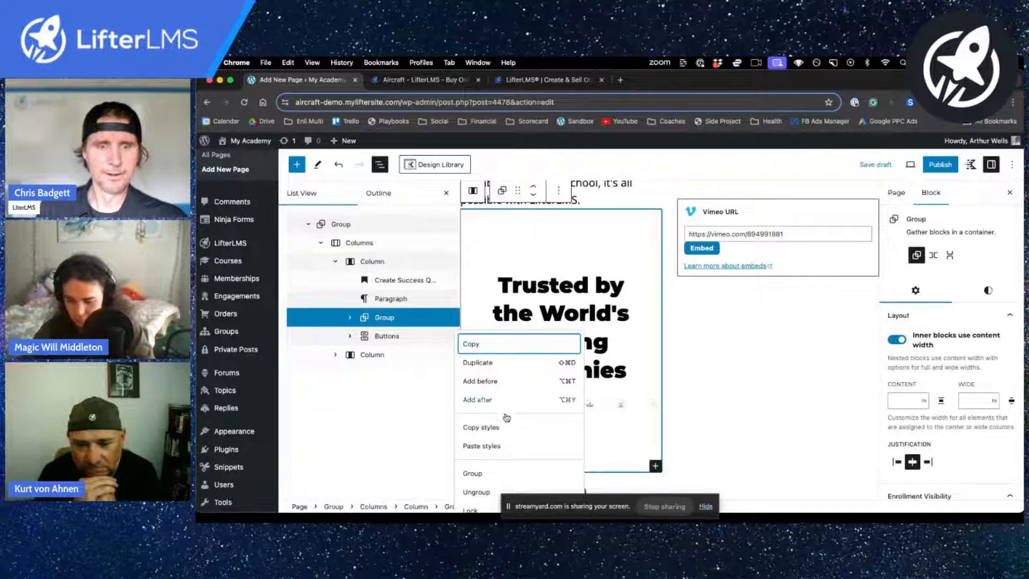
scroll(509, 456, down, 3)
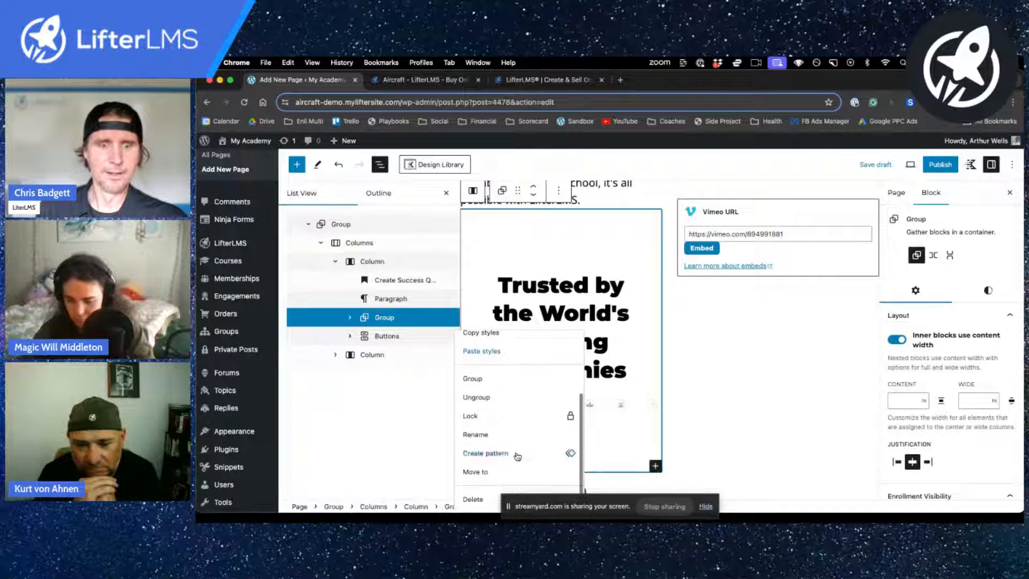
click(477, 500)
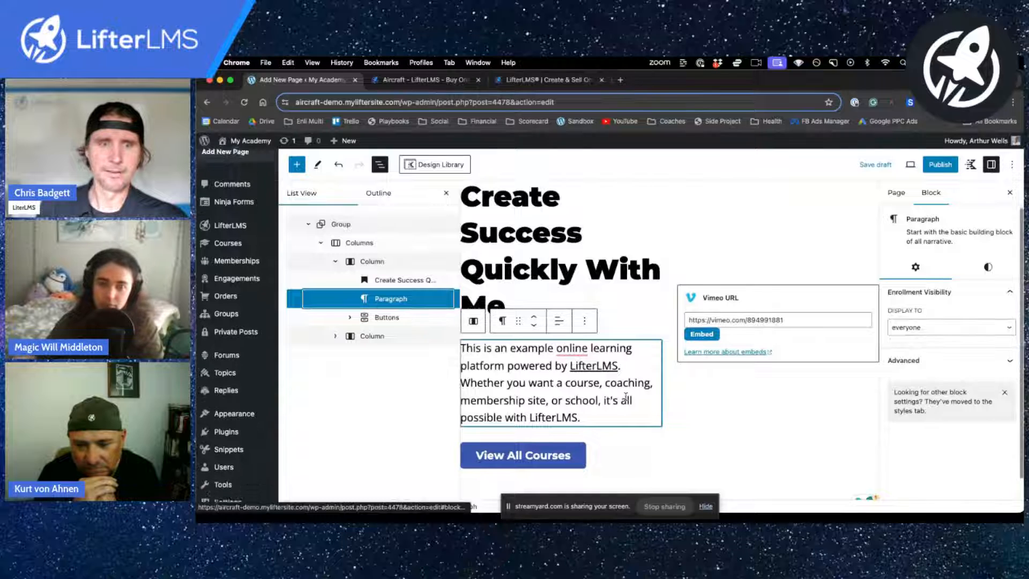
Step: Add an empty paragraph block directly after the hero's outermost Group, outside its columns
click(758, 410)
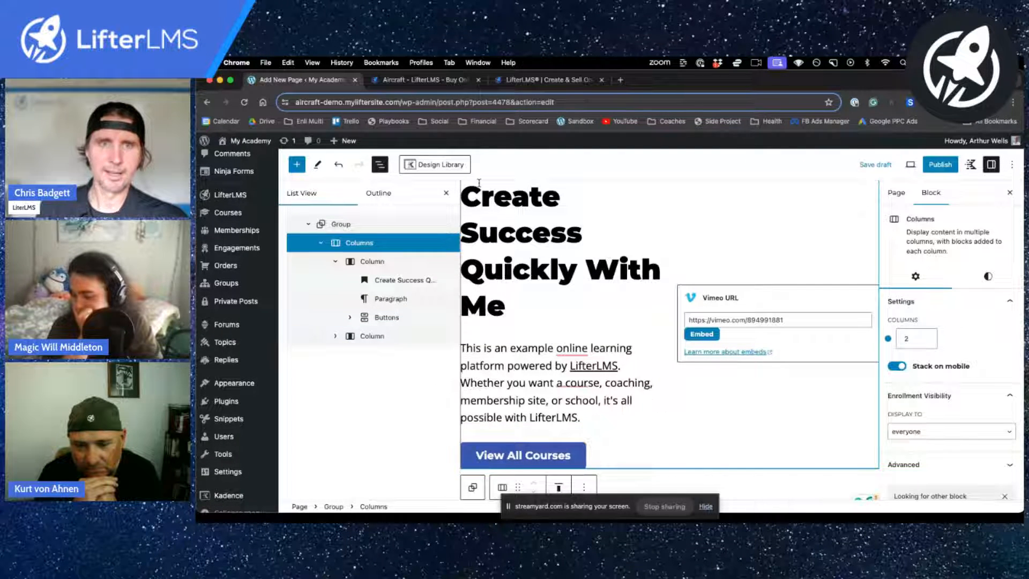
click(446, 193)
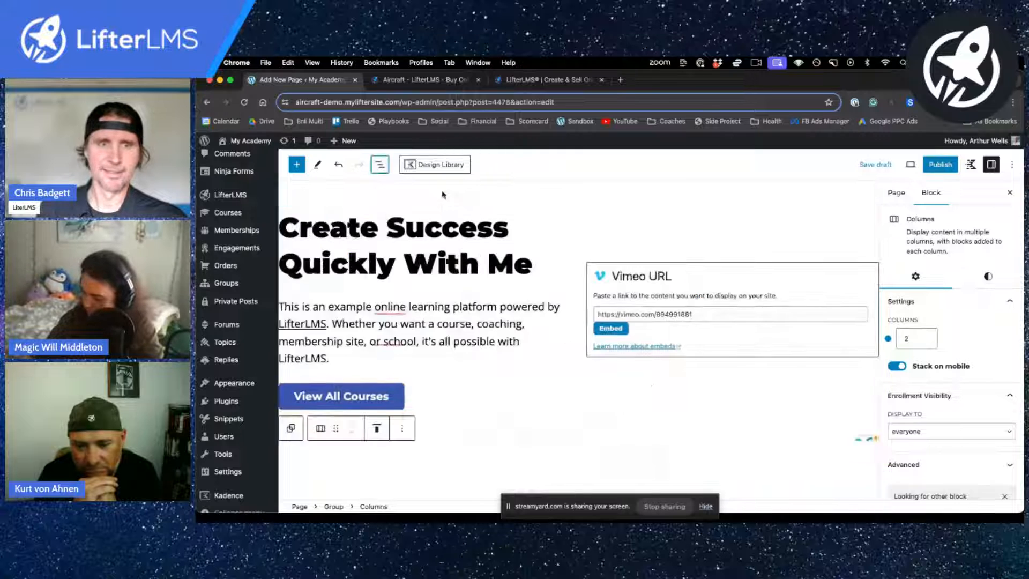
scroll(442, 195, up, 2)
click(431, 460)
click(419, 478)
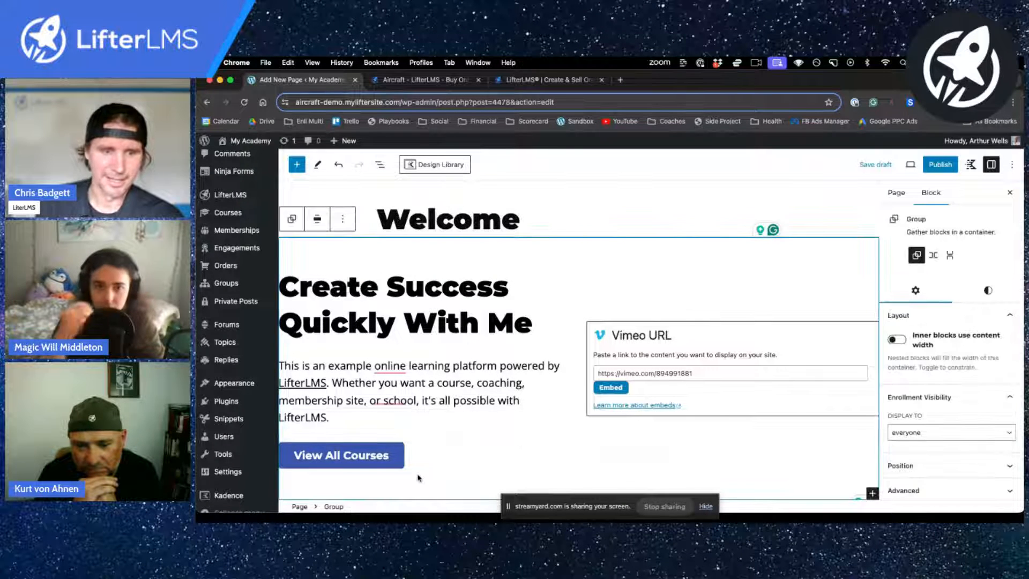
scroll(536, 434, down, 1)
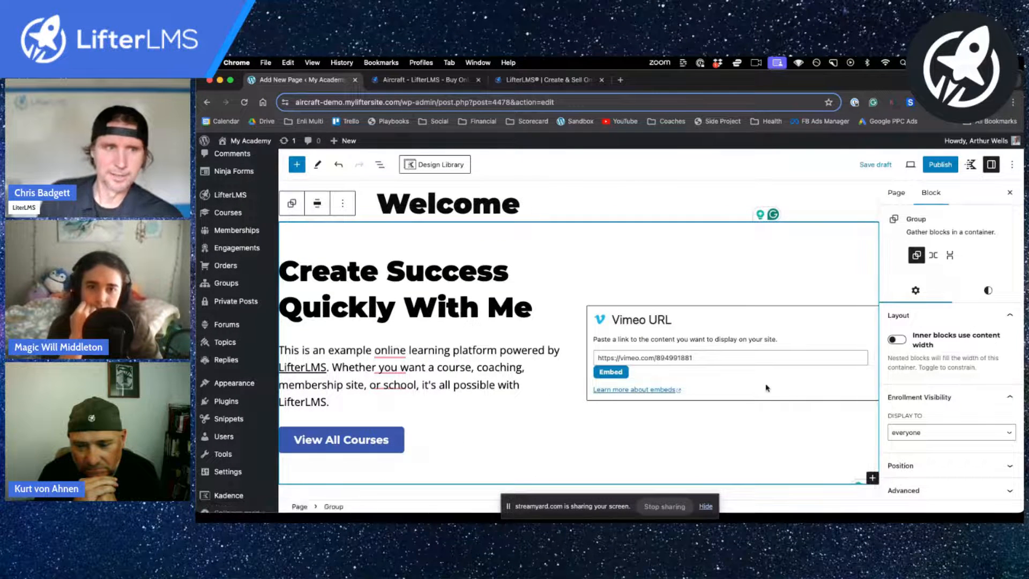
click(873, 478)
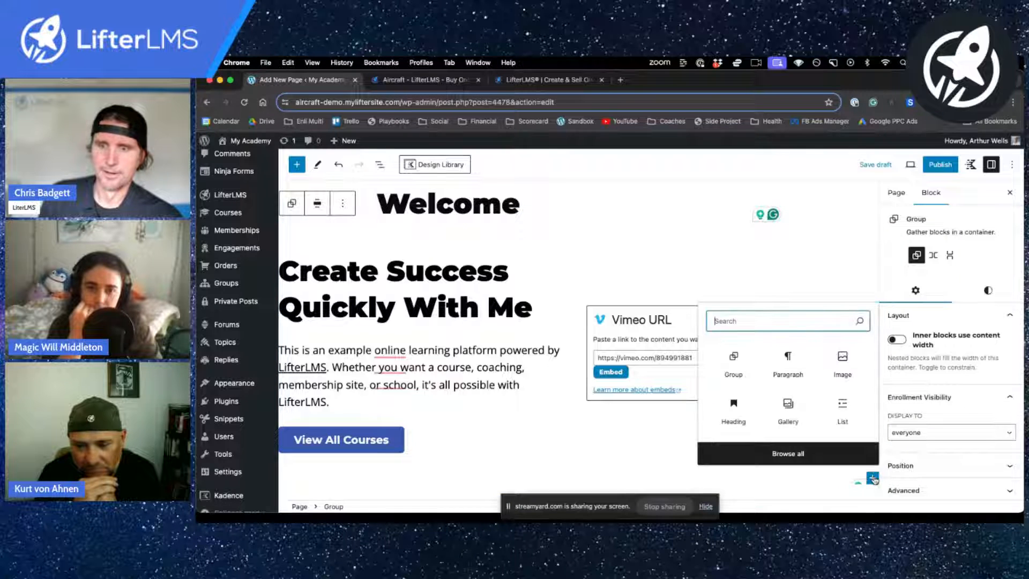
click(298, 164)
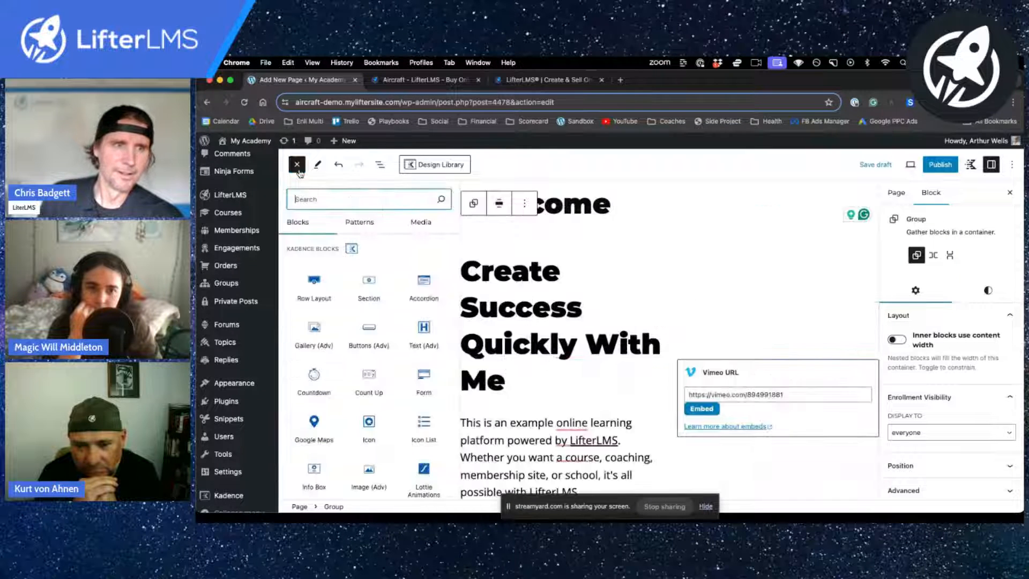
click(381, 164)
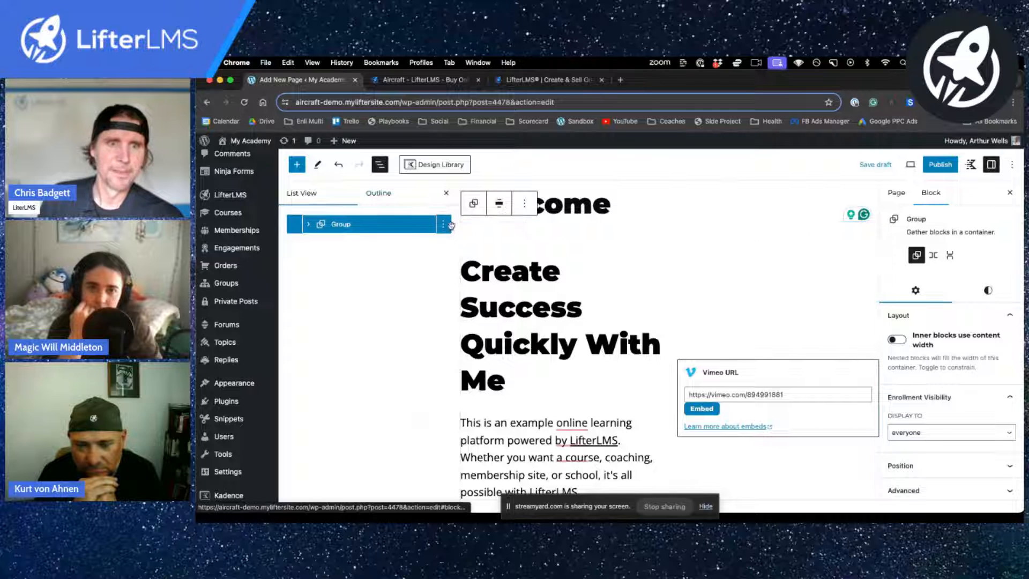
click(443, 224)
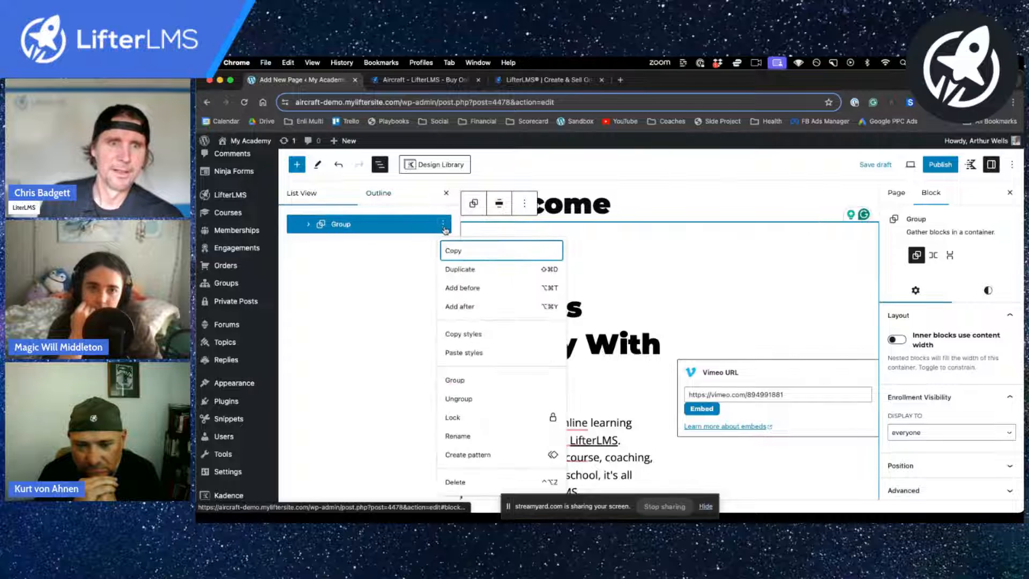
click(460, 306)
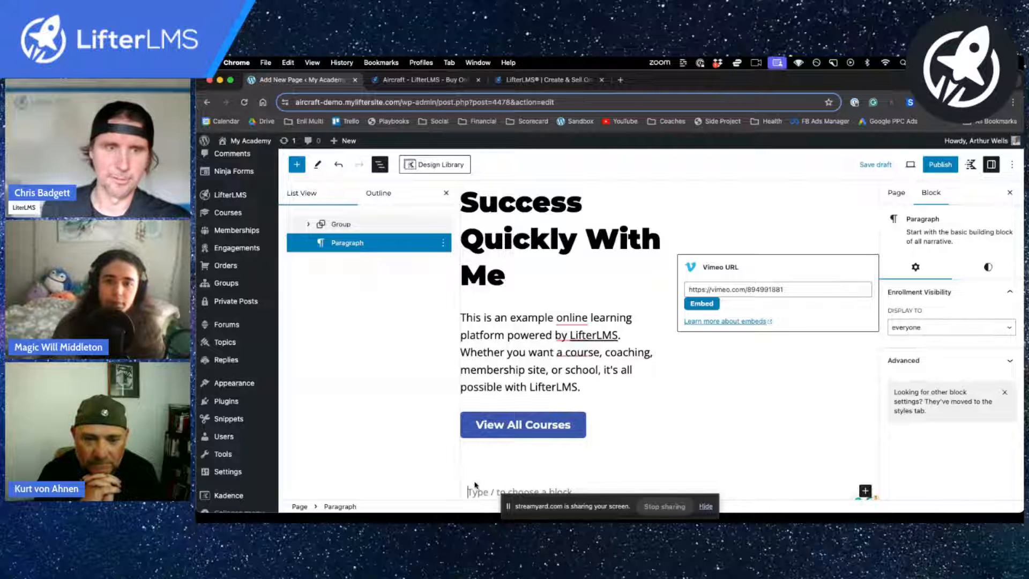
Step: Insert the Social Proof Trusted by Logos pattern from the Aircraft - Testimonials category at the empty paragraph below the hero
click(296, 167)
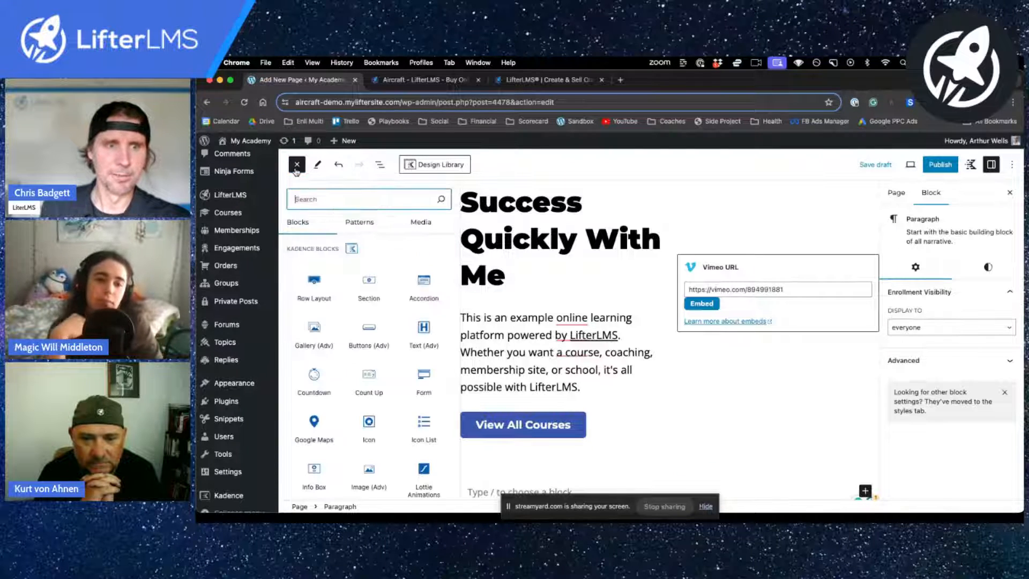
click(360, 222)
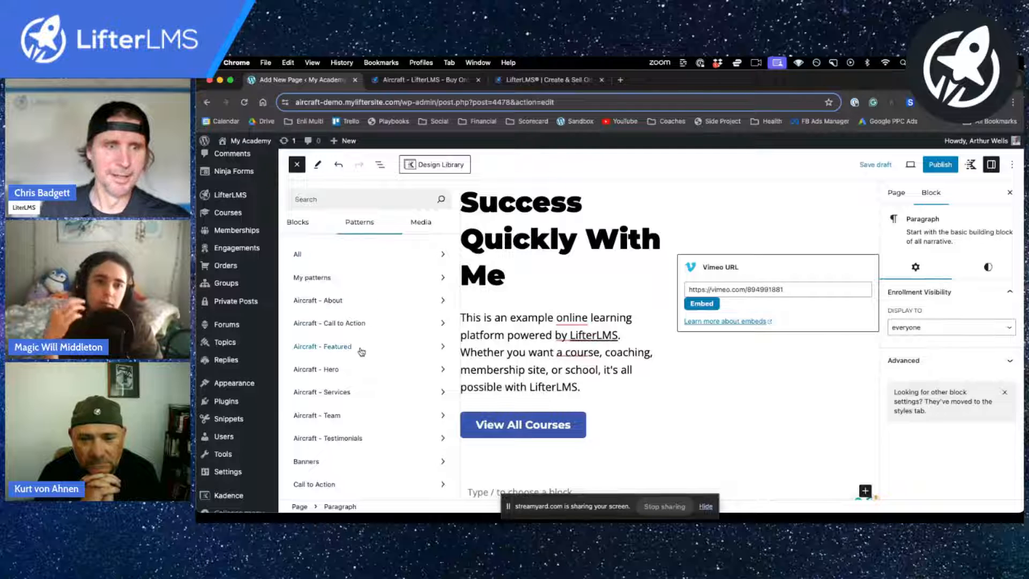
click(362, 438)
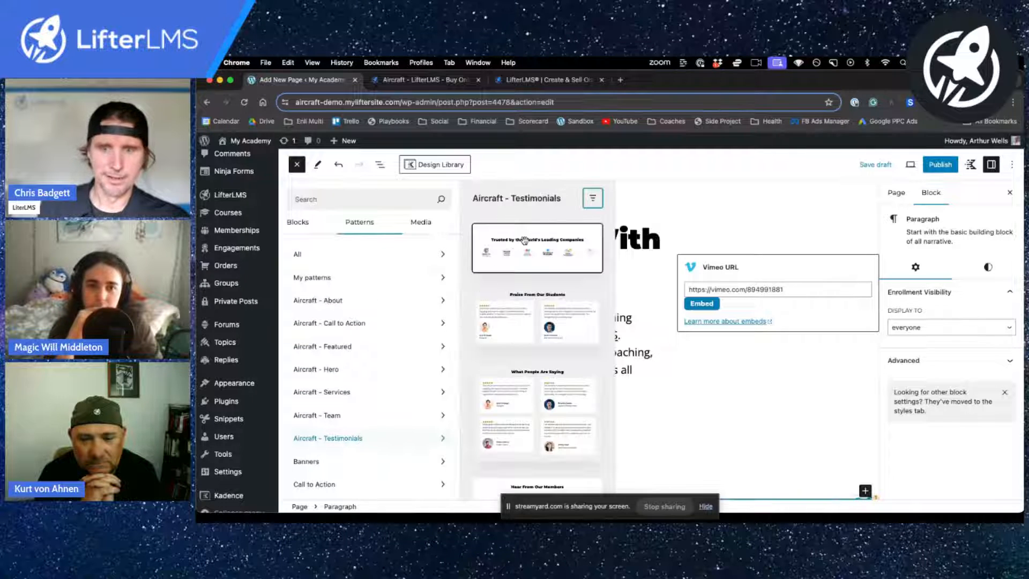
click(524, 240)
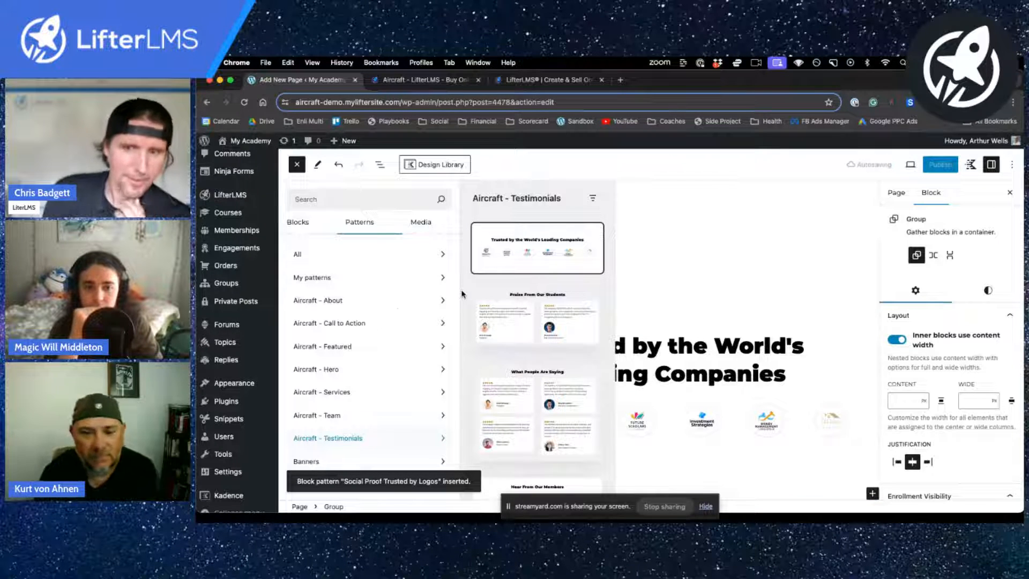
Step: Insert the Section with Image and 3 Features pattern from Aircraft - Services, followed by Testimonials Grid of 2 from Aircraft - Testimonials
scroll(383, 318, down, 2)
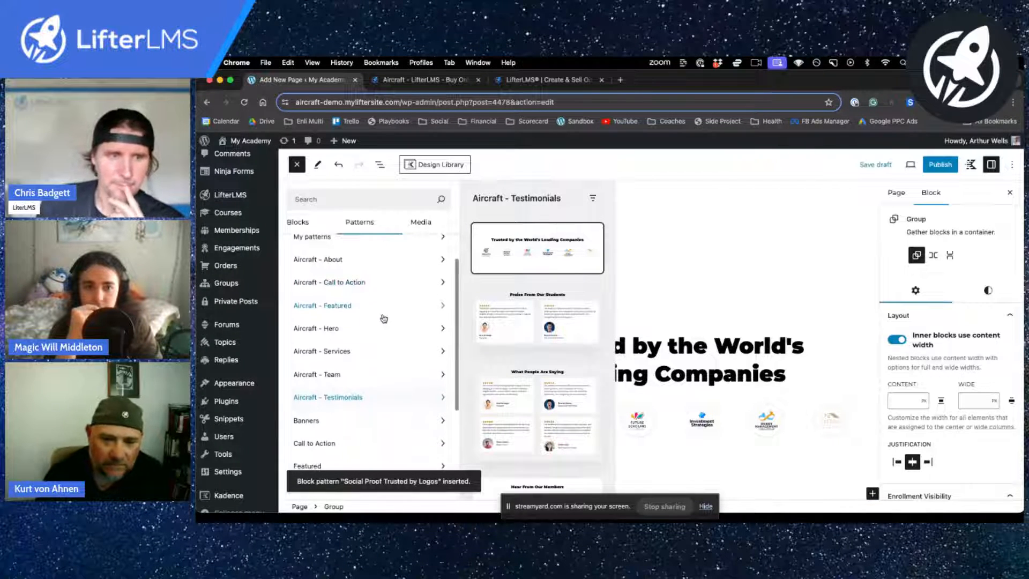
click(371, 306)
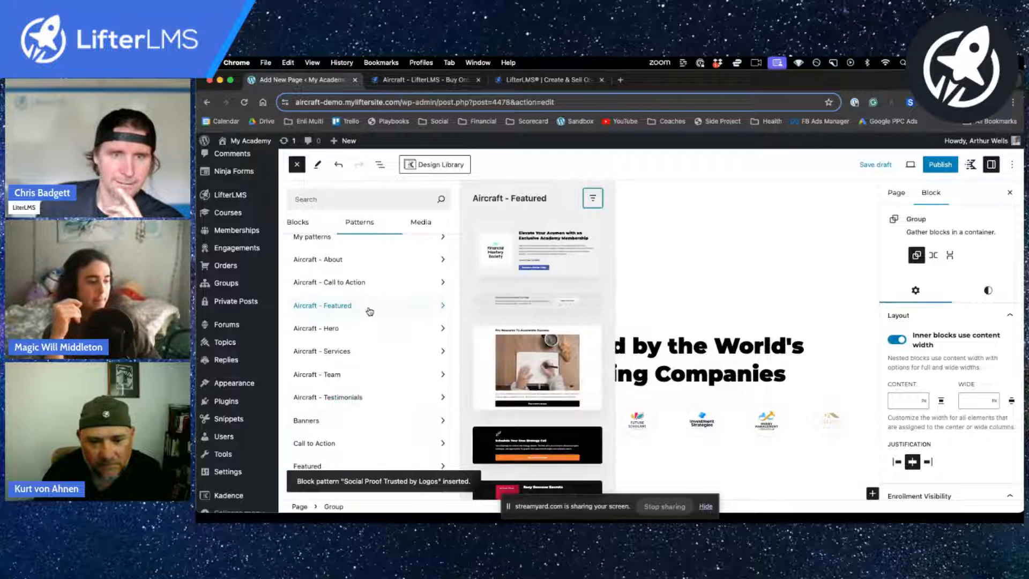
scroll(370, 312, down, 3)
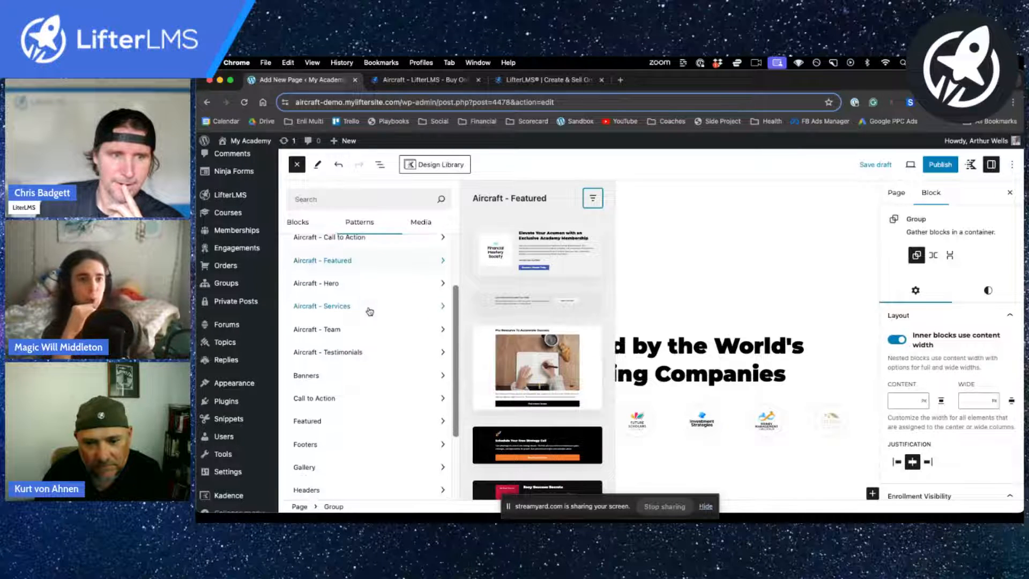
click(370, 311)
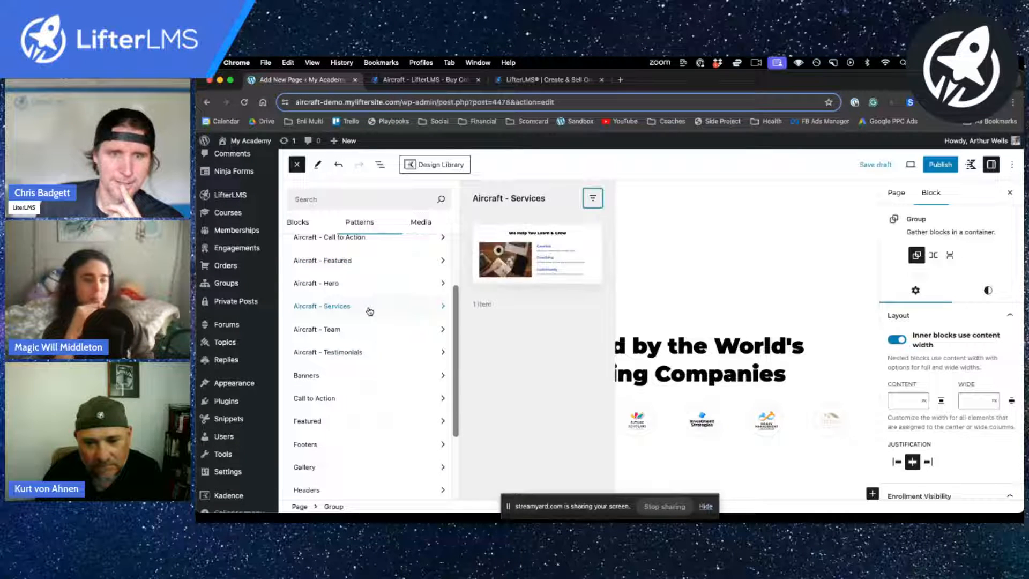
click(535, 257)
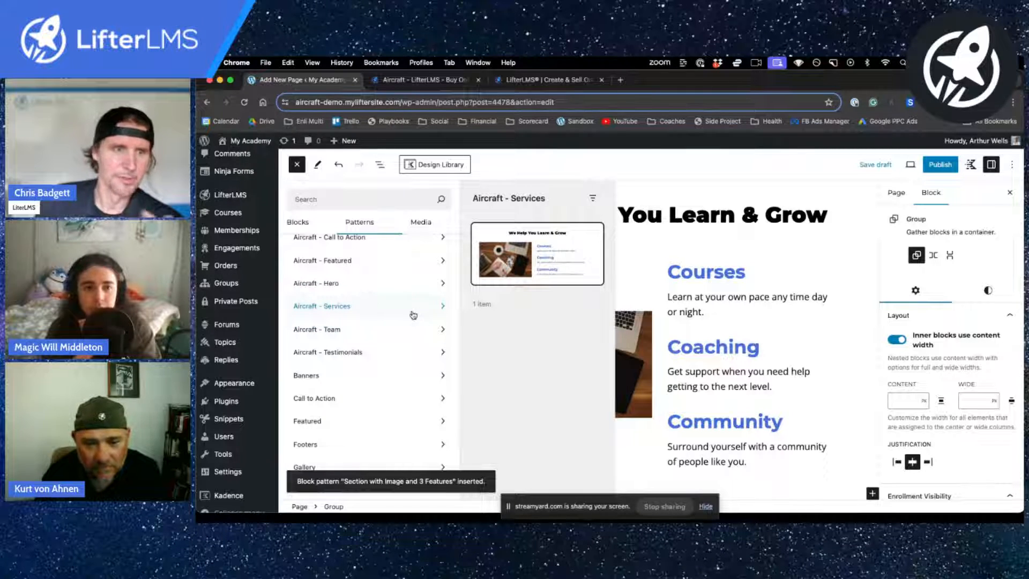
click(369, 359)
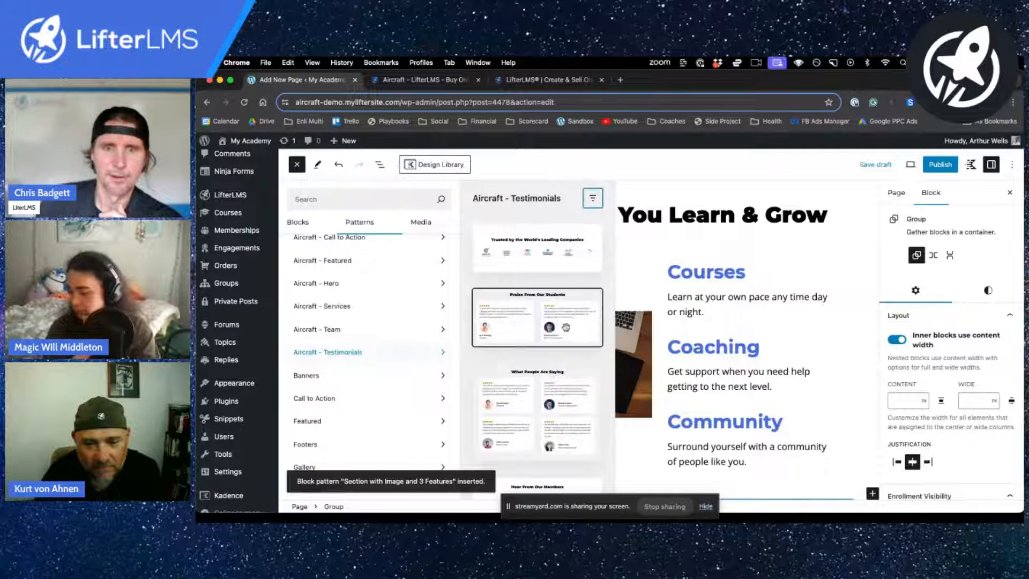
click(566, 327)
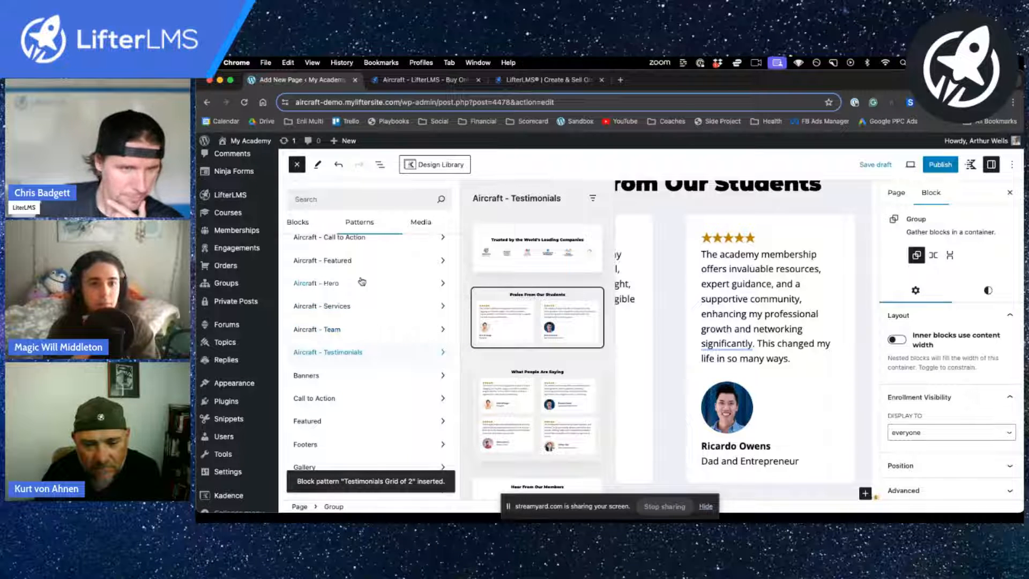
Step: Insert the Elevate Your Acumen with an Exclusive Academy Membership pattern from Aircraft - Call to Action below the two-testimonial grid
click(348, 238)
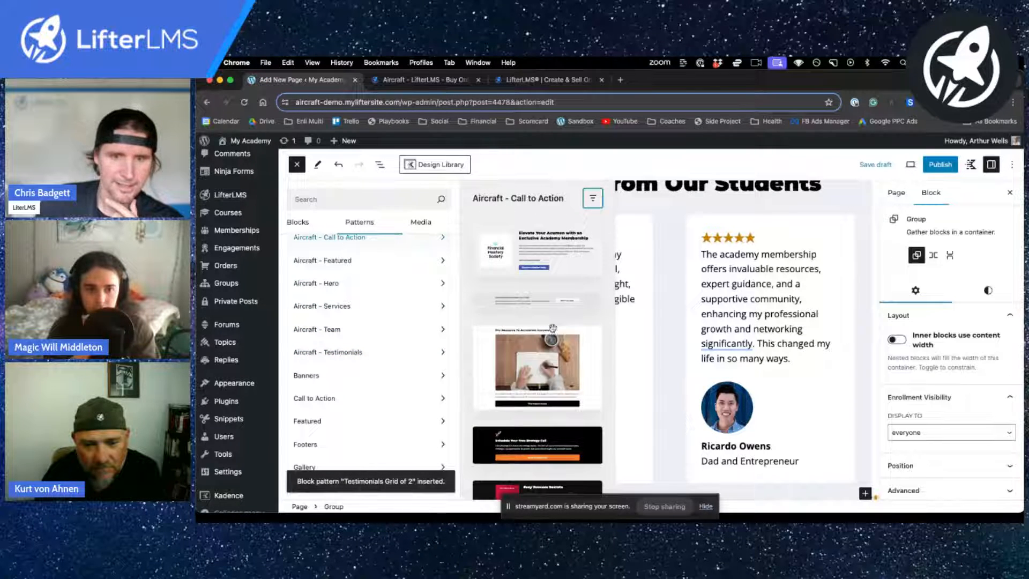
scroll(558, 341, down, 1)
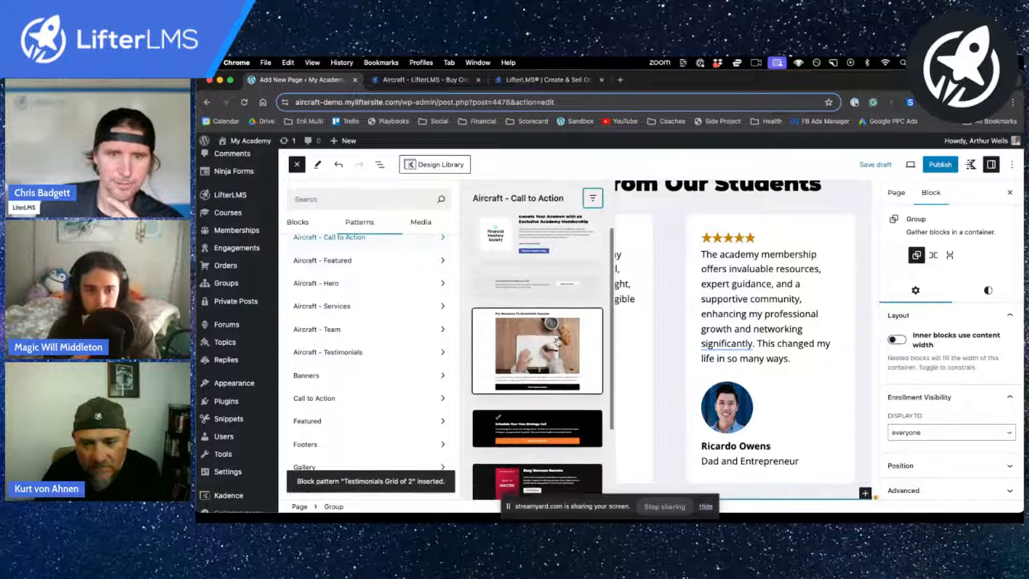
click(539, 248)
scroll(828, 329, down, 9)
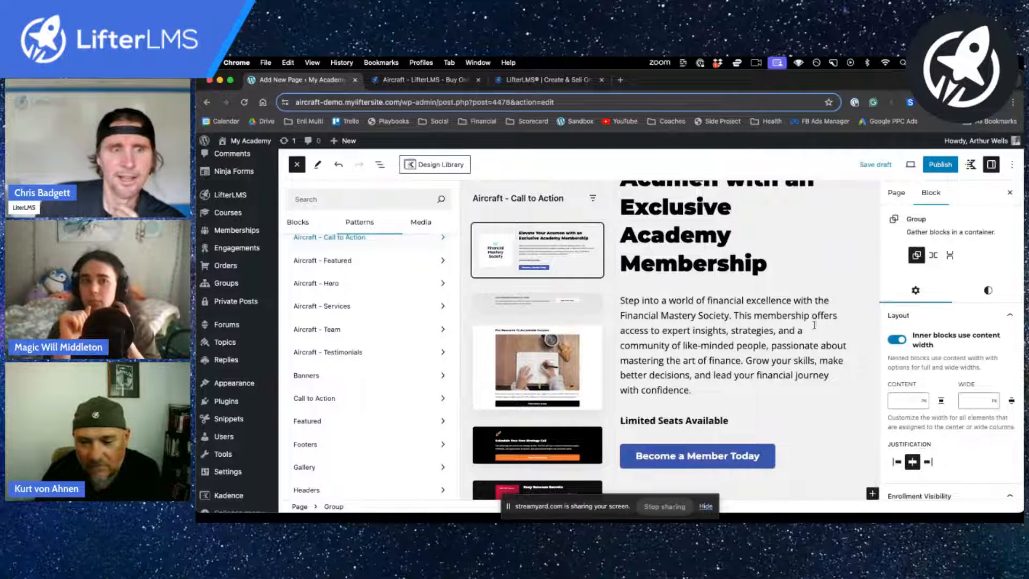
Step: Insert the Testimonials: Grid of 4 pattern from Aircraft - Testimonials below the membership call to action
click(404, 348)
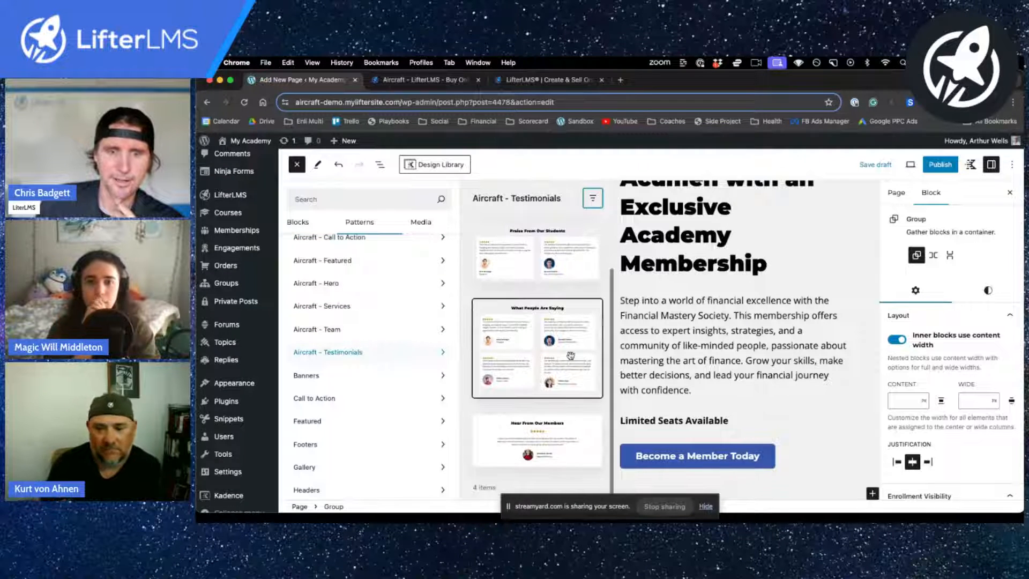
click(560, 354)
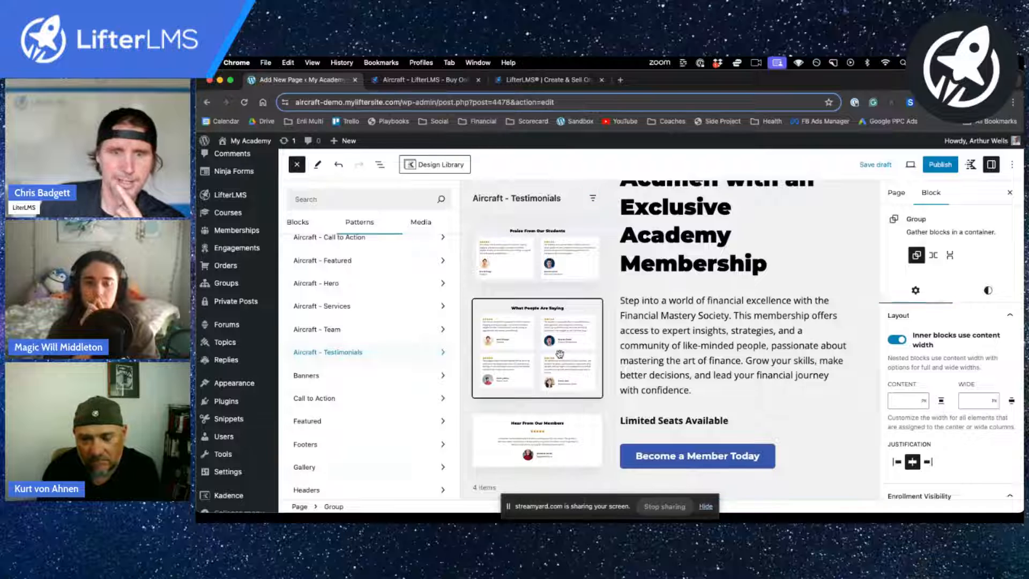
scroll(786, 374, down, 5)
scroll(786, 374, down, 3)
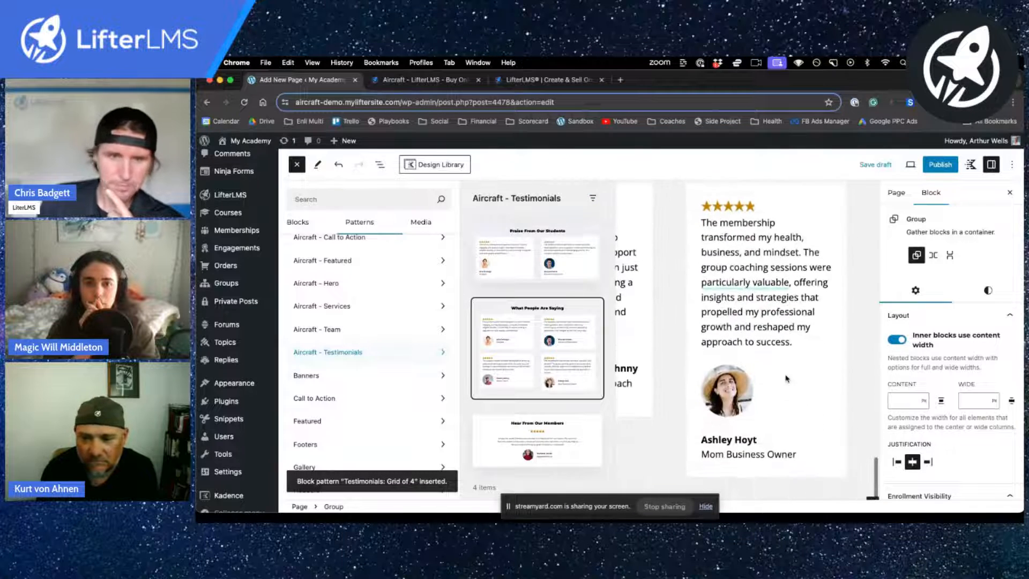
Step: Publish the Welcome page and return to its block editor
click(945, 167)
click(923, 170)
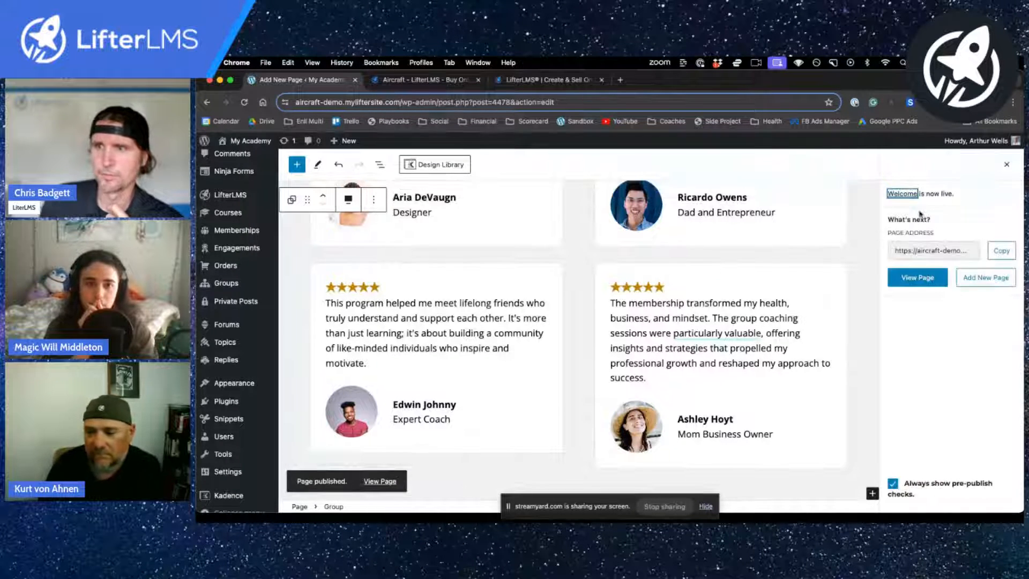
click(1008, 162)
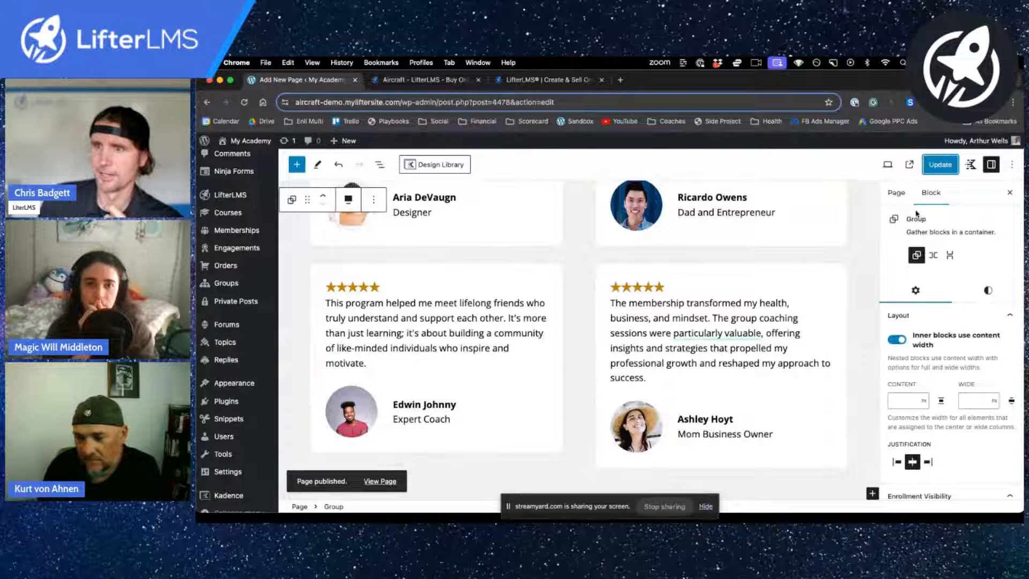
Step: Review the page-level settings, including the template options, page attributes and membership access
click(893, 199)
scroll(959, 349, down, 2)
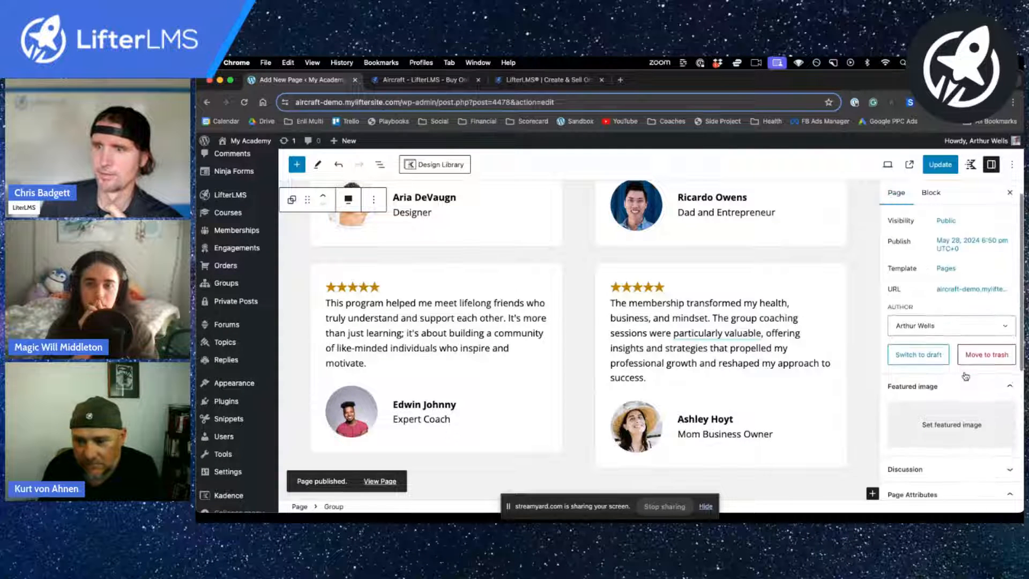
click(946, 251)
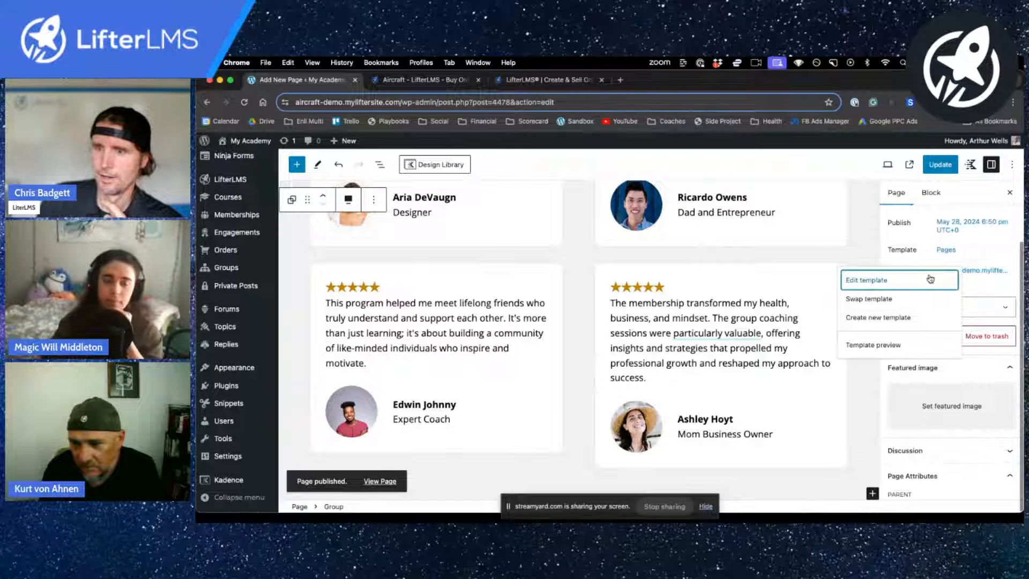
scroll(986, 345, down, 2)
scroll(986, 345, up, 3)
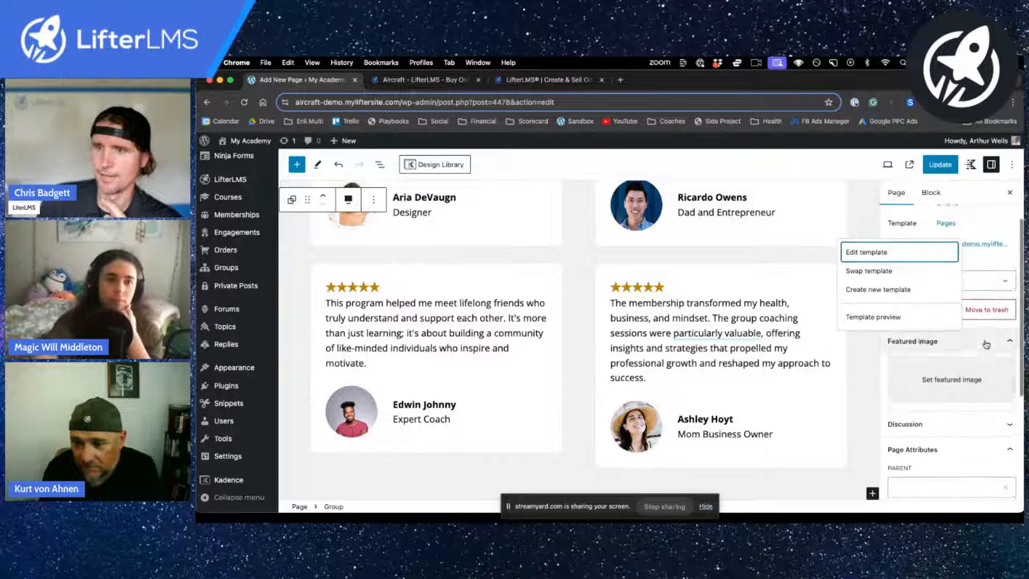
scroll(986, 345, down, 6)
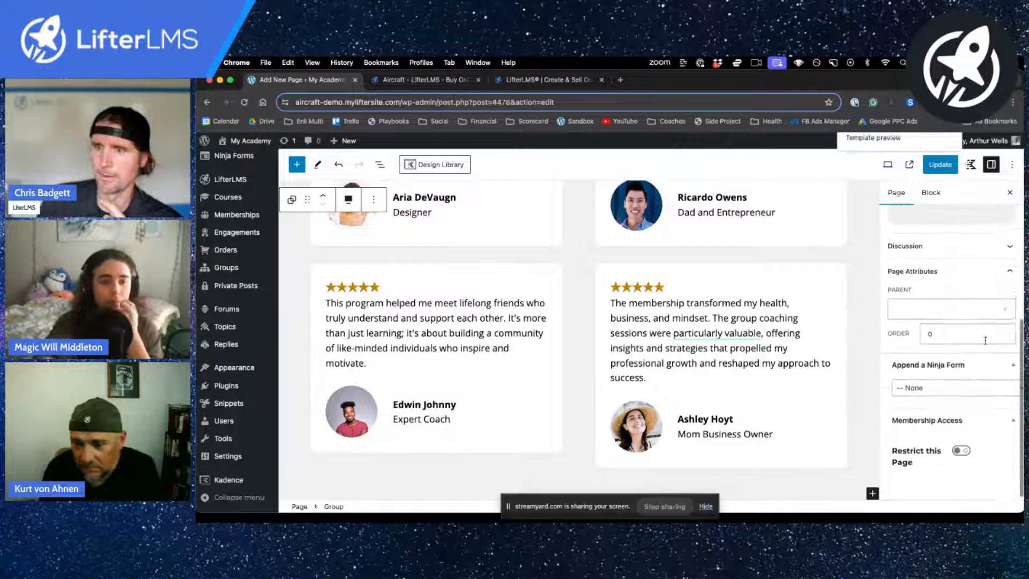
scroll(986, 344, up, 5)
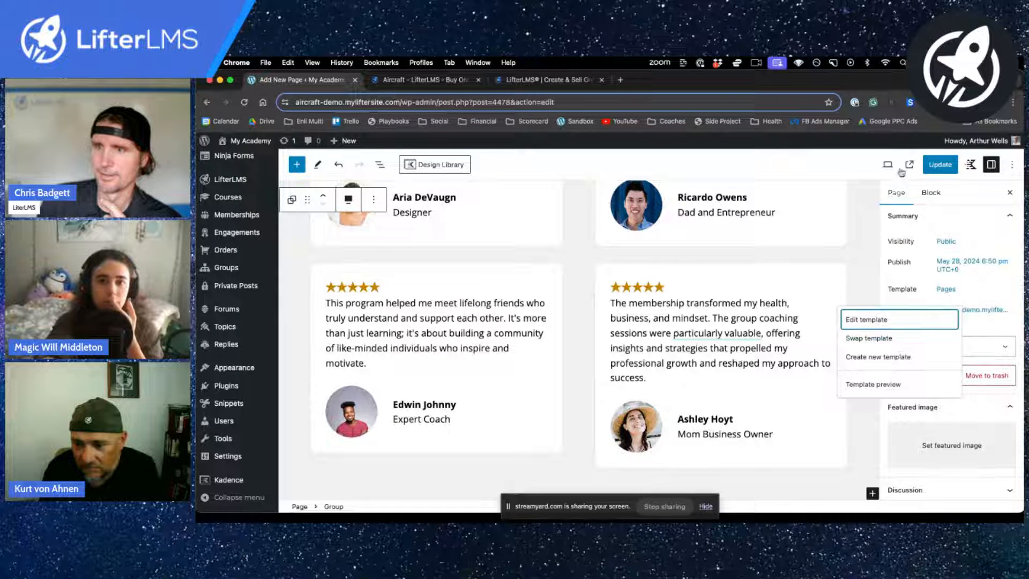
Step: Update the Welcome page and open its live version on the site
click(941, 162)
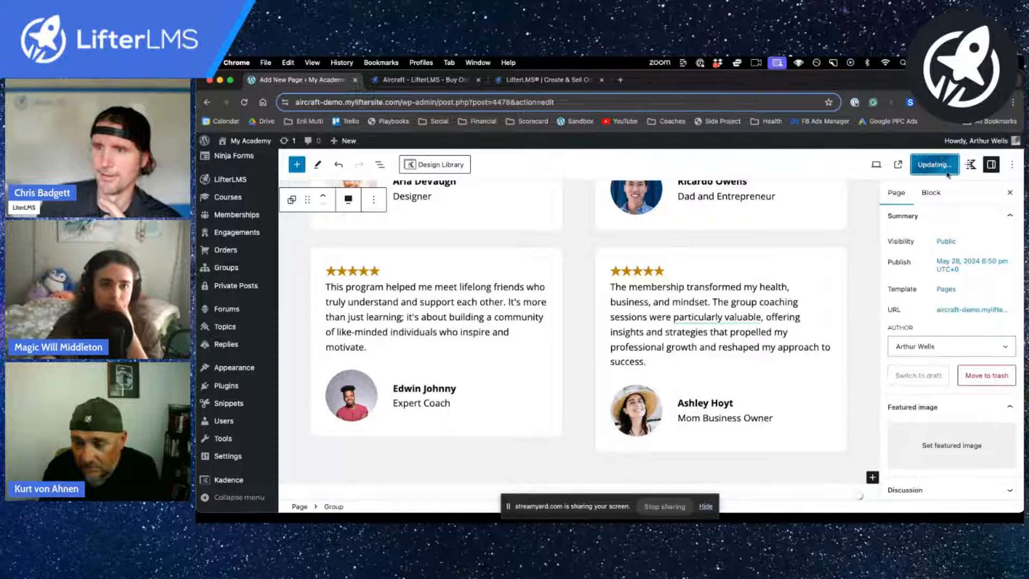
click(945, 289)
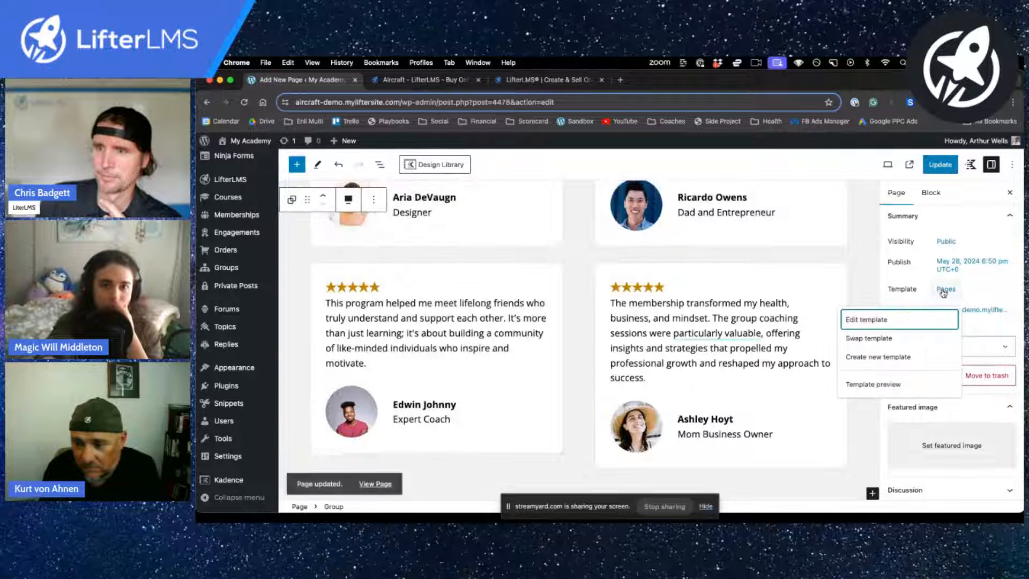
click(856, 285)
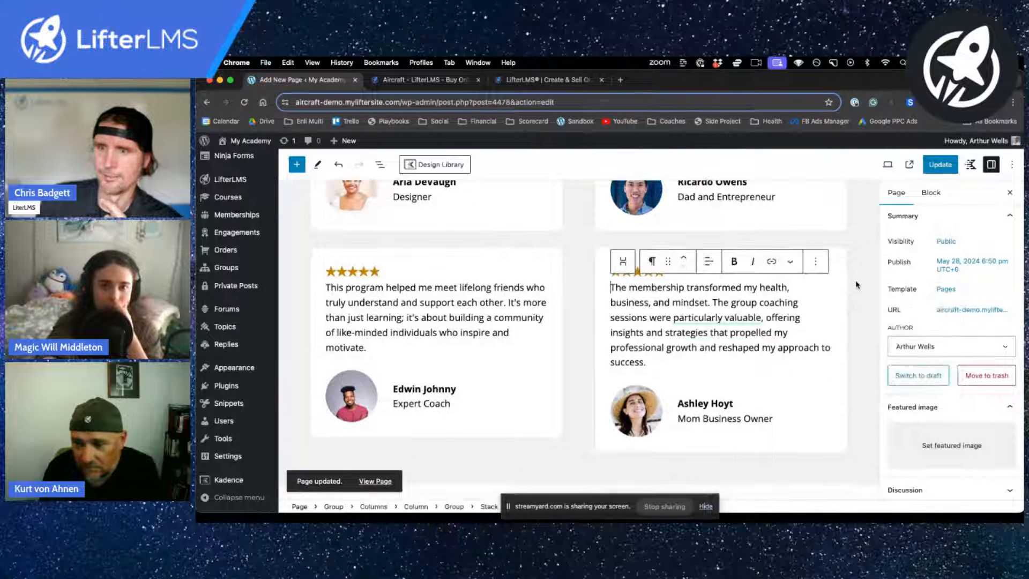
scroll(448, 483, up, 1)
click(374, 481)
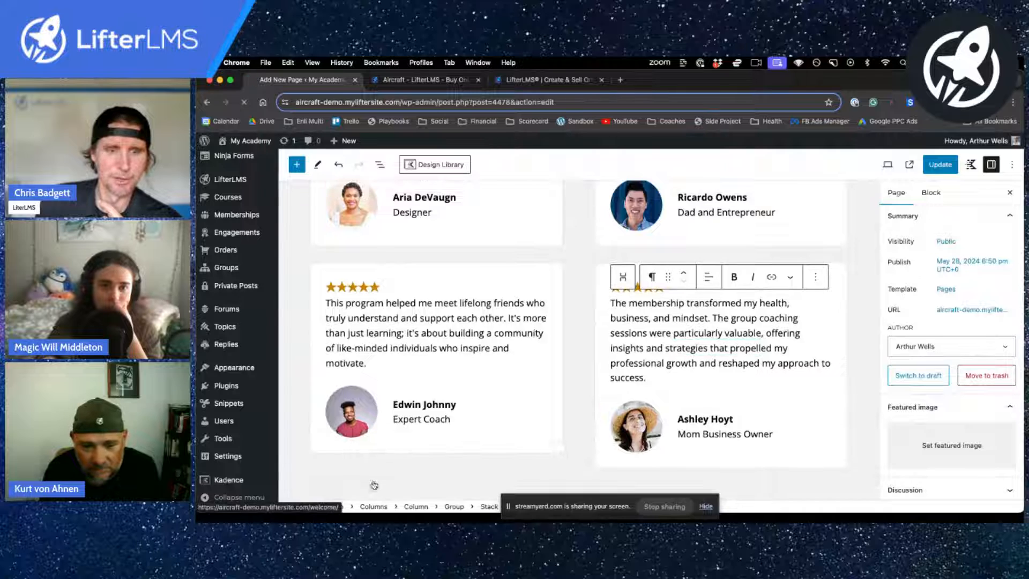
Step: Examine the live Welcome page's hero, company logos, services, testimonials, membership call to action and footer area
scroll(609, 358, down, 4)
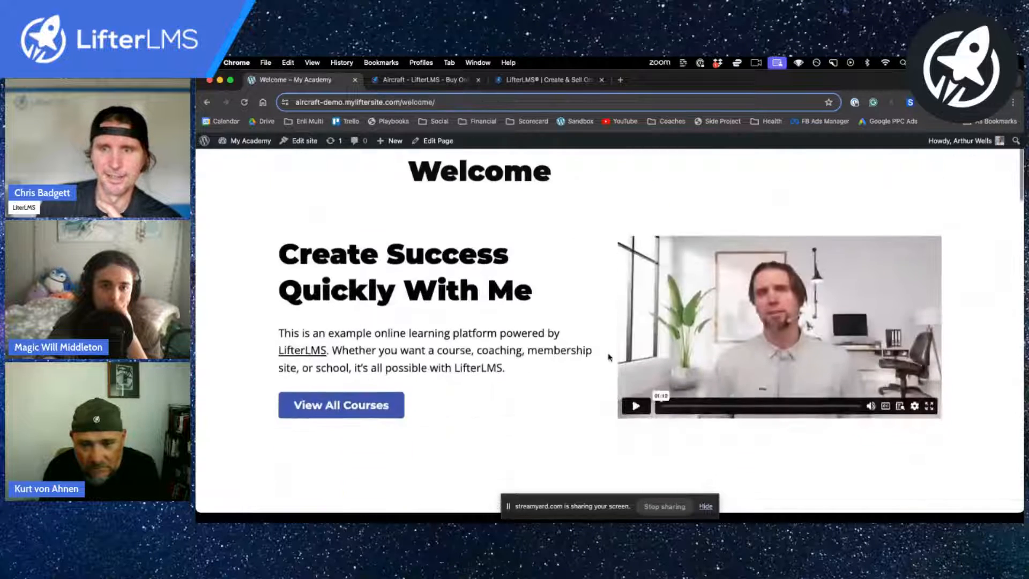
scroll(608, 354, up, 1)
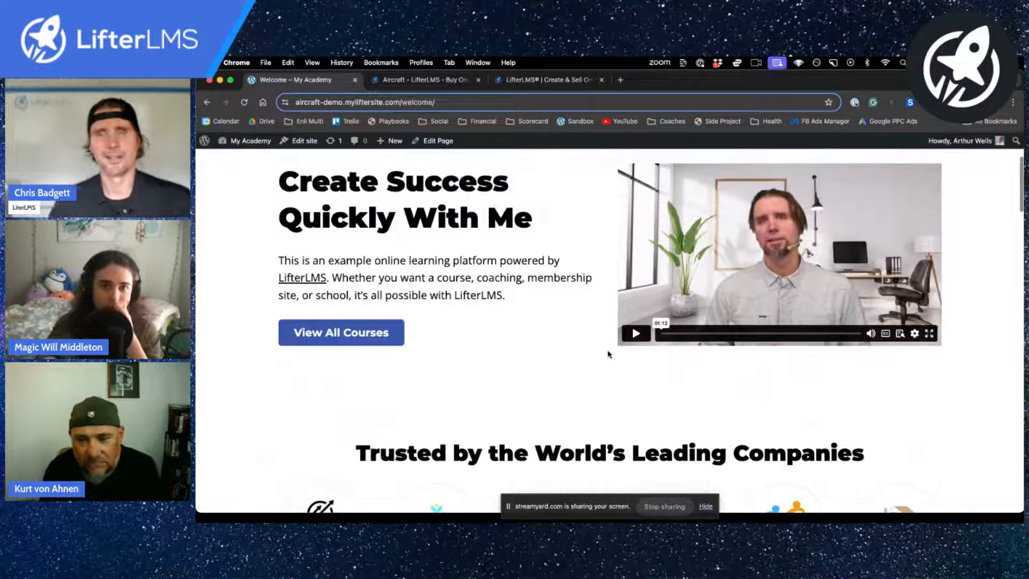
scroll(608, 355, down, 4)
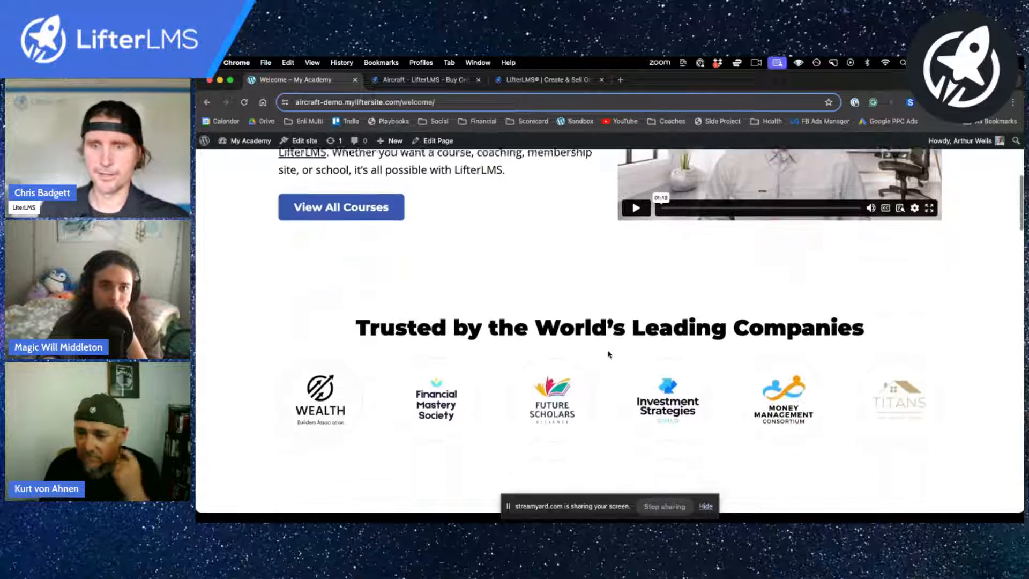
scroll(866, 409, down, 6)
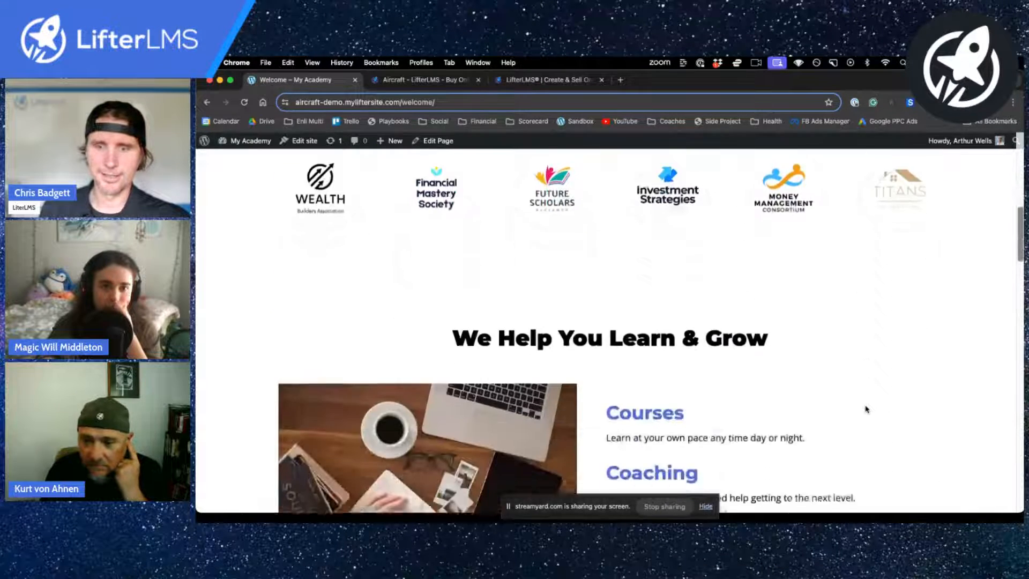
scroll(866, 409, down, 11)
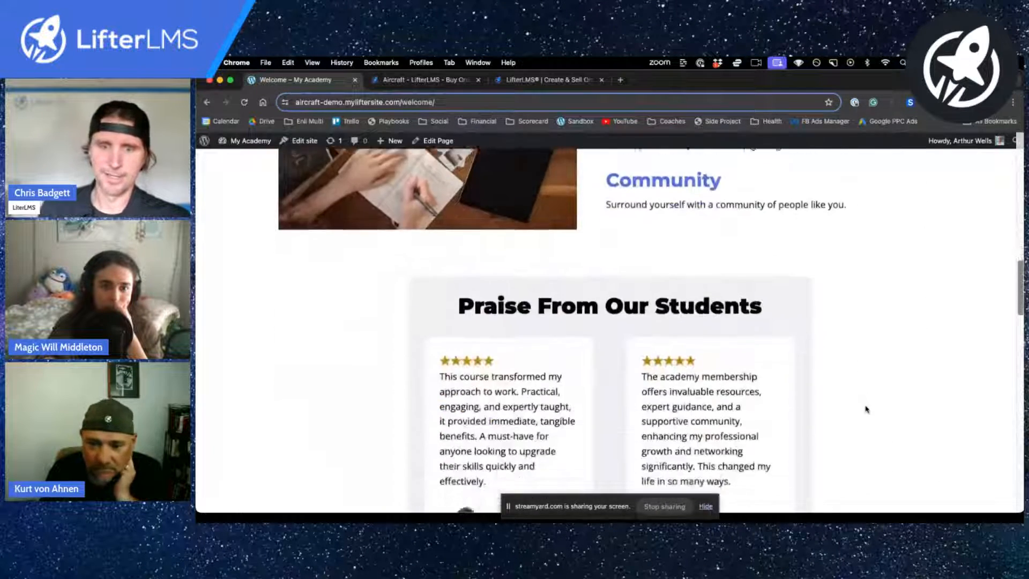
scroll(866, 409, down, 4)
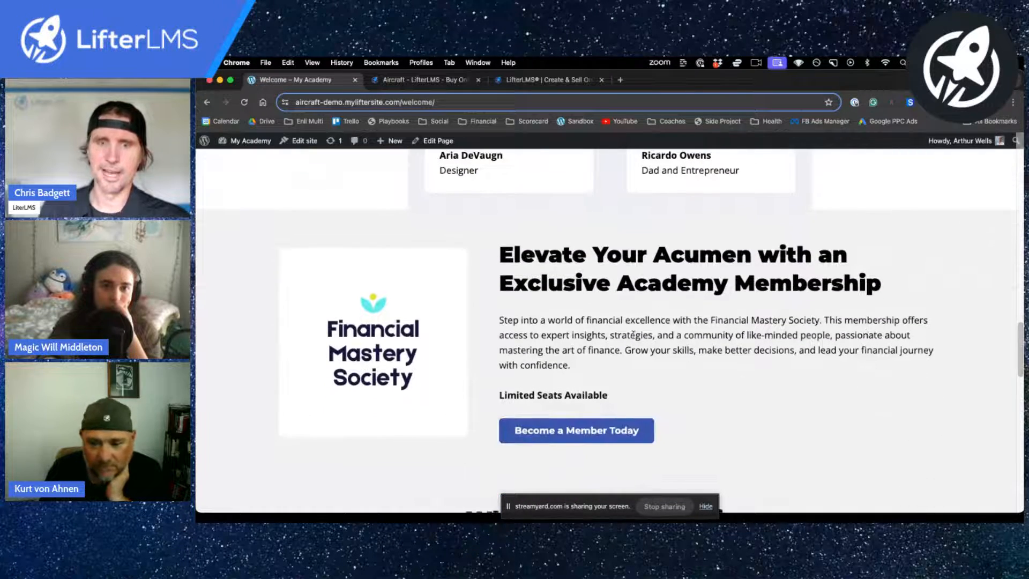
scroll(657, 390, down, 13)
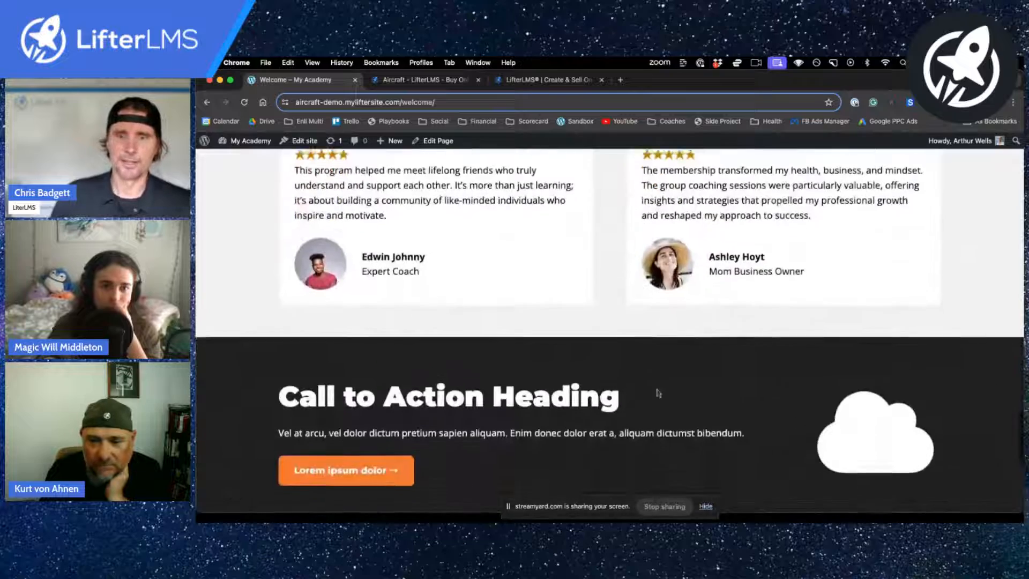
scroll(659, 393, up, 10)
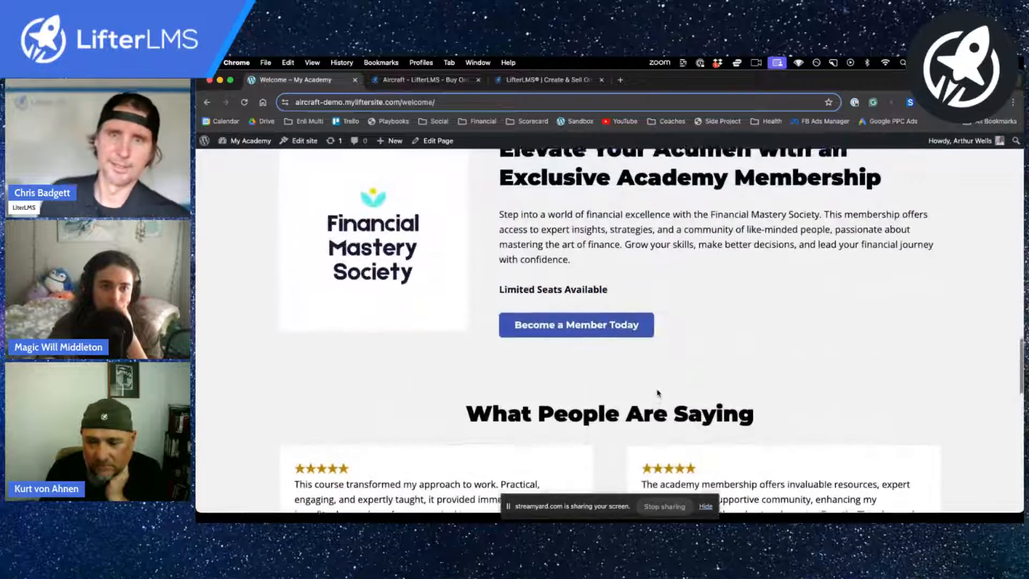
scroll(659, 392, up, 14)
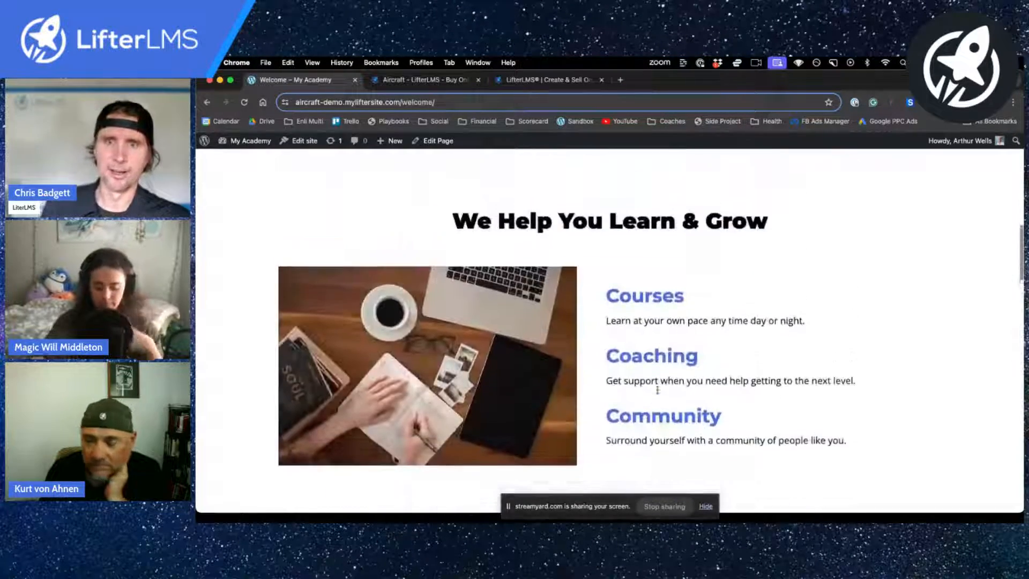
scroll(657, 390, up, 11)
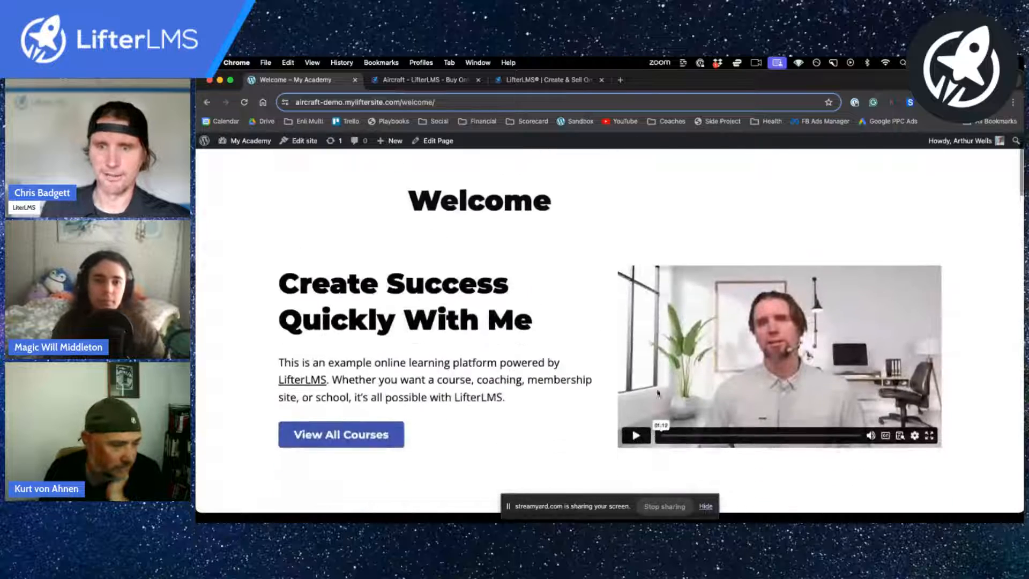
scroll(658, 393, down, 2)
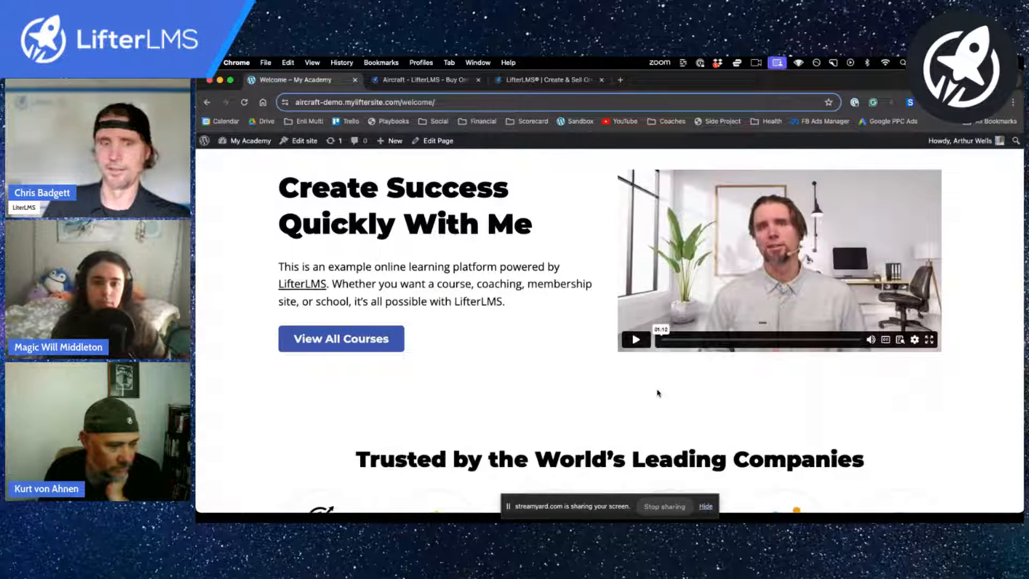
scroll(658, 393, down, 10)
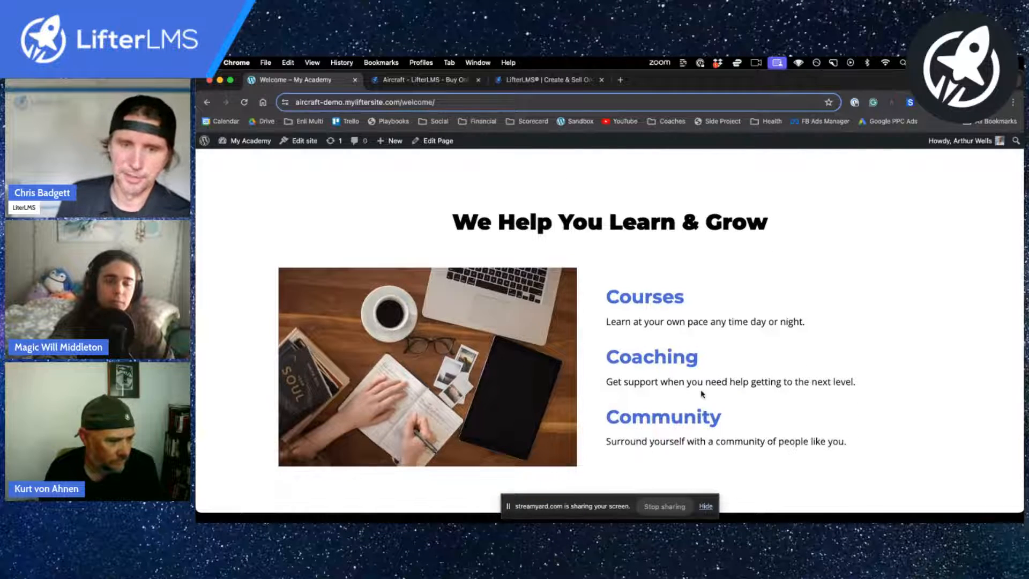
scroll(702, 394, down, 9)
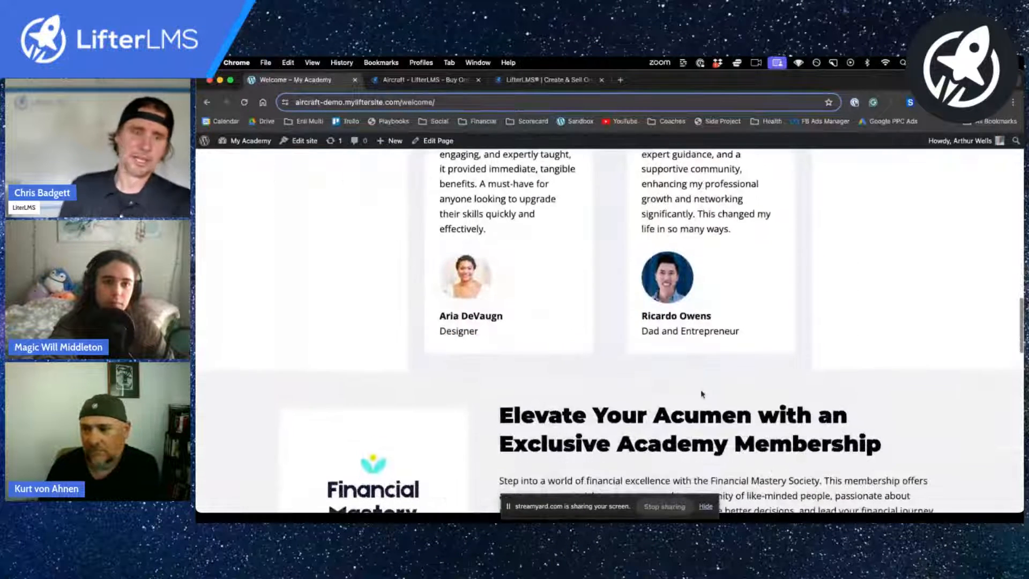
scroll(700, 389, down, 9)
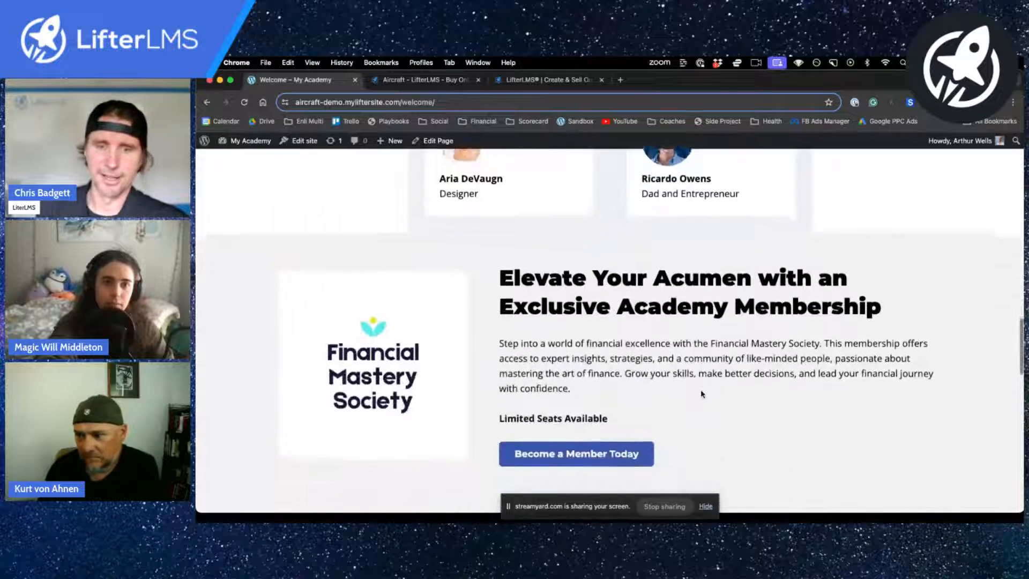
scroll(700, 390, down, 1)
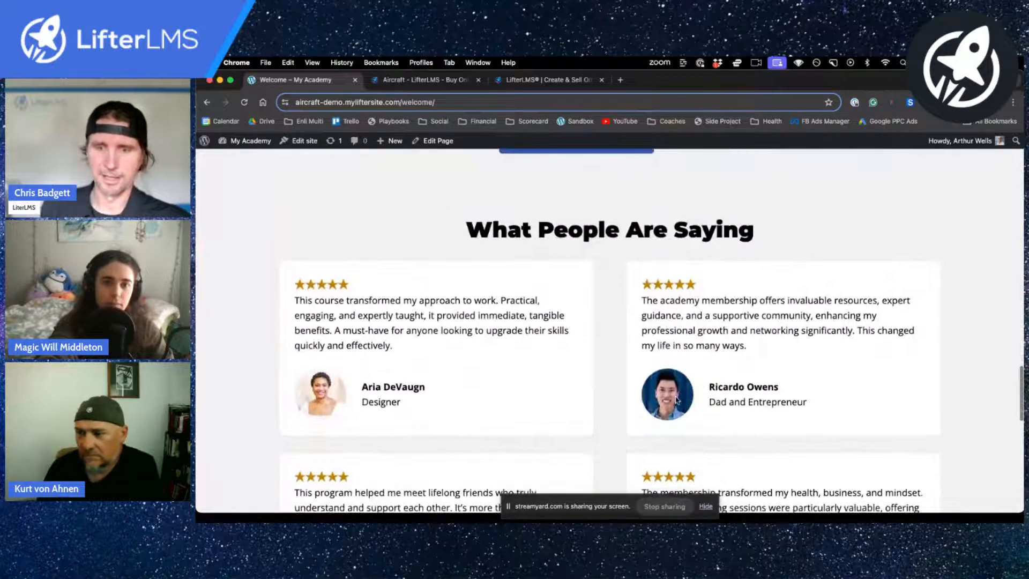
scroll(726, 386, down, 5)
scroll(730, 383, up, 10)
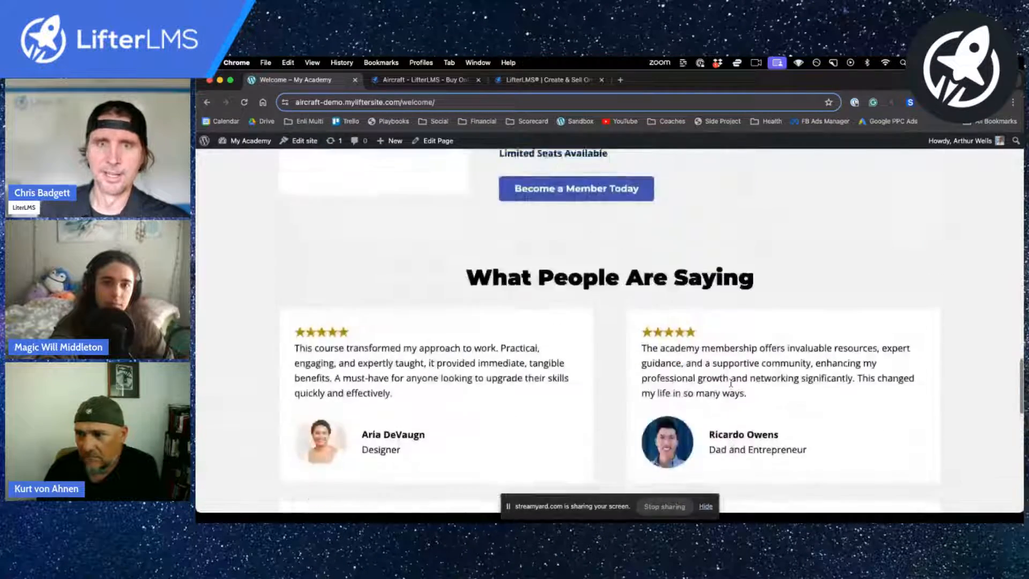
scroll(731, 386, up, 15)
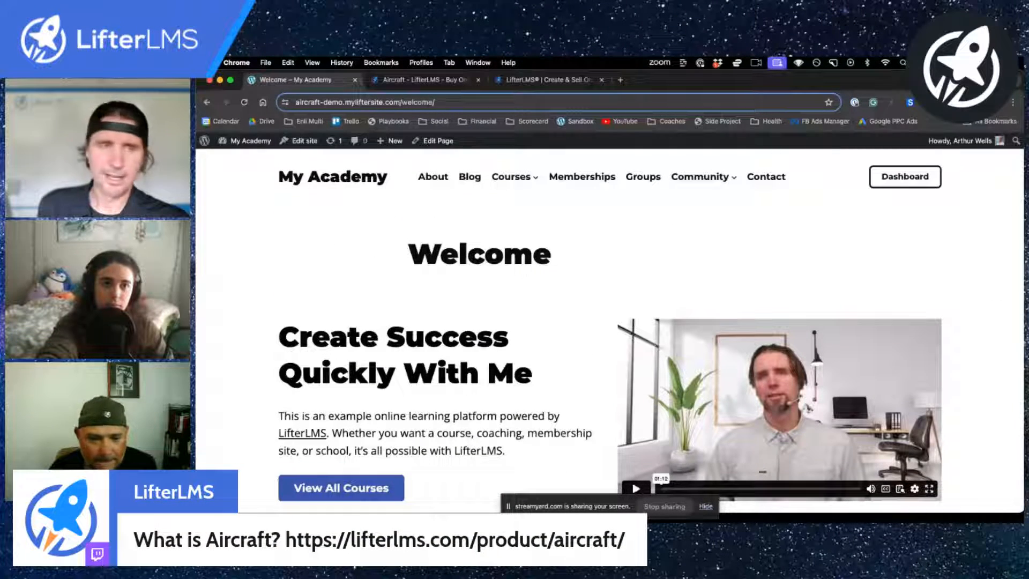
Step: Open a blank new post in the block editor
click(387, 148)
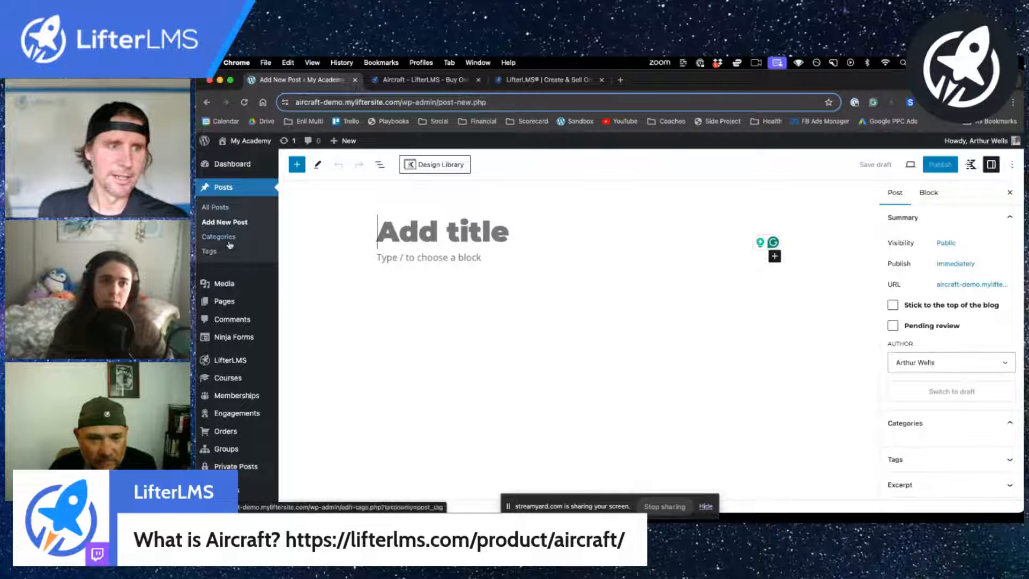
Step: Go to the list of courses and view the live page of the Saving Strategy course
mouse_move(239, 335)
mouse_move(234, 291)
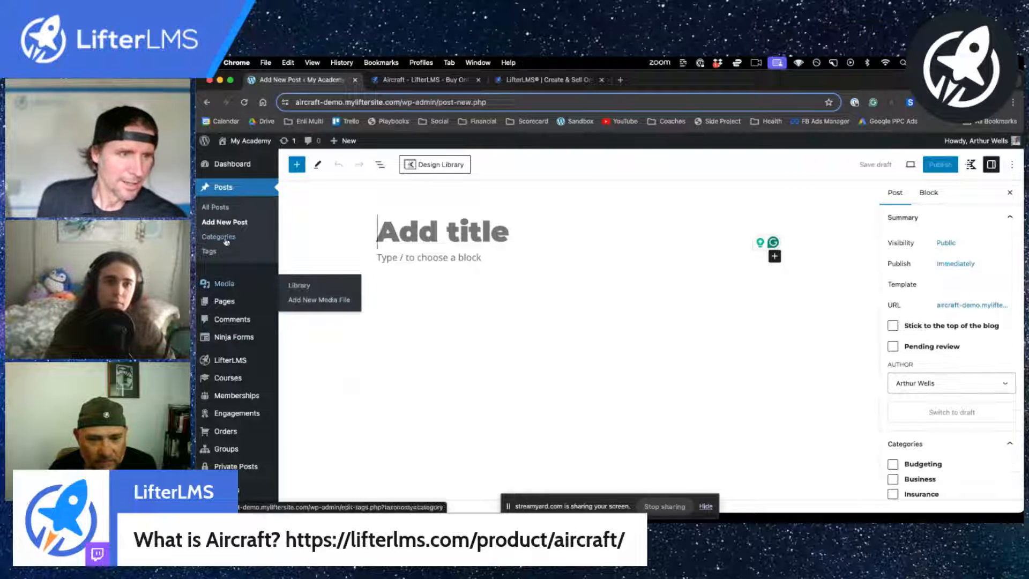
click(242, 379)
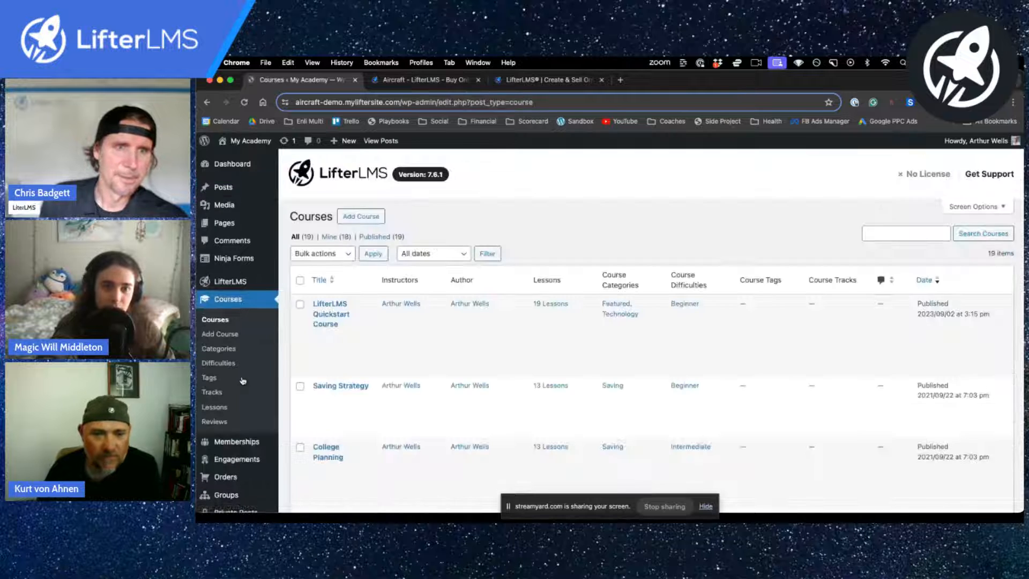
scroll(456, 320, down, 2)
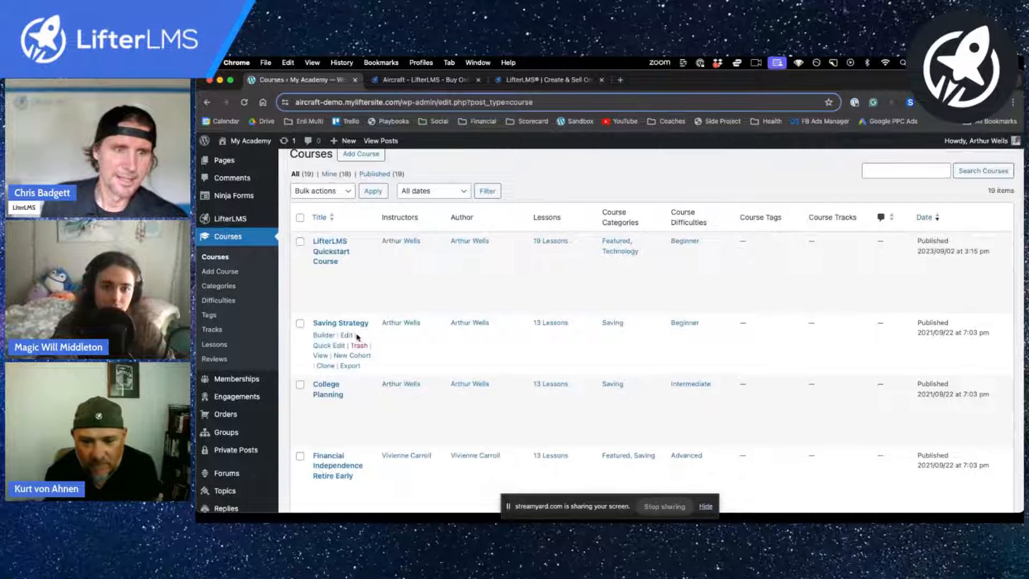
click(321, 356)
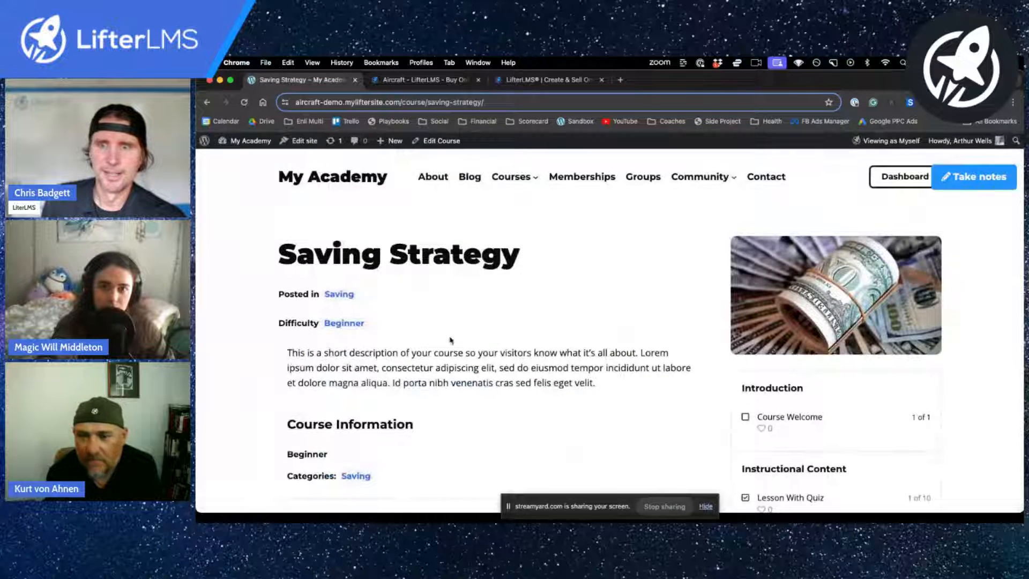
Step: Examine the Saving Strategy course page's description, course information, instructor section, enrollment pricing options and lesson outline
scroll(591, 351, down, 6)
scroll(591, 351, up, 6)
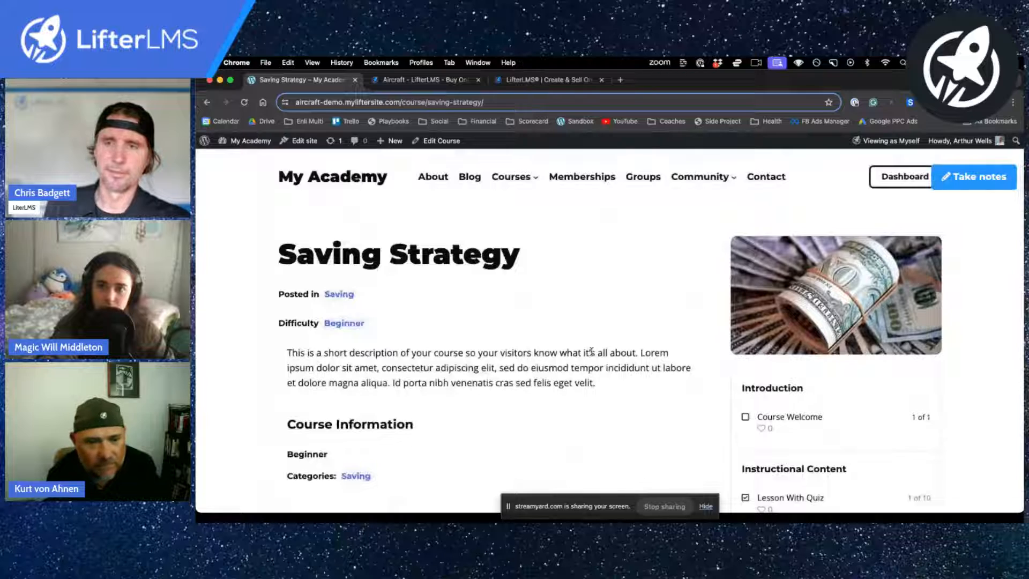
scroll(591, 351, down, 1)
scroll(591, 351, up, 1)
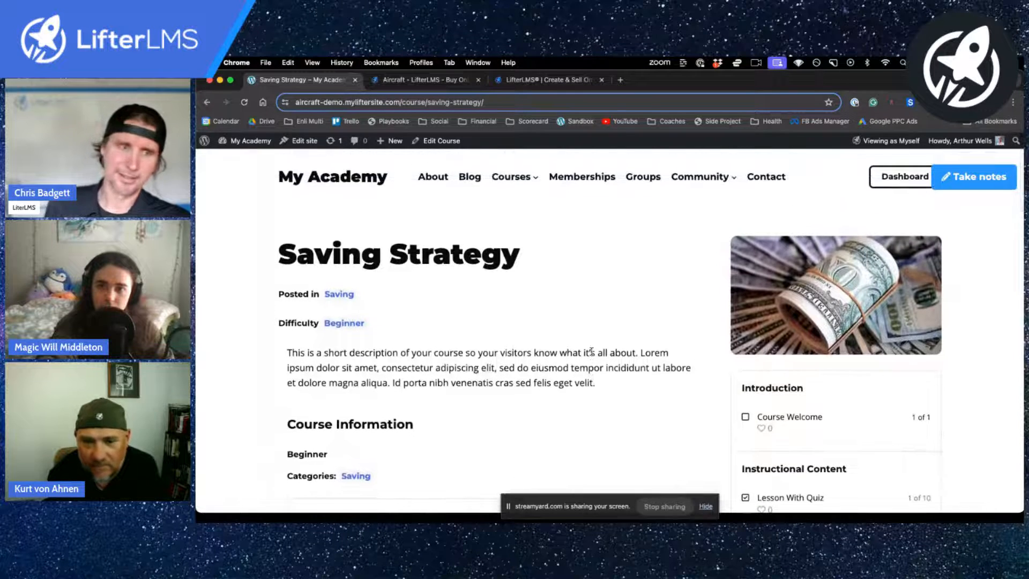
scroll(591, 351, down, 5)
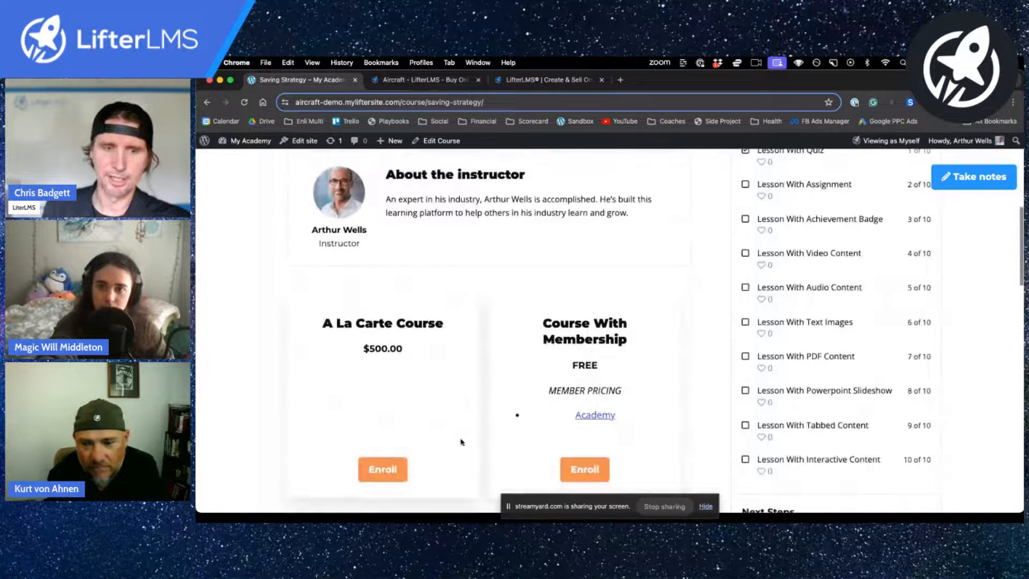
scroll(724, 381, down, 2)
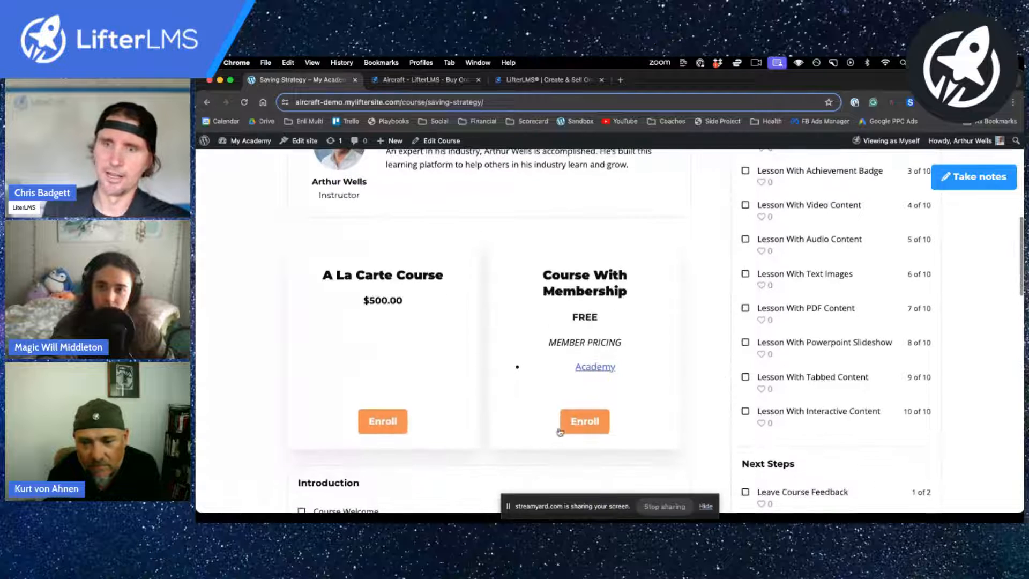
scroll(622, 348, up, 8)
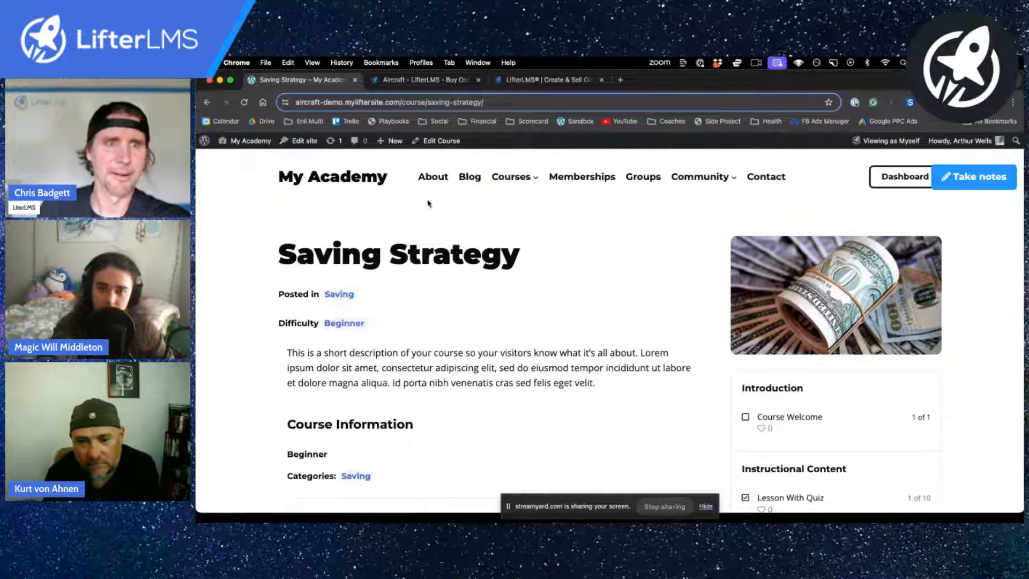
Step: Create a new page titled "Saving Strategy Sales Page"
mouse_move(392, 144)
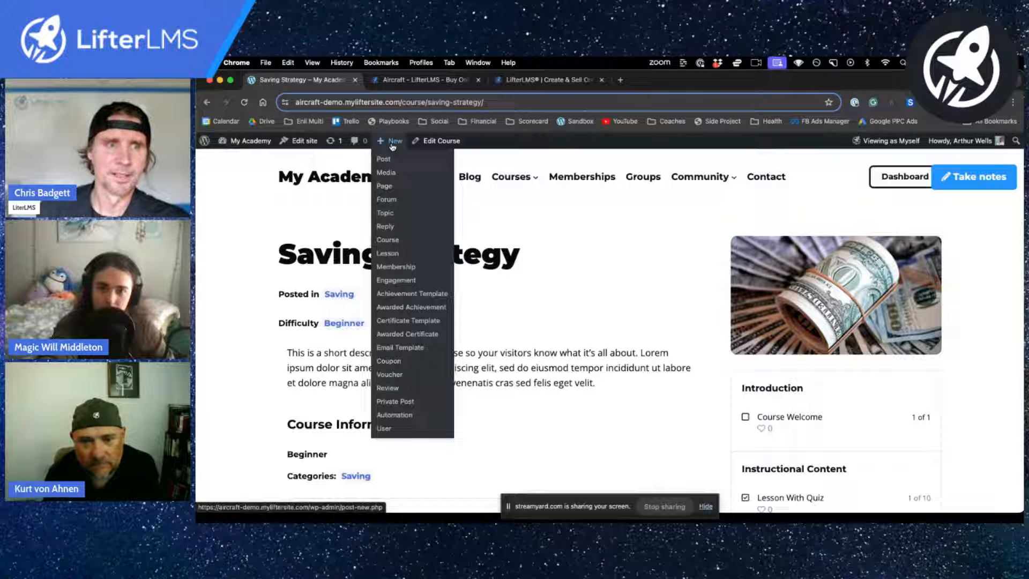
click(389, 187)
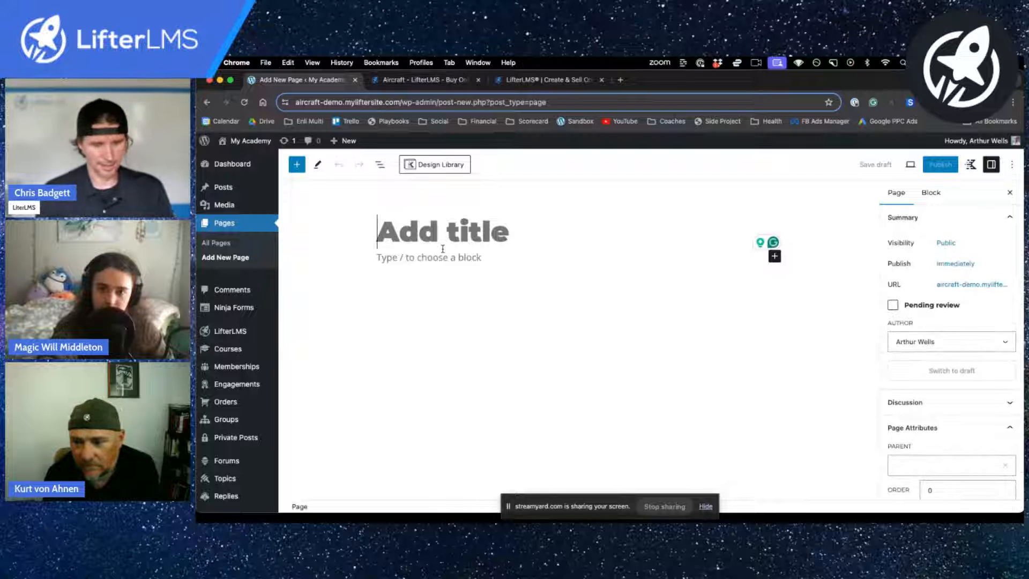
text(Saving)
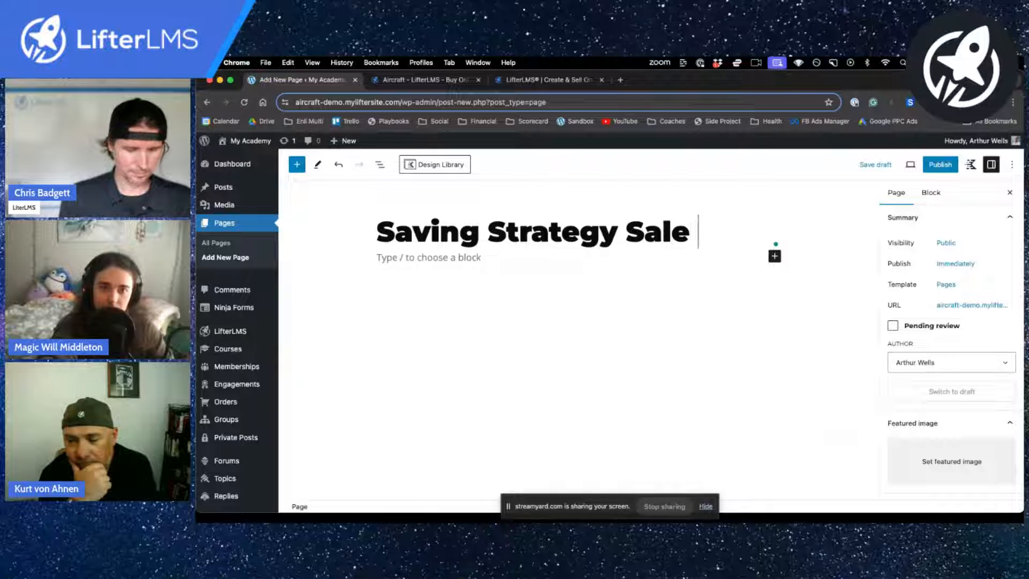
text(Strategy Sales Page)
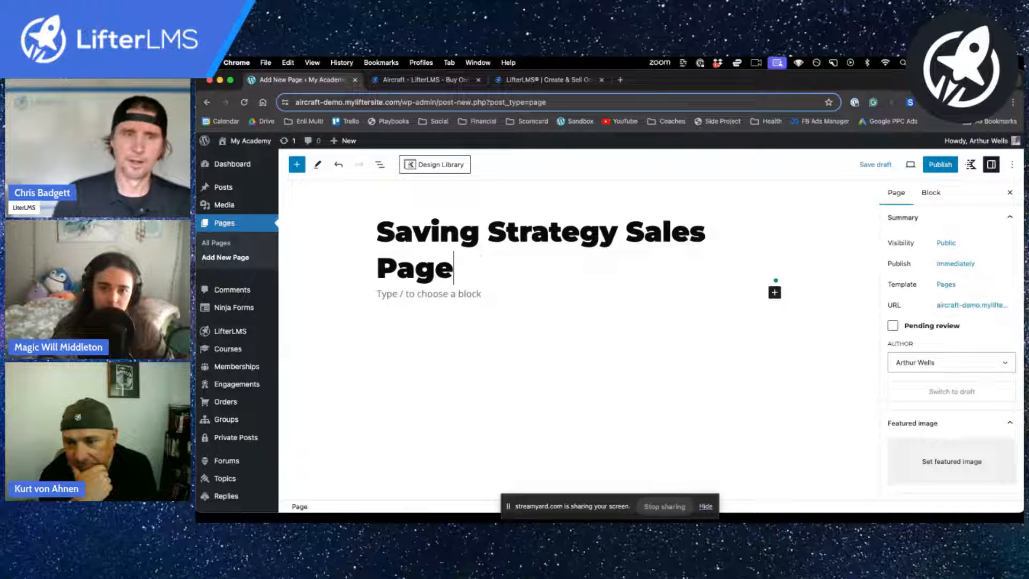
Step: Insert the "Create Success Quickly and Easily" pattern from the Aircraft - Hero category below the page title
click(402, 295)
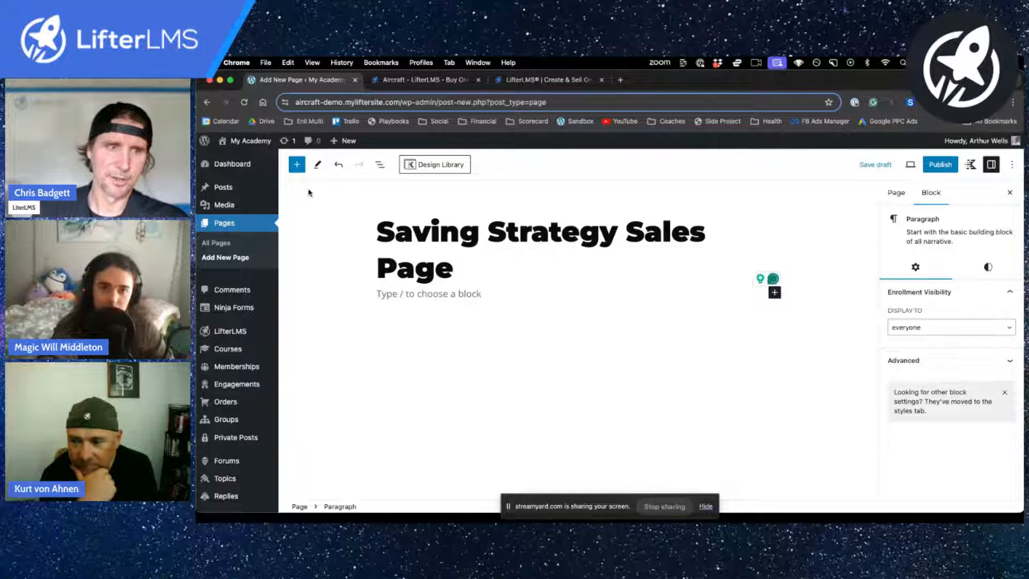
click(296, 165)
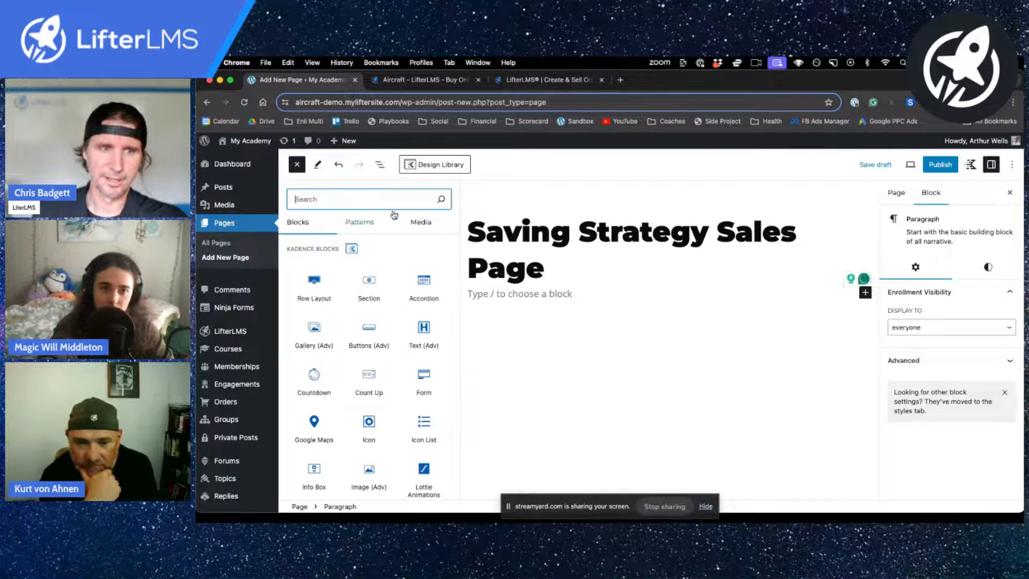
click(371, 229)
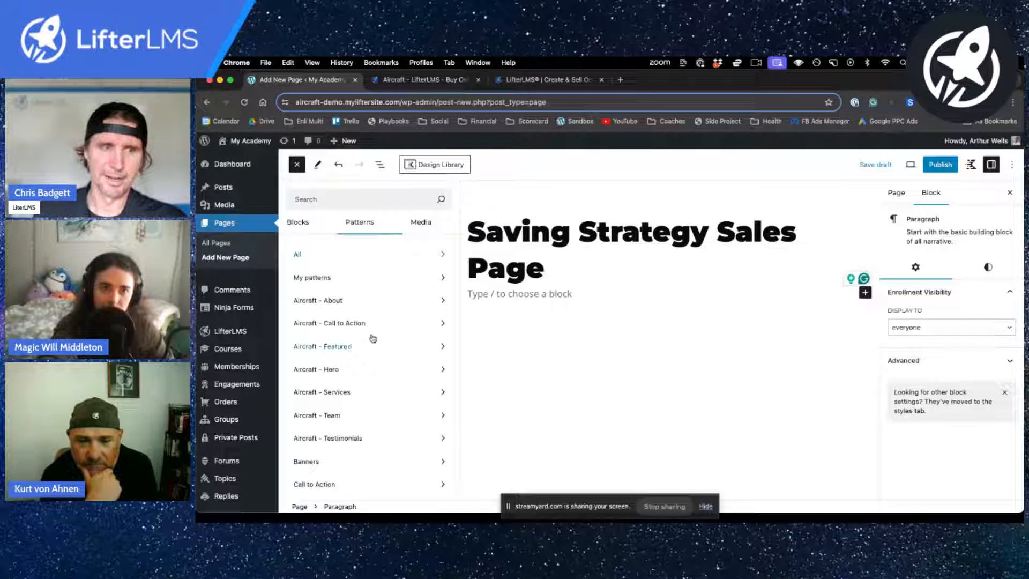
click(365, 324)
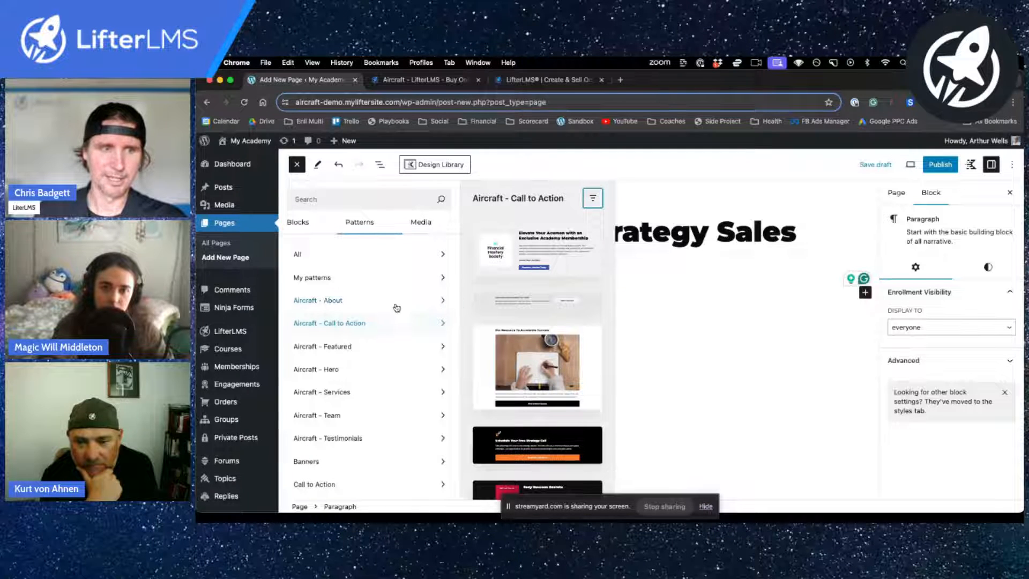
click(376, 370)
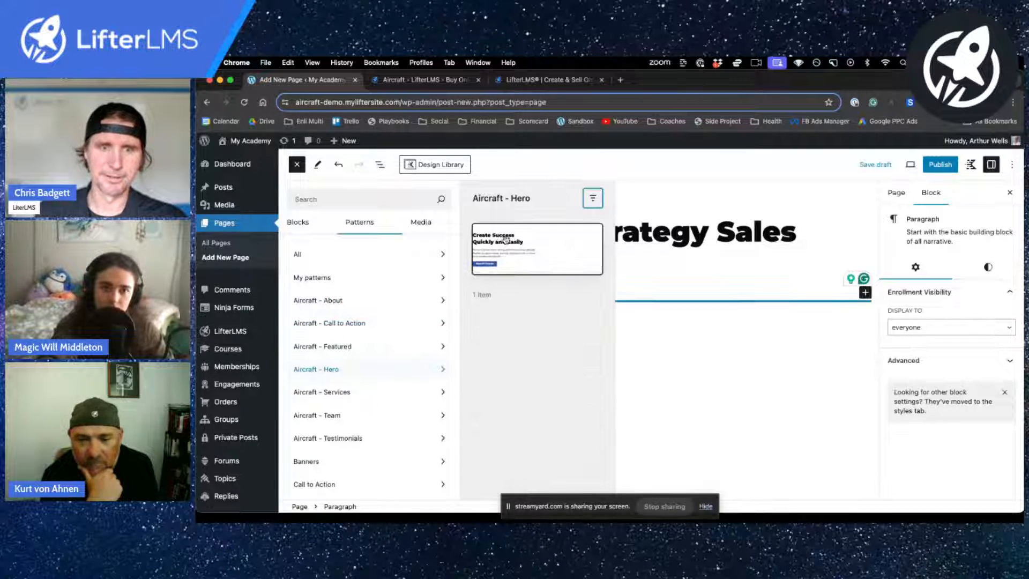
click(513, 252)
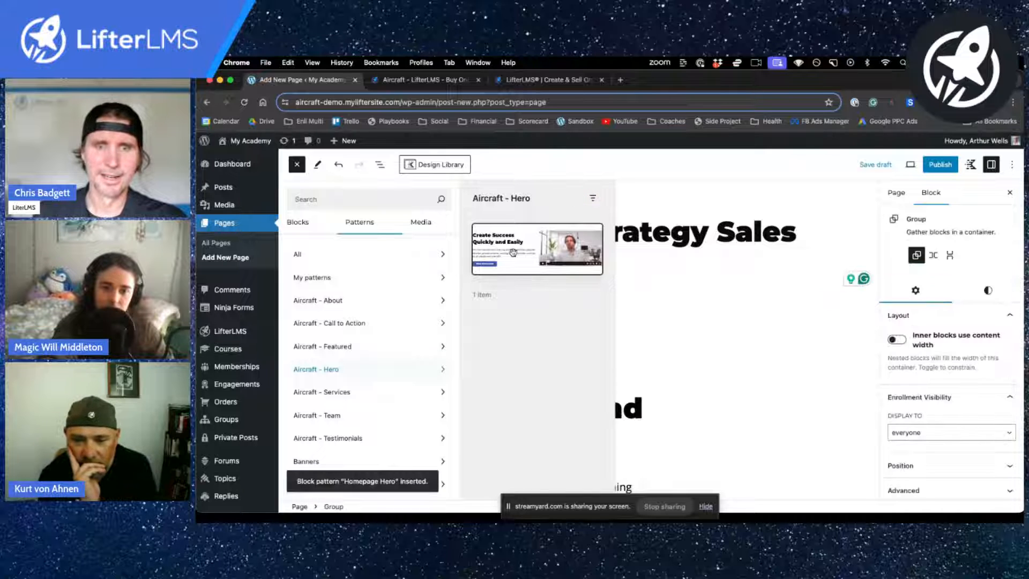
scroll(707, 324, down, 5)
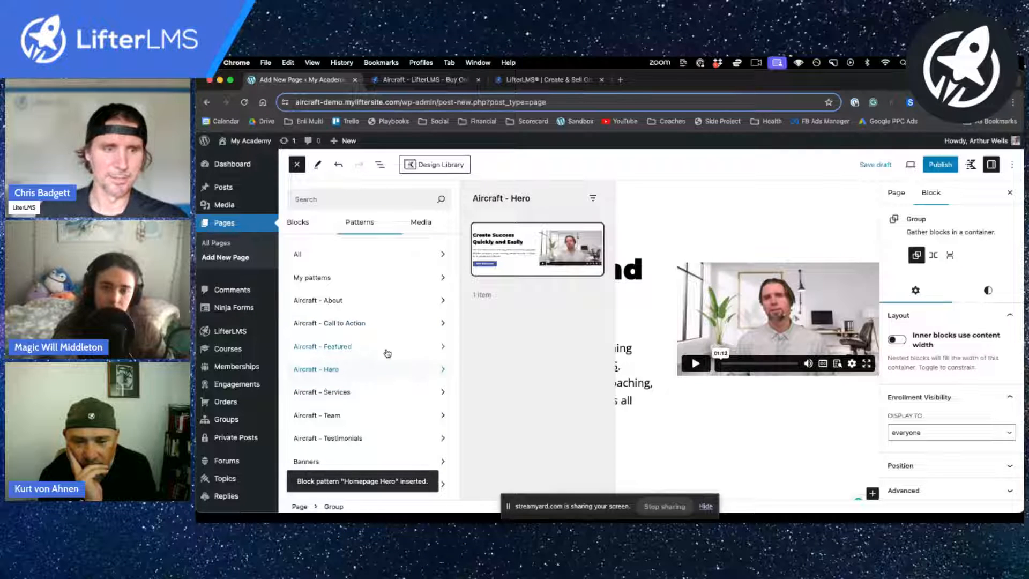
Step: Add the two-testimonial "Praise From Our Students" pattern from Aircraft - Testimonials below the hero
scroll(401, 357, down, 2)
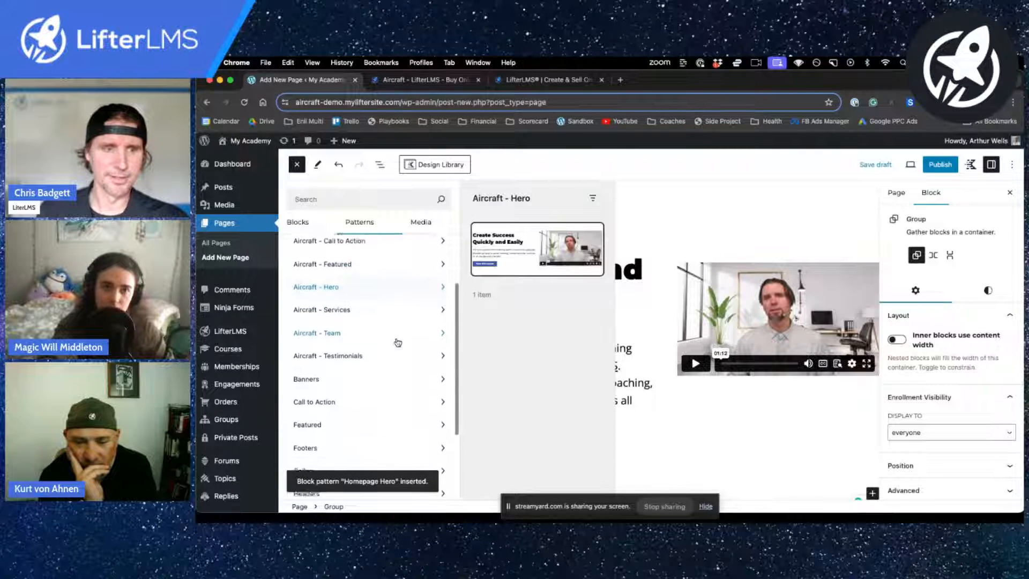
scroll(398, 343, up, 1)
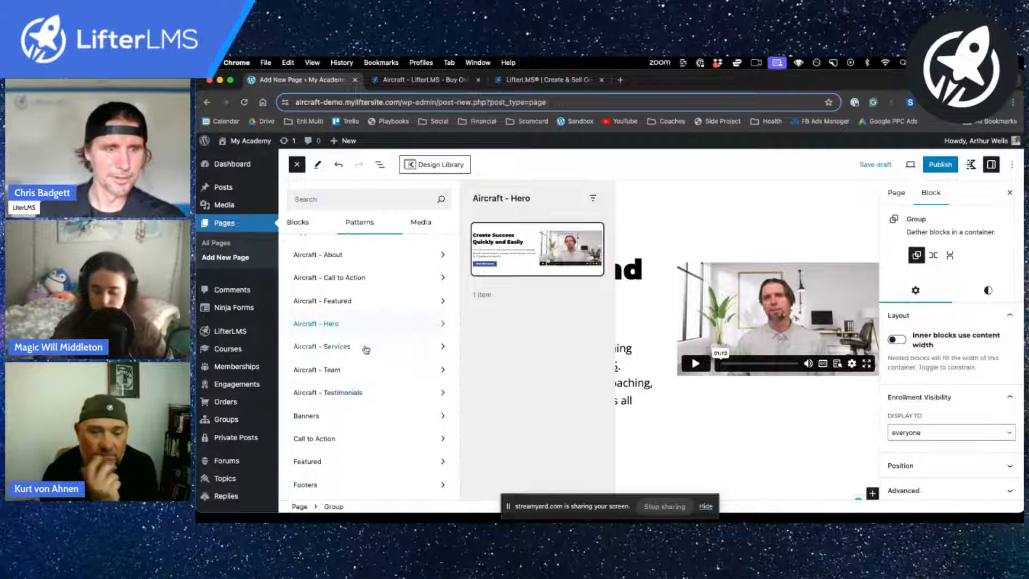
click(358, 393)
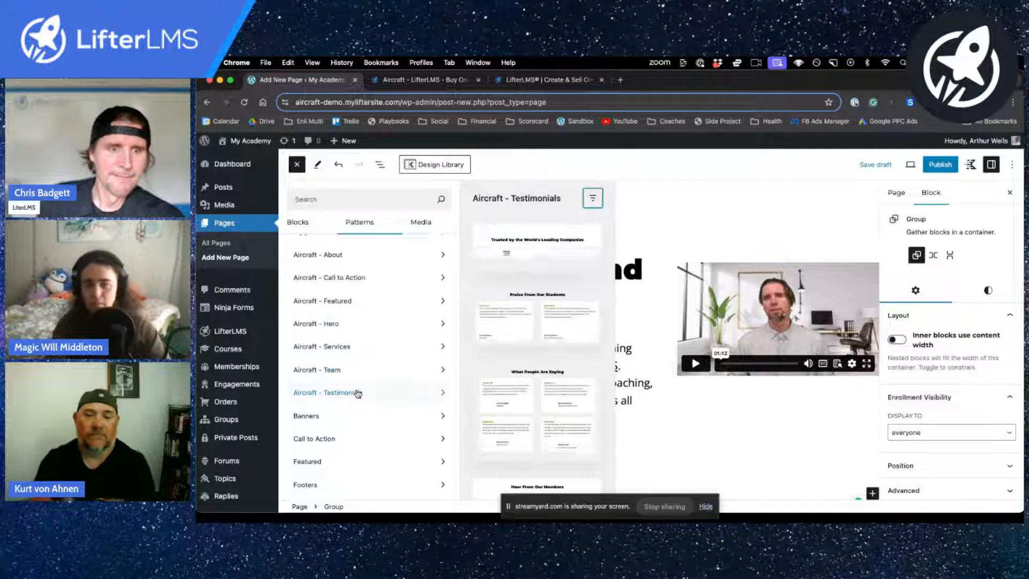
click(529, 320)
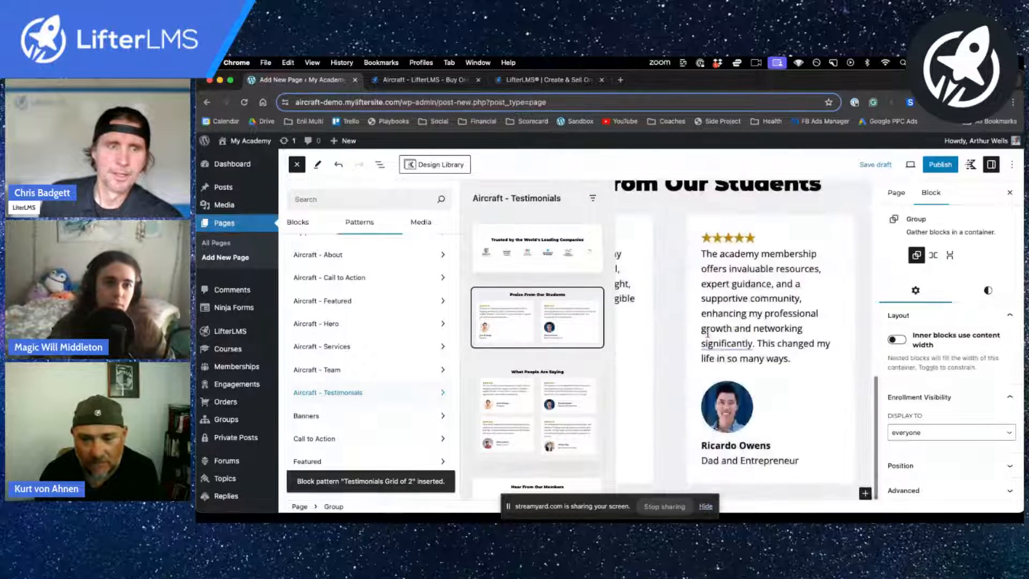
Step: Add the Aircraft call-to-action pattern "Enroll in the Program Today to Ignite Your Results in 30 Days" and the "Hear From Our Members" testimonial pattern
click(345, 278)
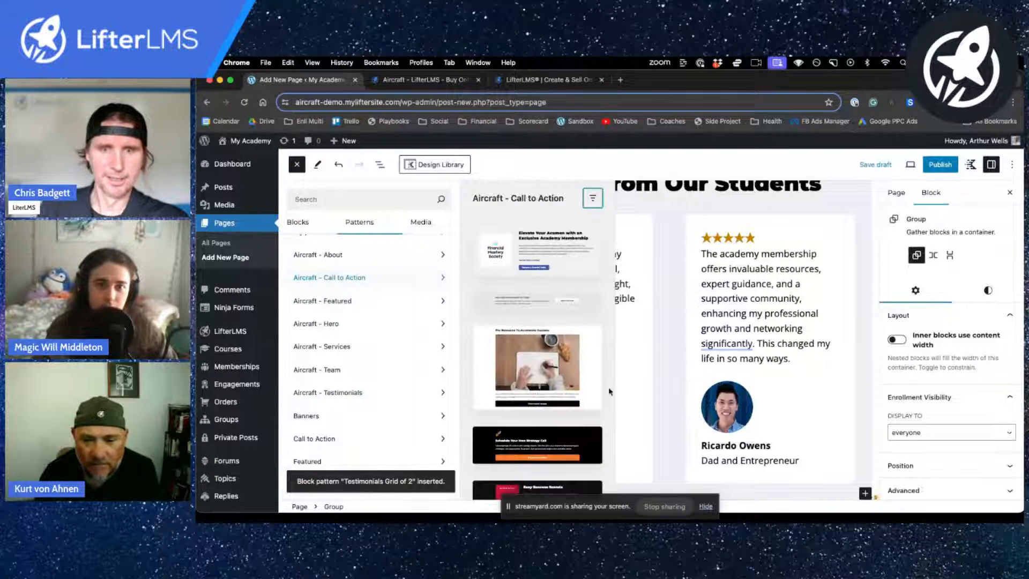
scroll(590, 376, down, 4)
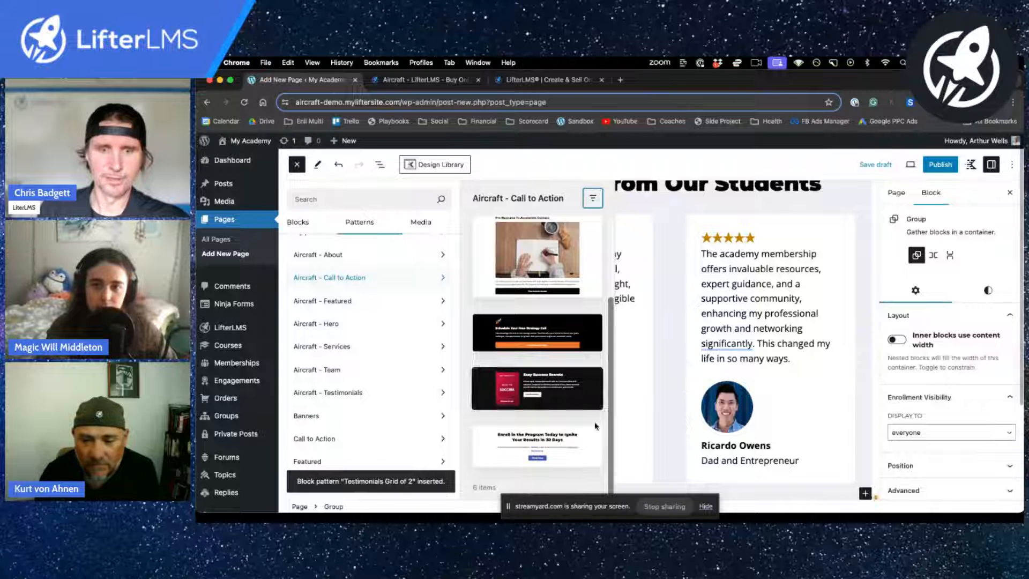
click(539, 449)
scroll(726, 369, down, 4)
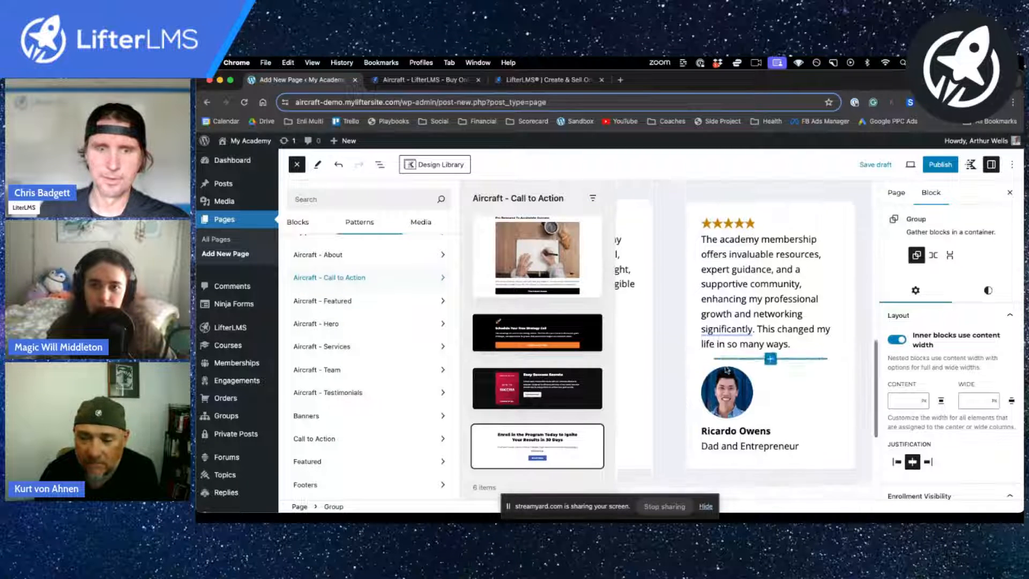
click(381, 392)
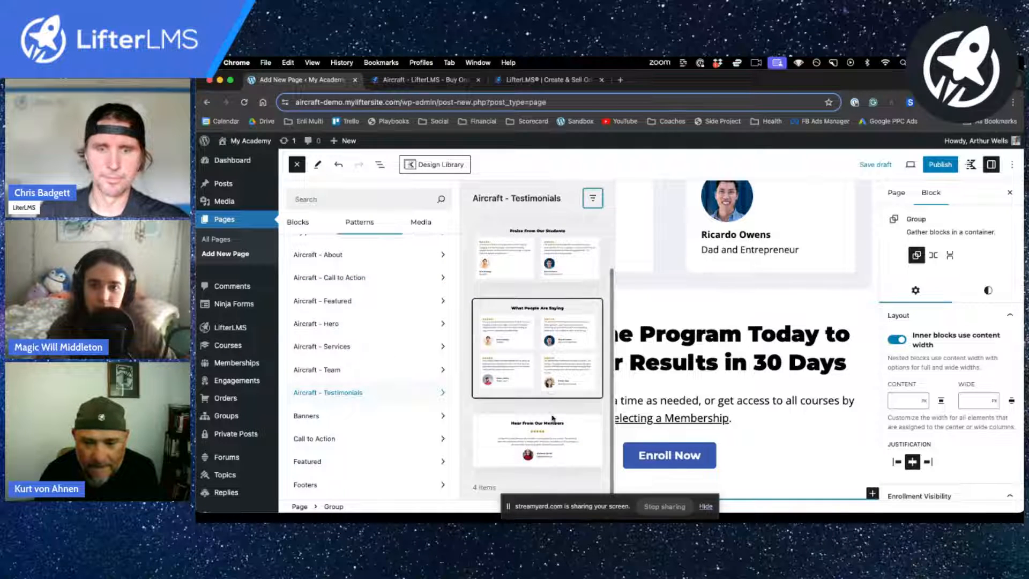
click(552, 423)
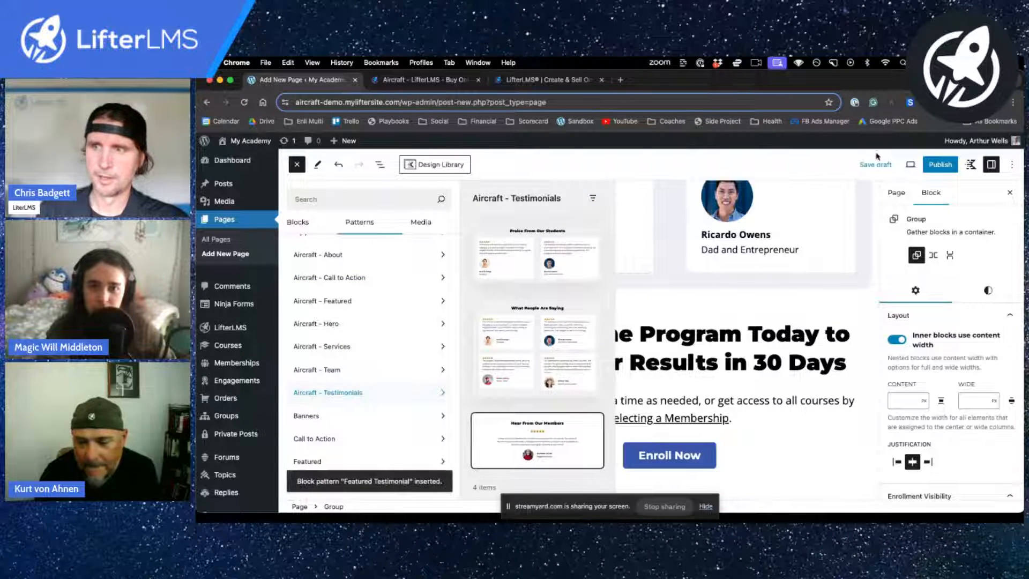
Step: Publish the sales page and open its live version in a separate browser tab
click(941, 165)
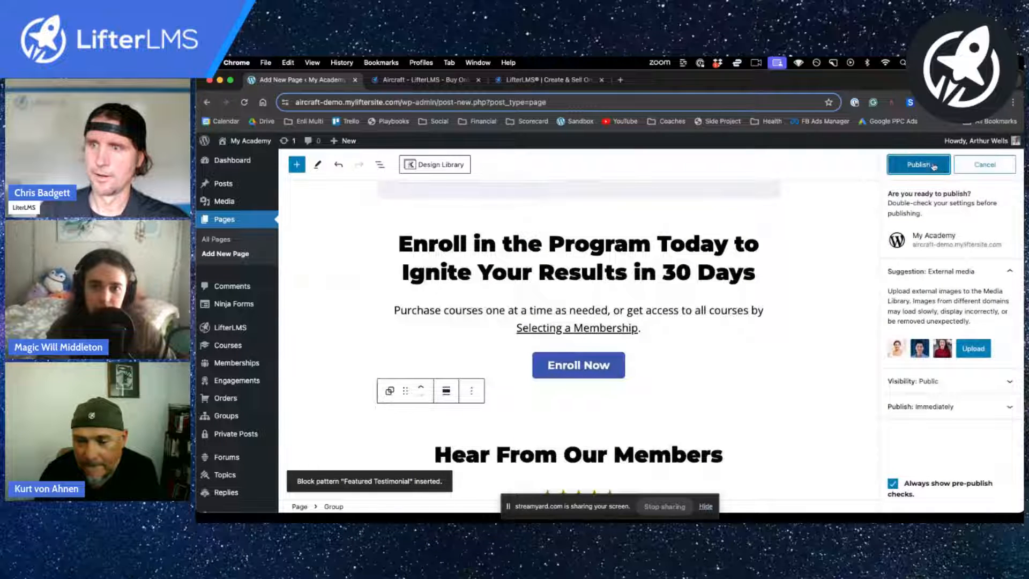
click(934, 166)
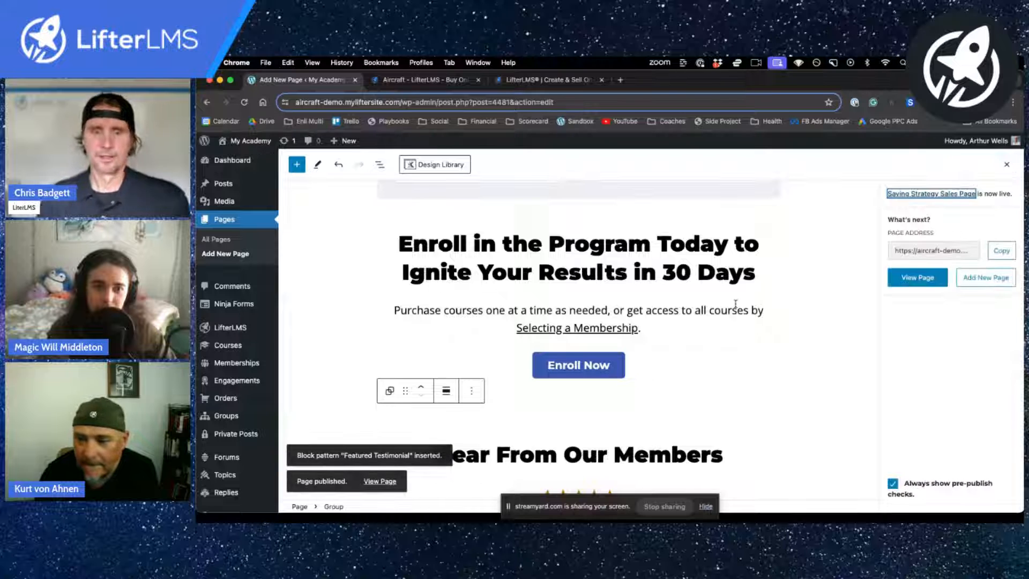
super+click(373, 482)
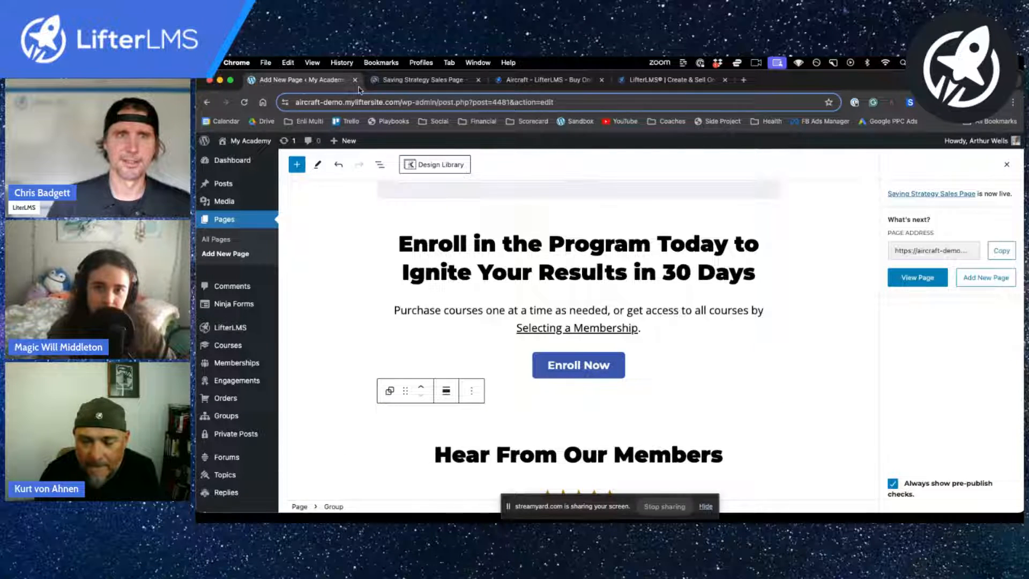
click(405, 79)
Step: Examine the live sales page's hero, student praise, enrollment call to action and member testimonial sections
scroll(583, 238, down, 3)
scroll(584, 238, down, 6)
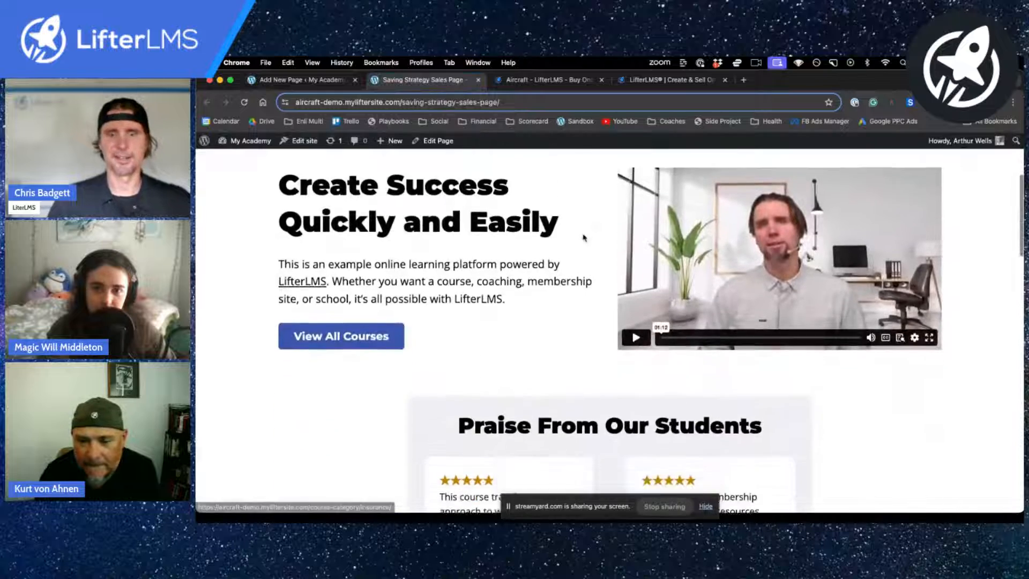
scroll(583, 237, up, 5)
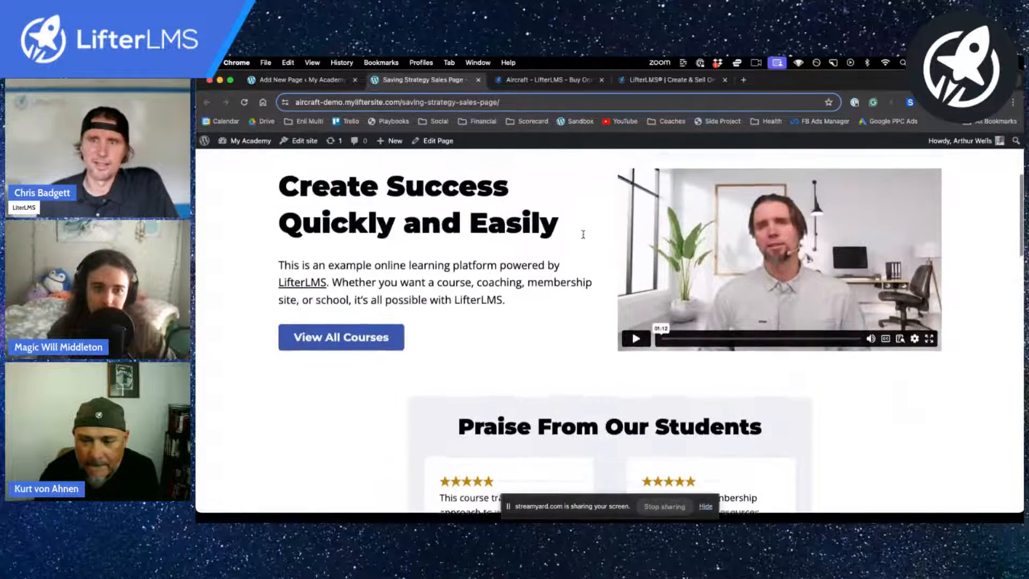
scroll(583, 236, down, 10)
scroll(583, 234, down, 6)
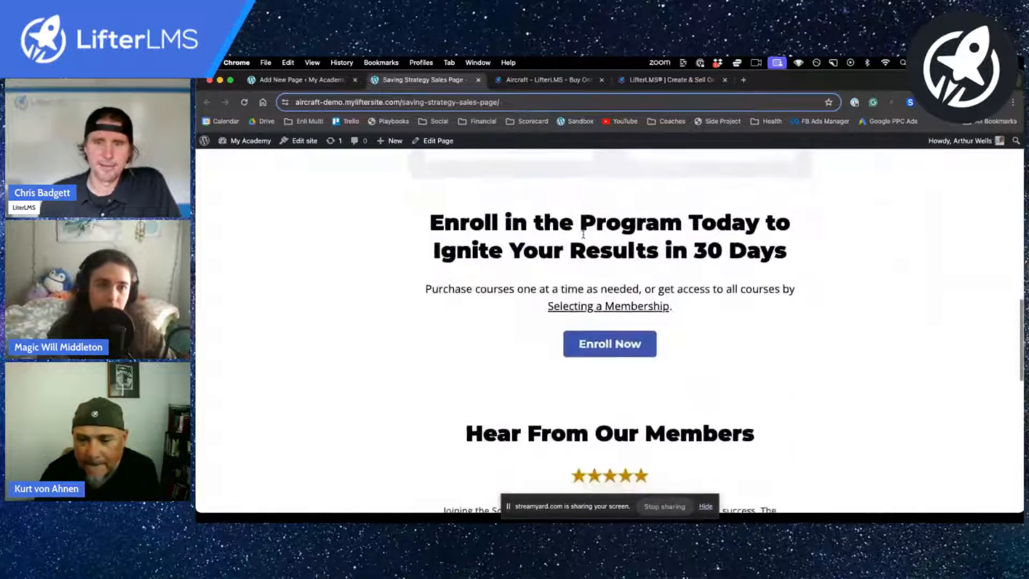
Step: Review the live sales page from its header and hero through the testimonials and enrollment call to action to the closing footer section
scroll(583, 235, up, 4)
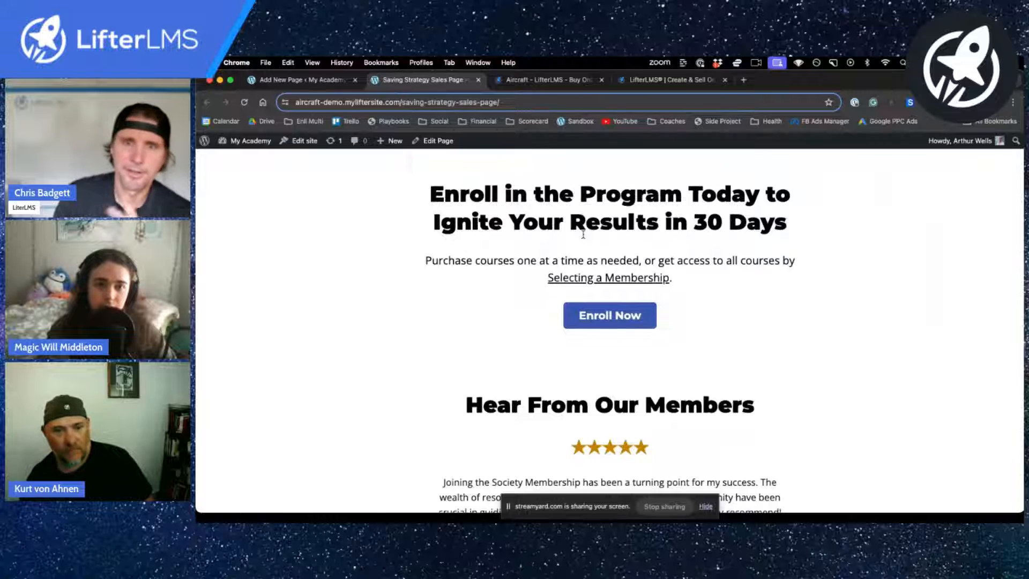
scroll(583, 234, up, 10)
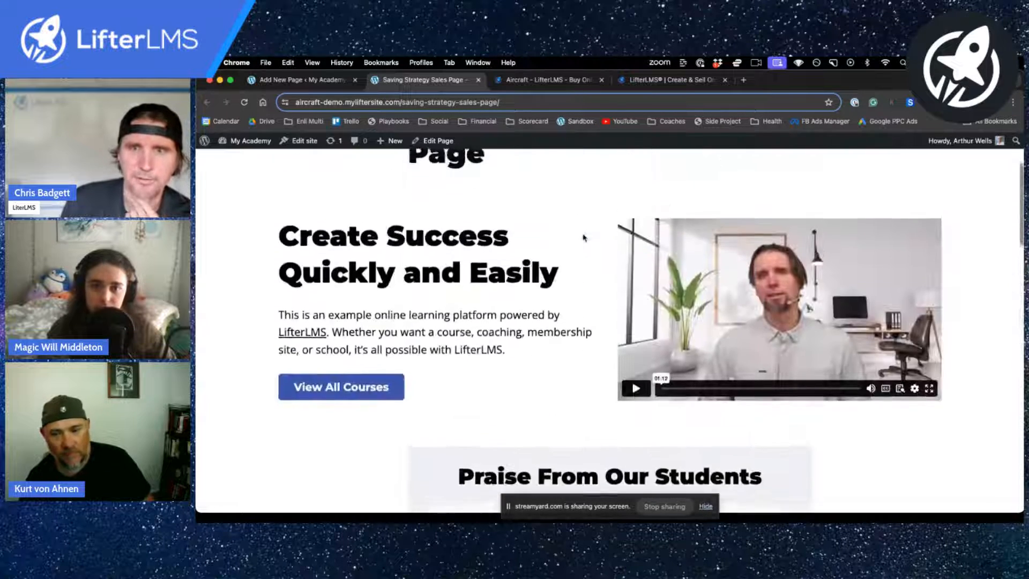
scroll(585, 238, up, 3)
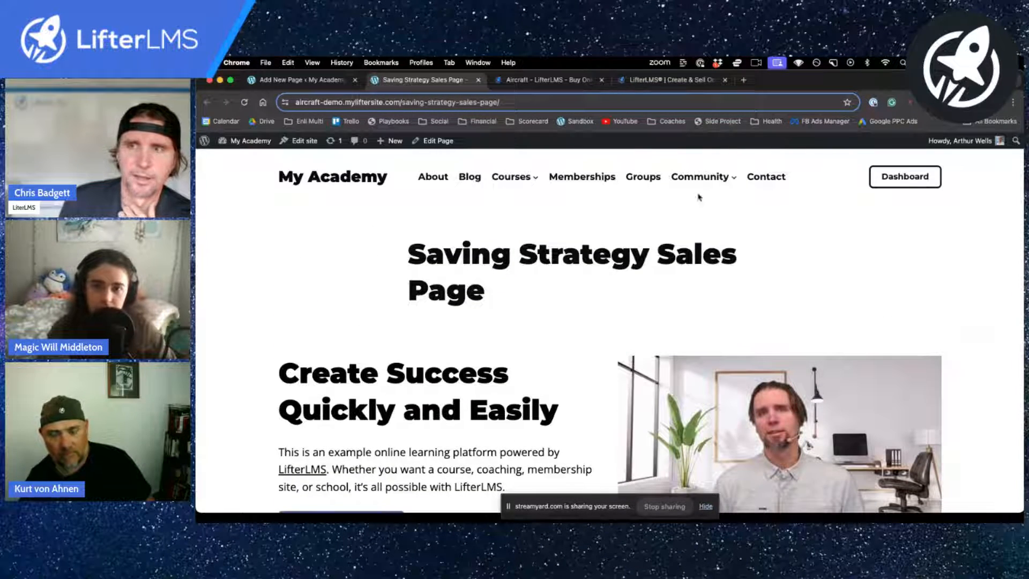
scroll(834, 366, down, 10)
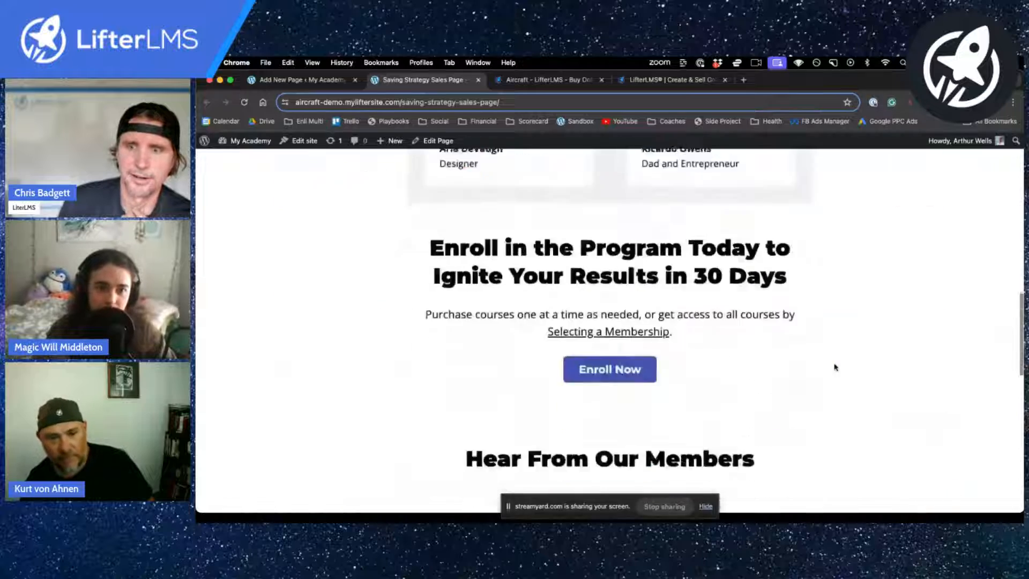
scroll(833, 364, up, 10)
scroll(559, 366, down, 15)
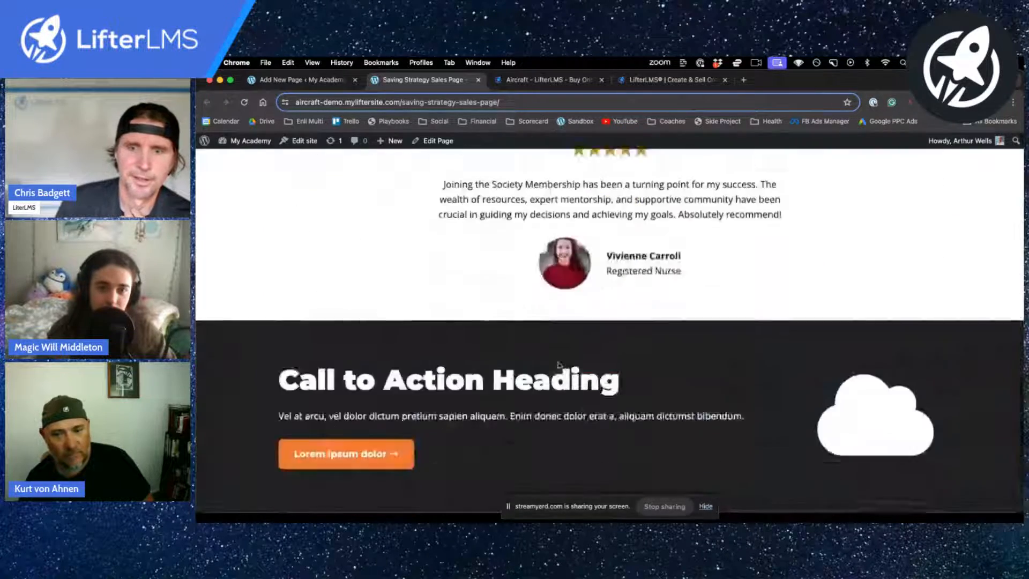
scroll(563, 349, up, 6)
scroll(563, 340, up, 10)
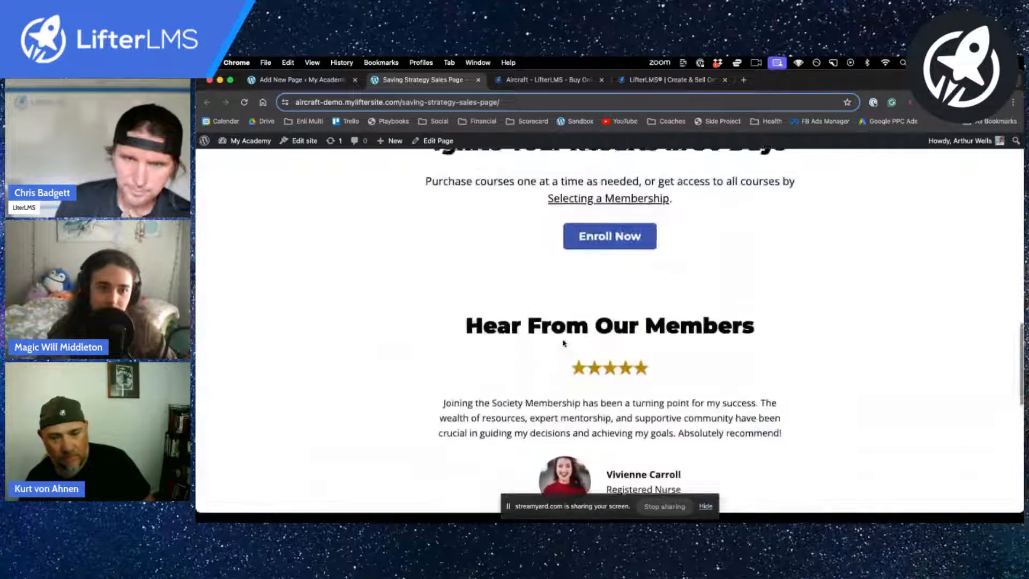
scroll(563, 340, down, 1)
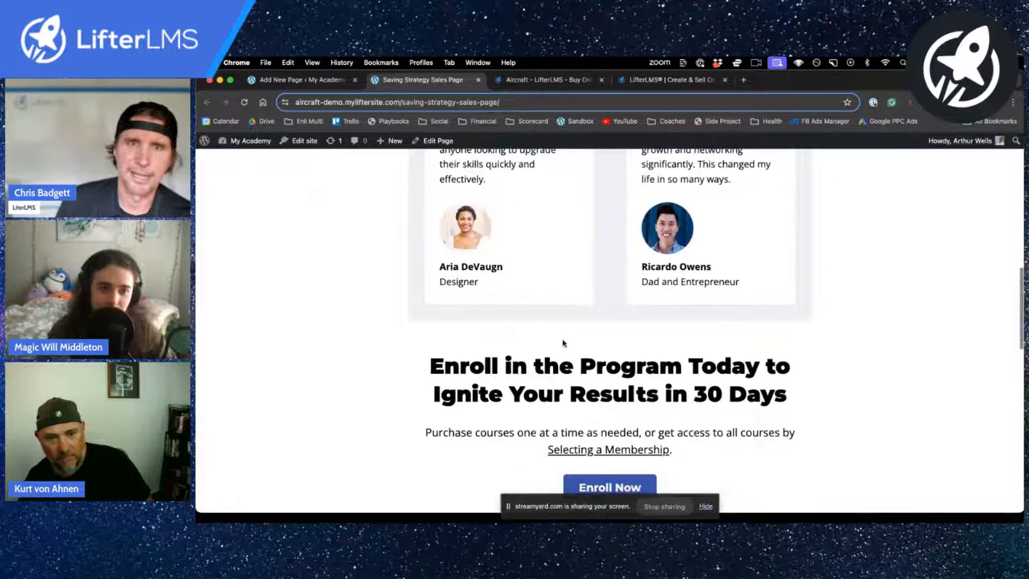
scroll(563, 343, up, 12)
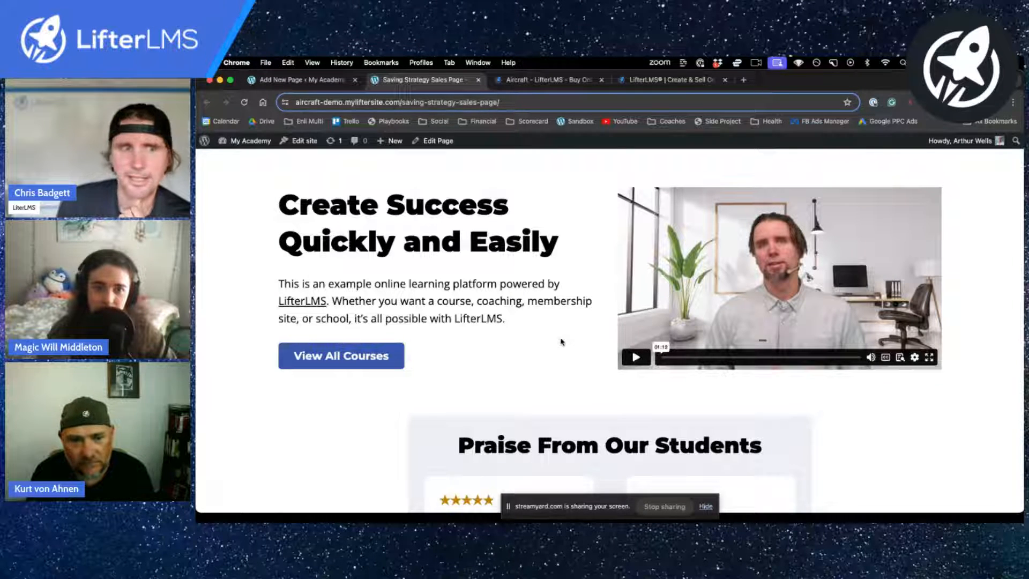
scroll(614, 189, down, 15)
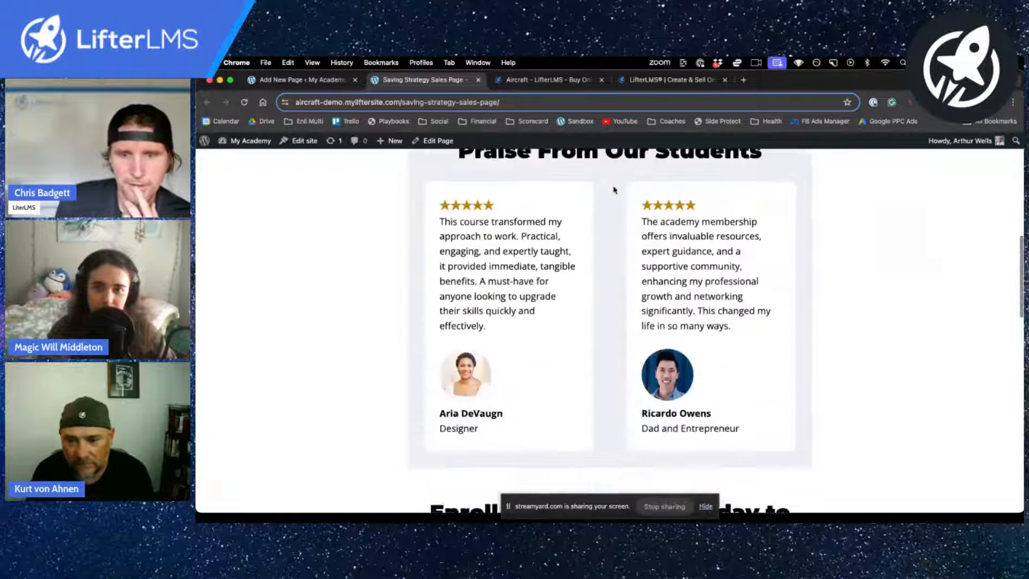
scroll(615, 186, up, 5)
scroll(614, 188, up, 6)
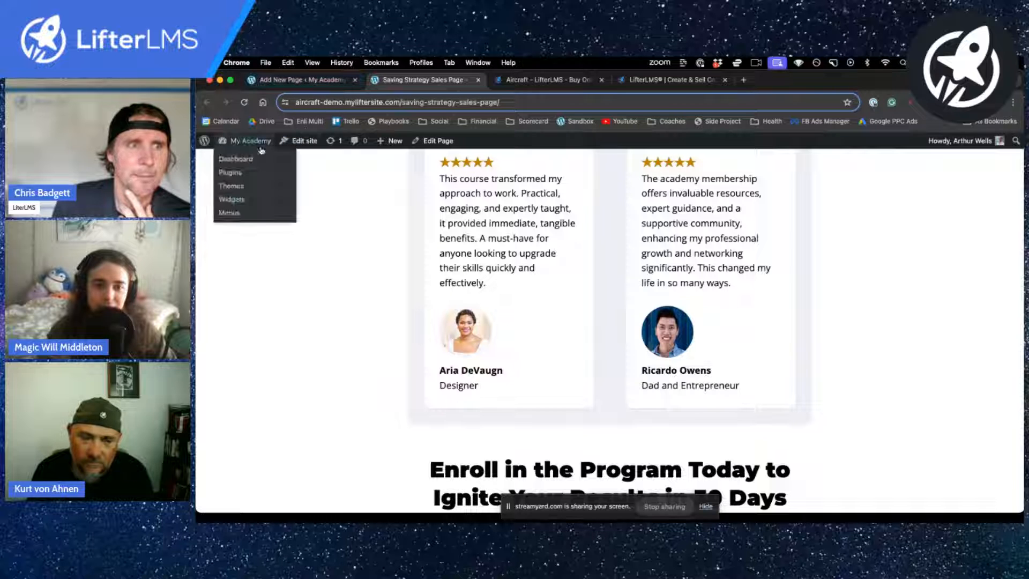
Step: Open the Saving Strategy course for editing from the site's admin dashboard and go to its course options
click(257, 160)
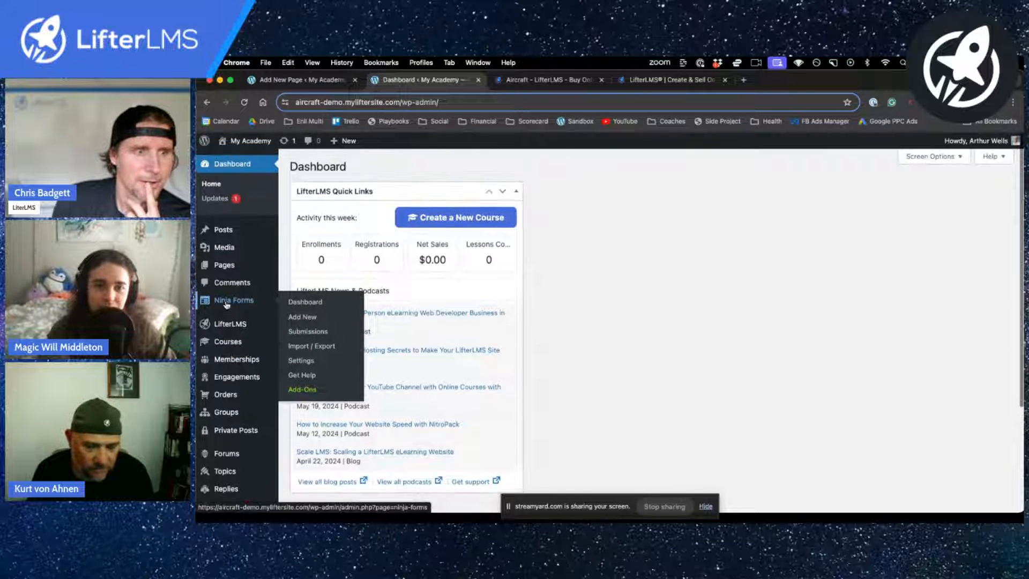
click(234, 345)
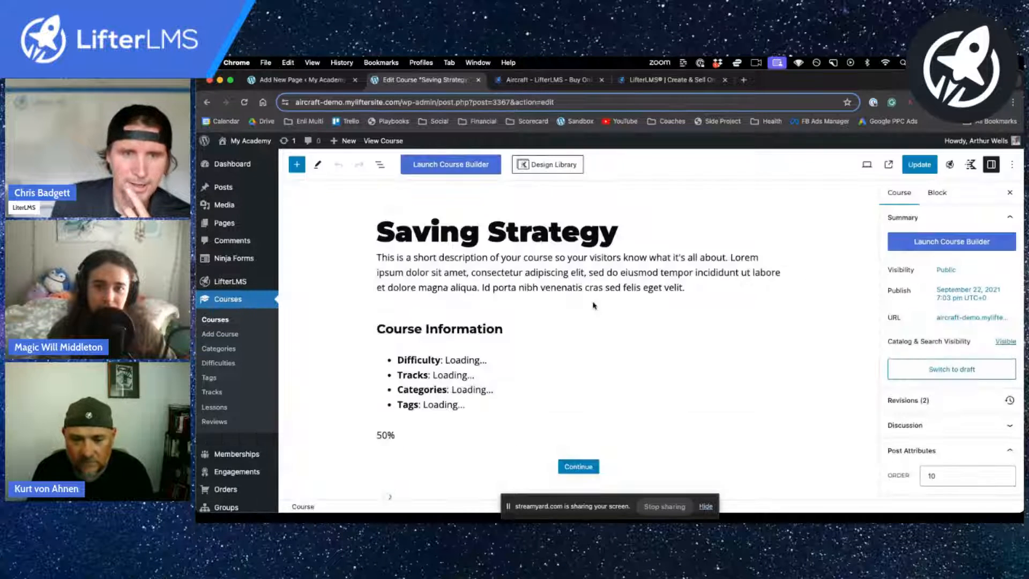
scroll(593, 305, down, 4)
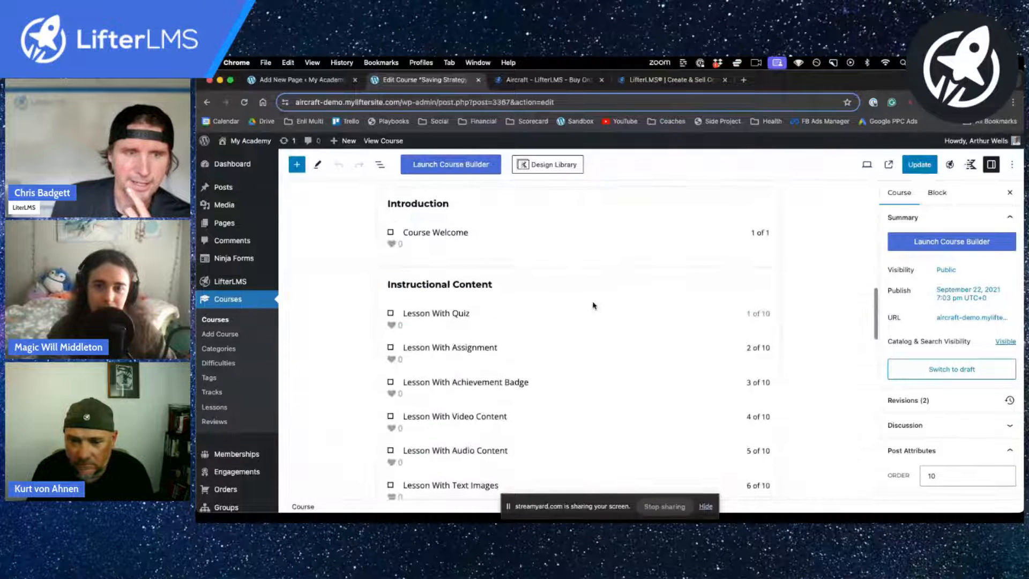
scroll(592, 306, down, 10)
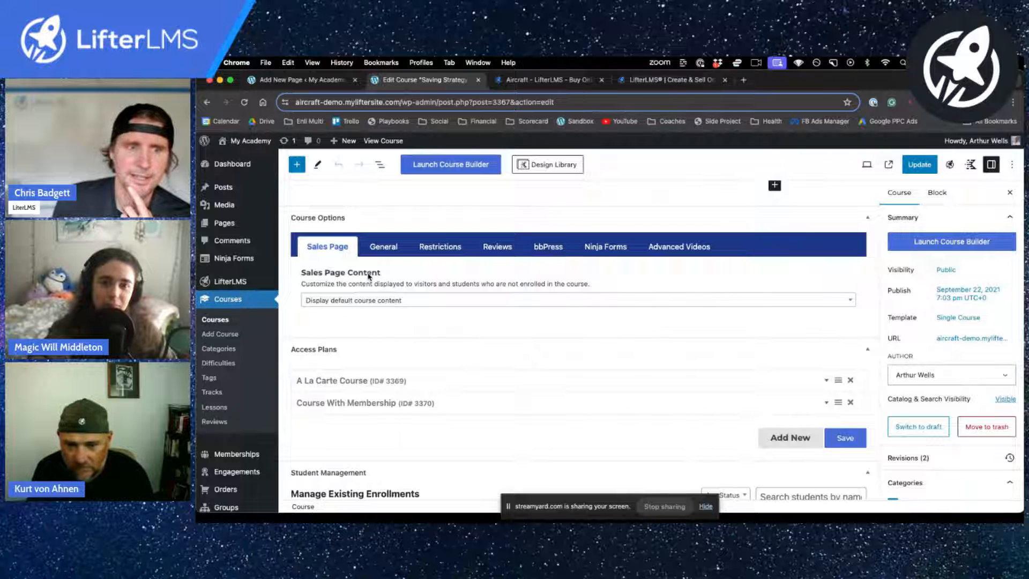
Step: Set the course's sales page content to Redirect to WordPress Page and select Saving Strategy Sales Page as the target
click(418, 301)
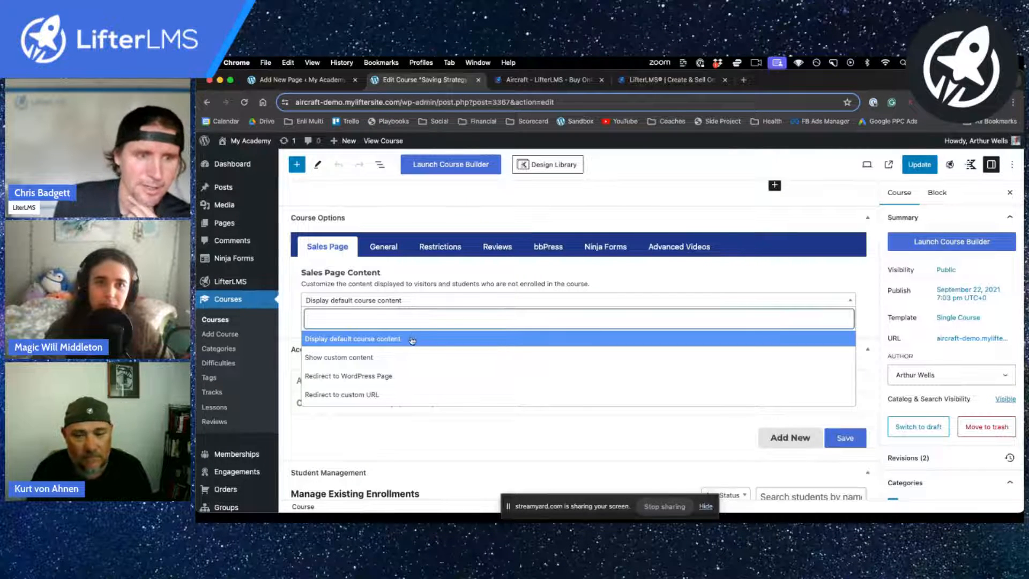
click(394, 376)
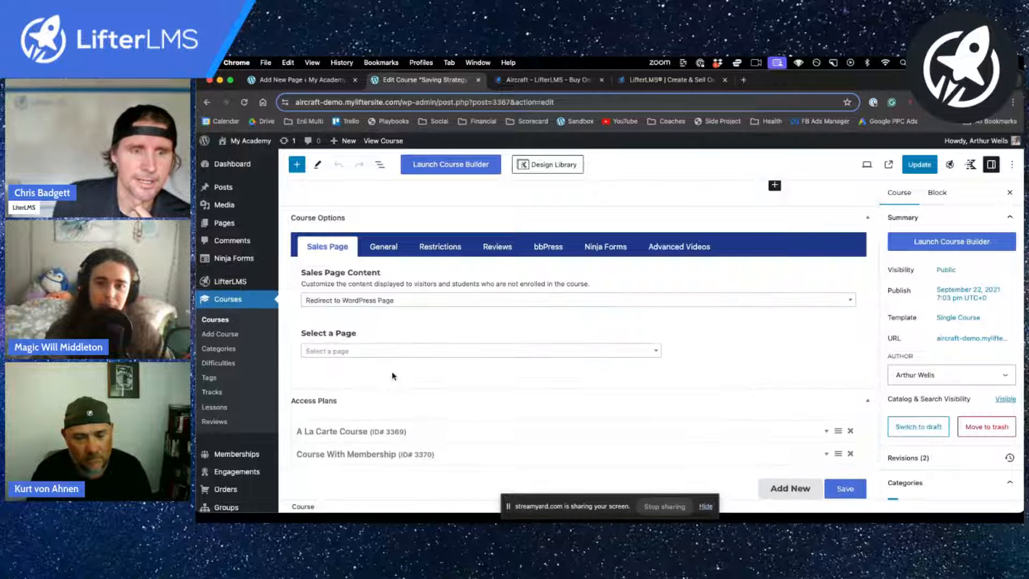
click(353, 352)
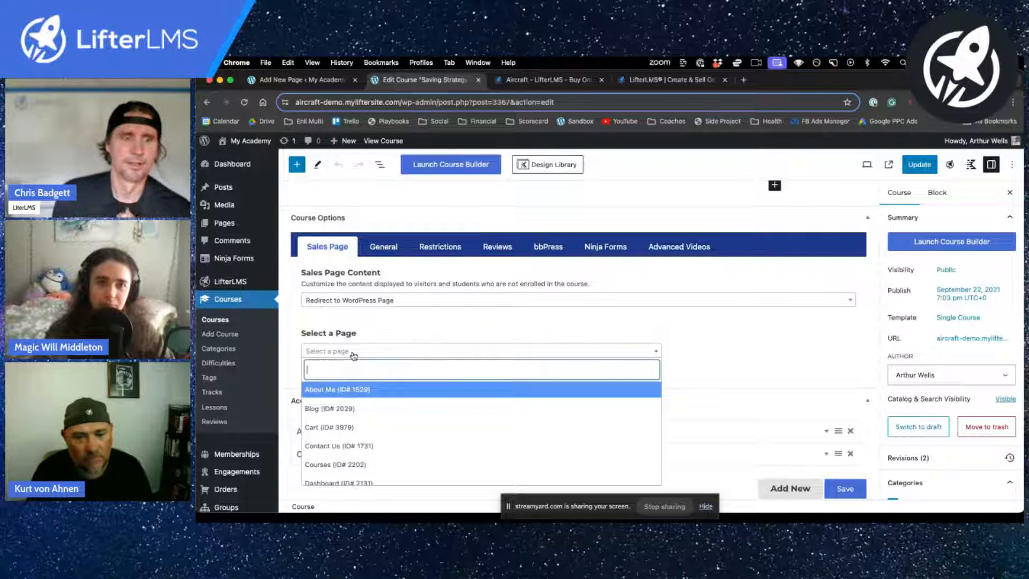
scroll(375, 416, down, 8)
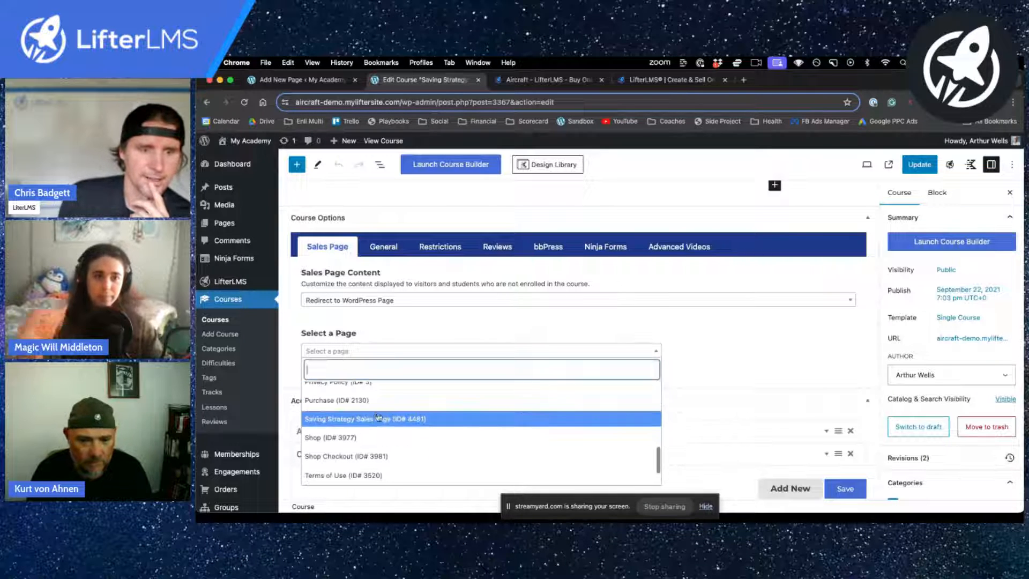
click(378, 418)
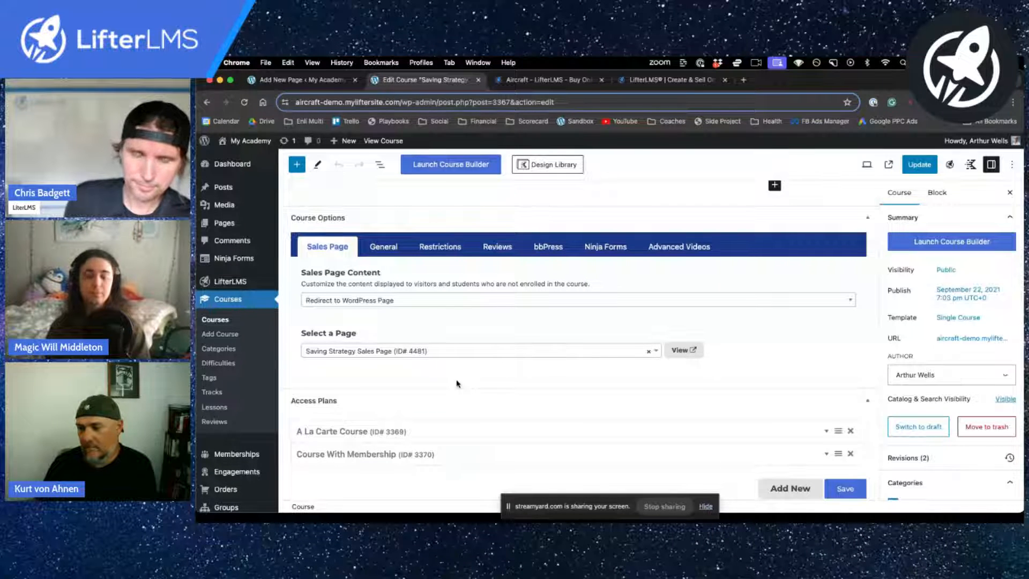
Step: Expand the A La Carte Course access plan, open its purchase link and copy the checkout page's URL
scroll(457, 384, down, 1)
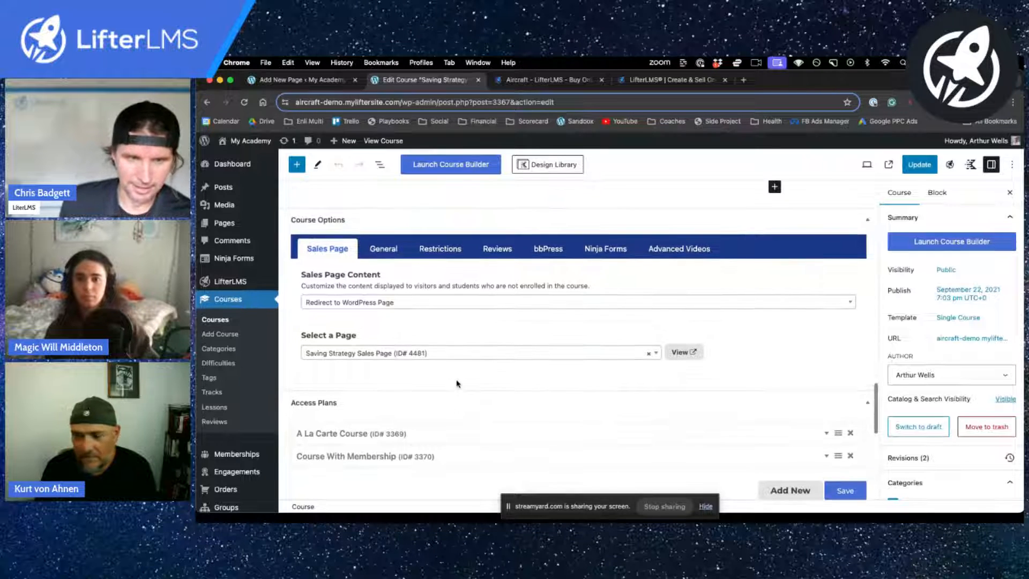
scroll(455, 378, down, 5)
scroll(456, 378, up, 5)
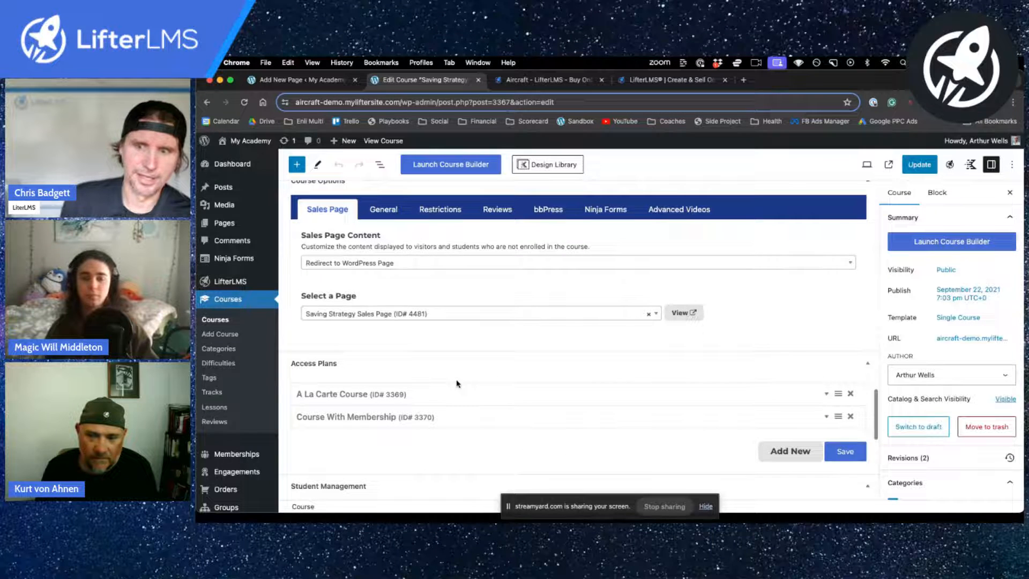
click(827, 395)
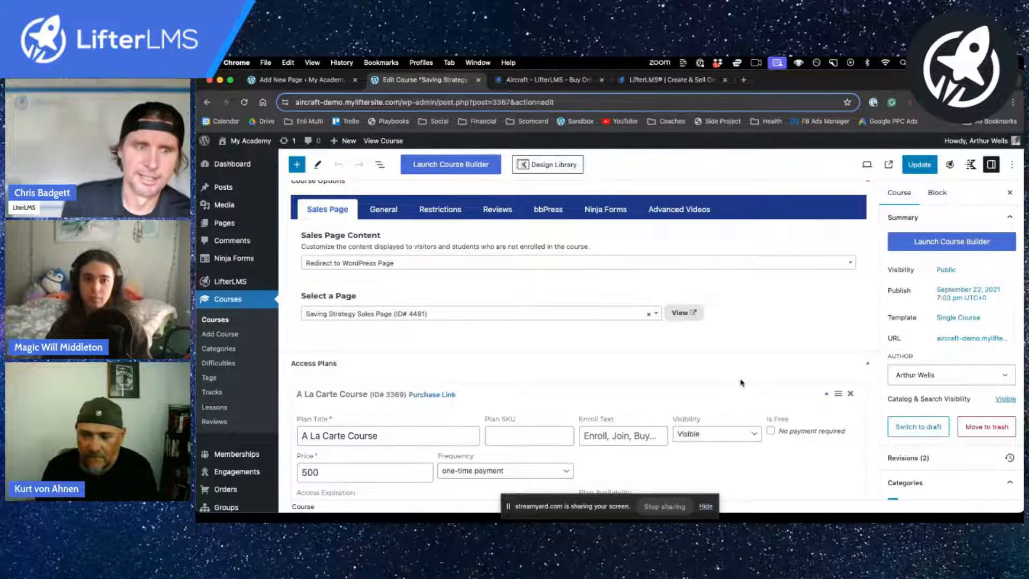
scroll(741, 383, down, 3)
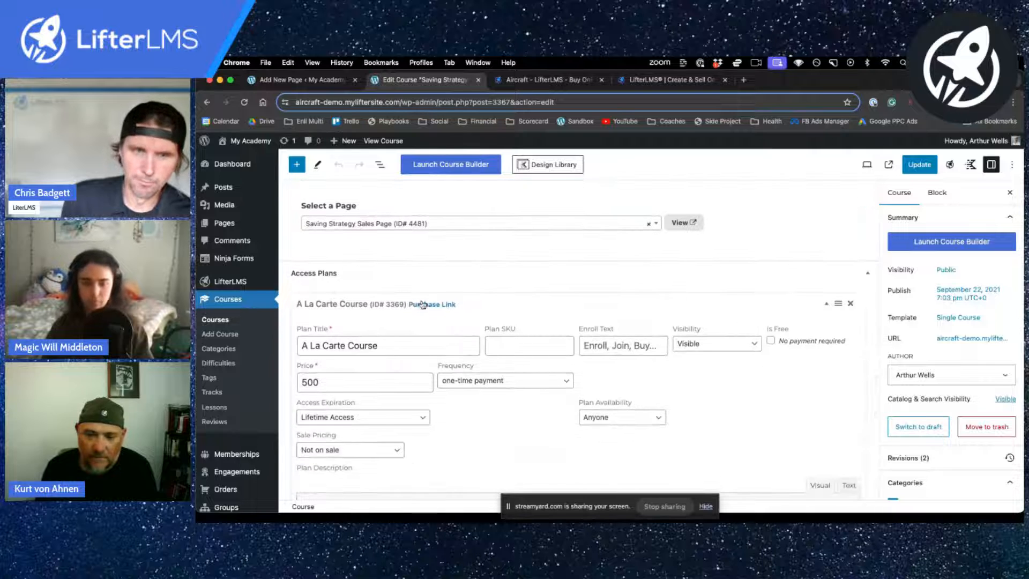
click(423, 304)
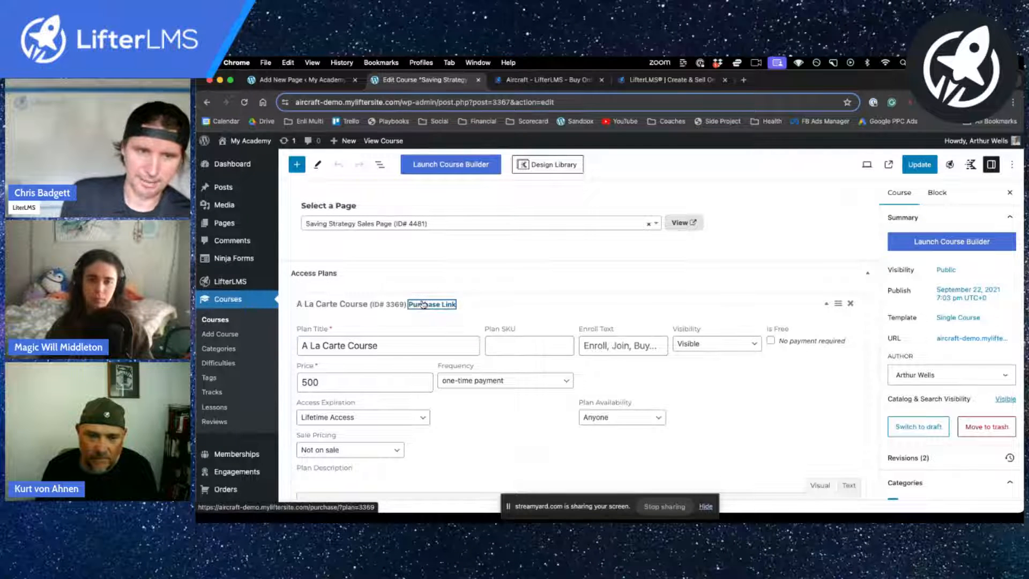
click(423, 304)
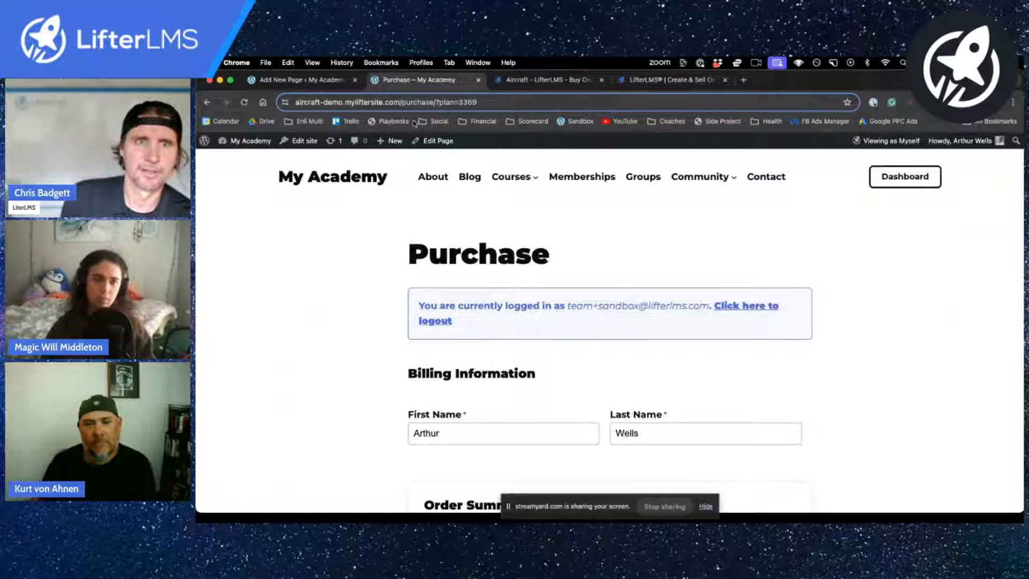
click(480, 102)
key(super+c)
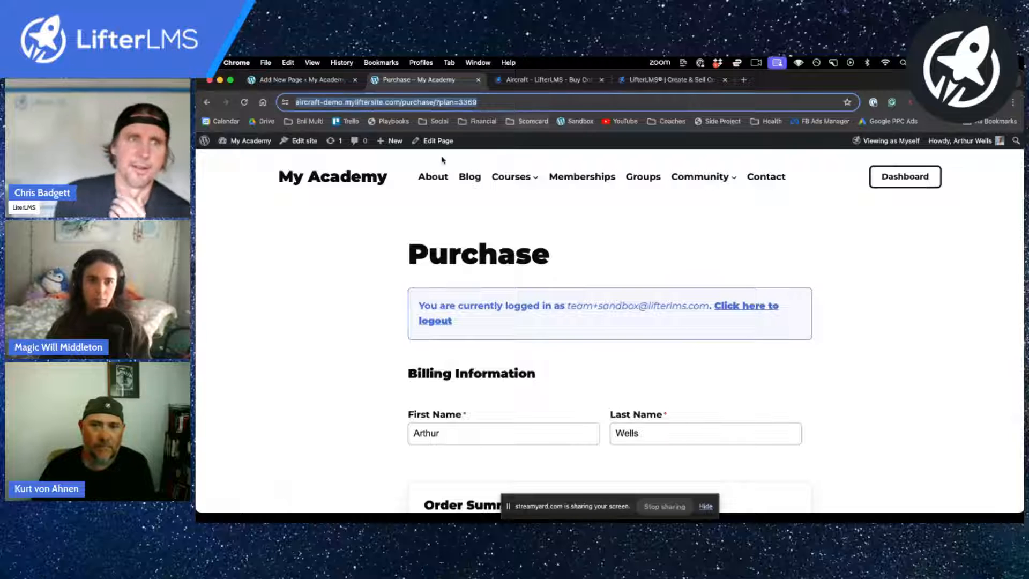
Step: Return to the admin dashboard and open Saving Strategy Sales Page for editing from the list of pages
mouse_move(243, 142)
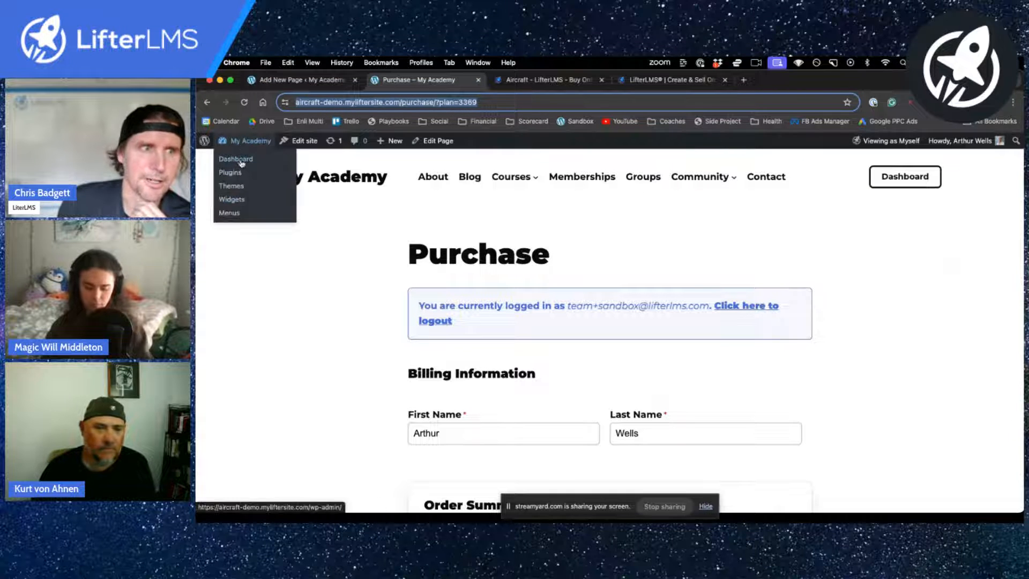
click(241, 163)
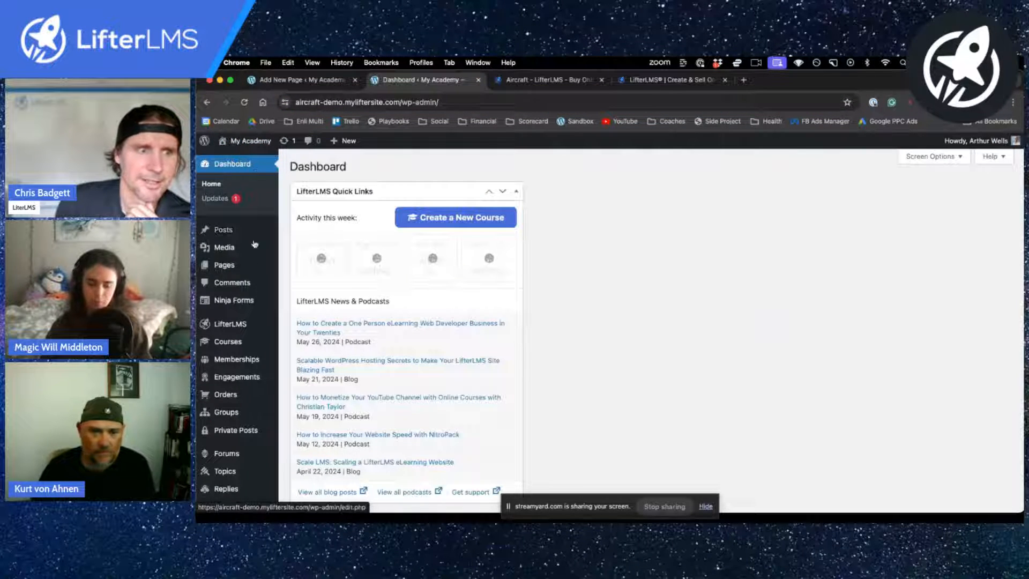
scroll(249, 287, down, 3)
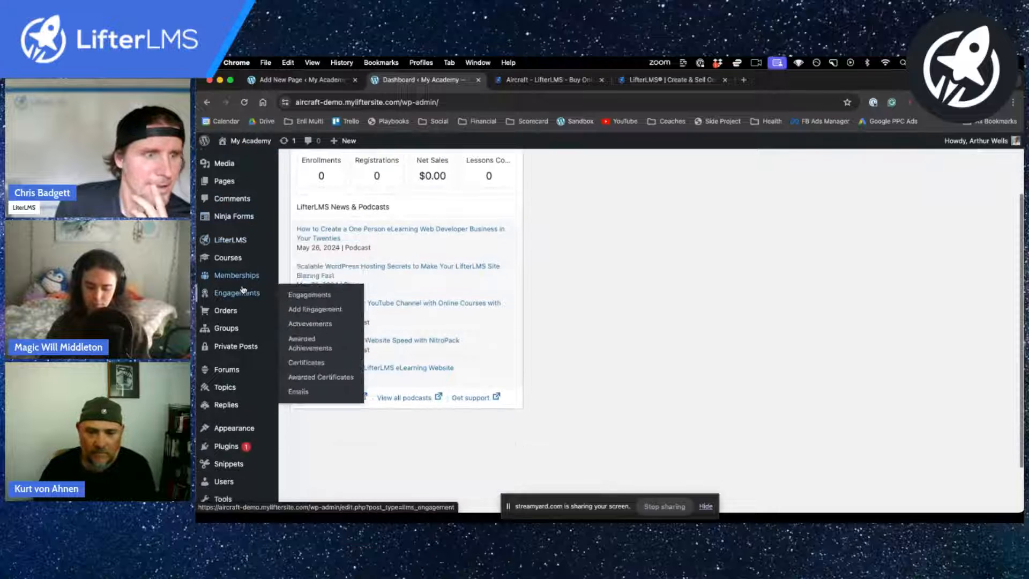
scroll(241, 296, up, 3)
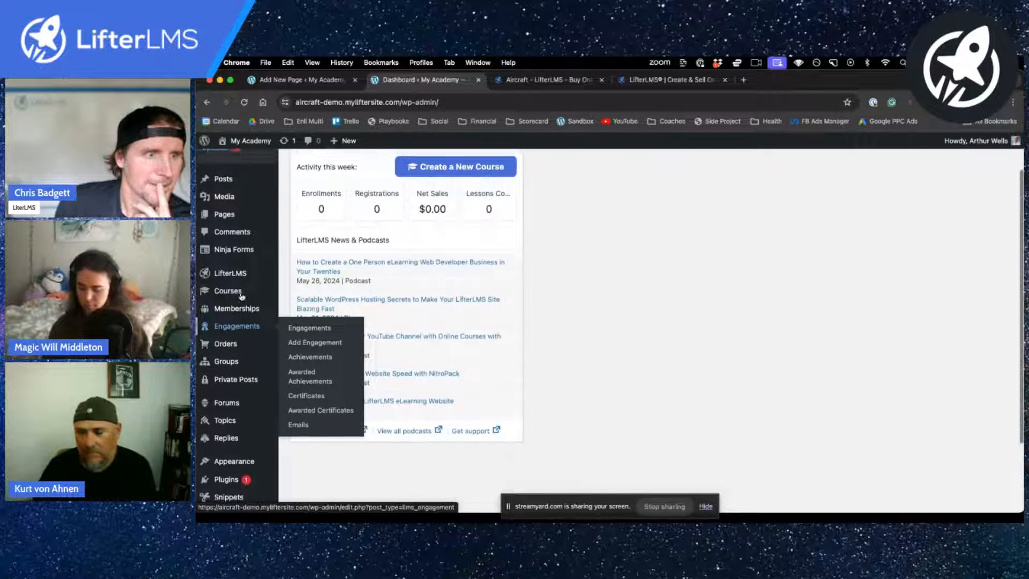
click(221, 244)
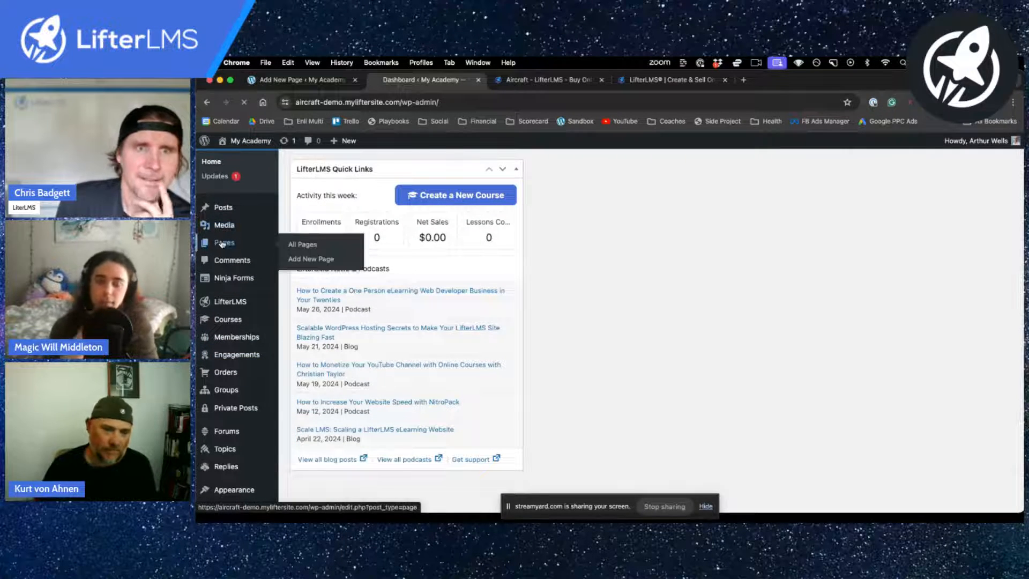
scroll(489, 384, down, 2)
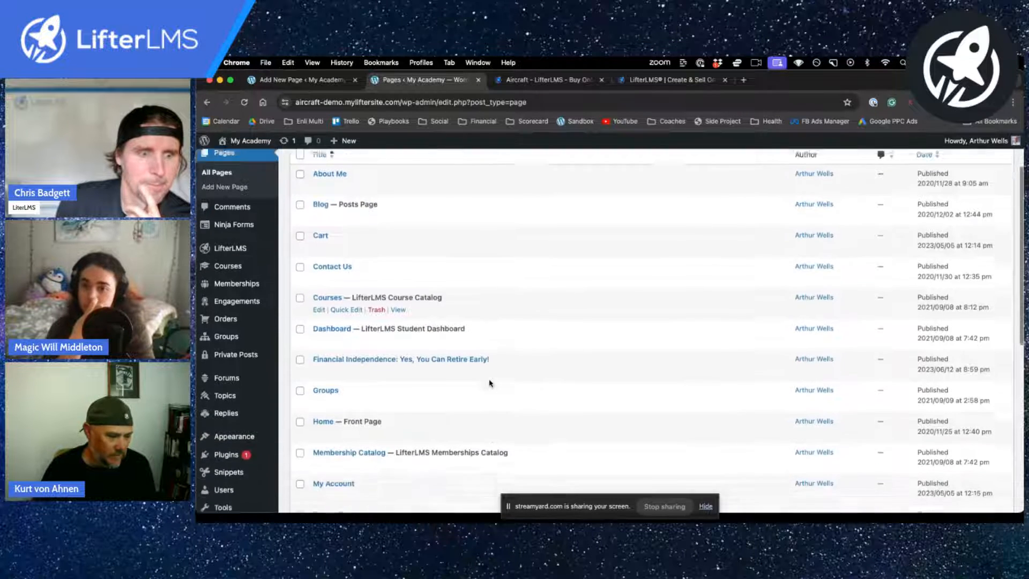
scroll(490, 383, down, 5)
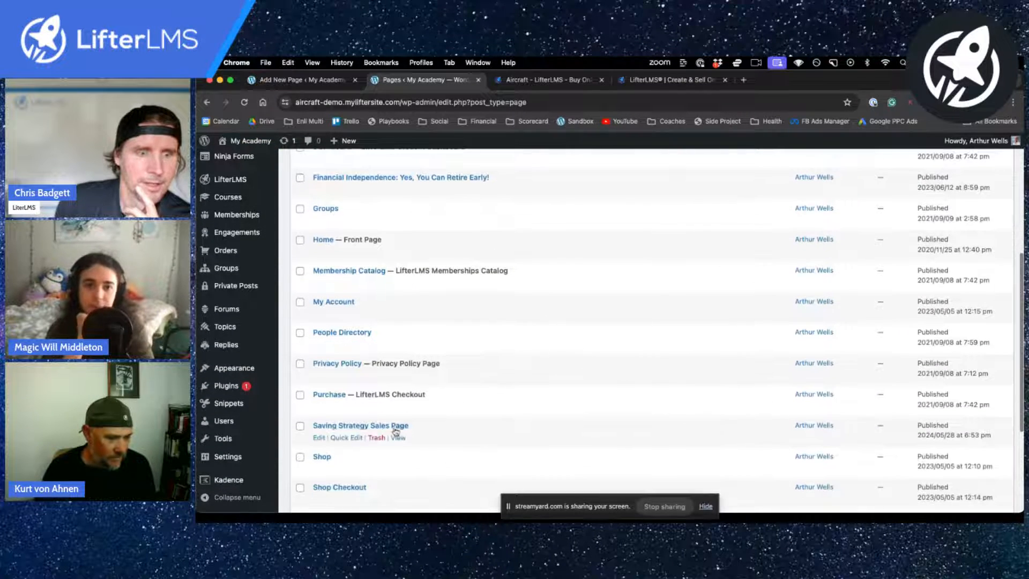
click(320, 438)
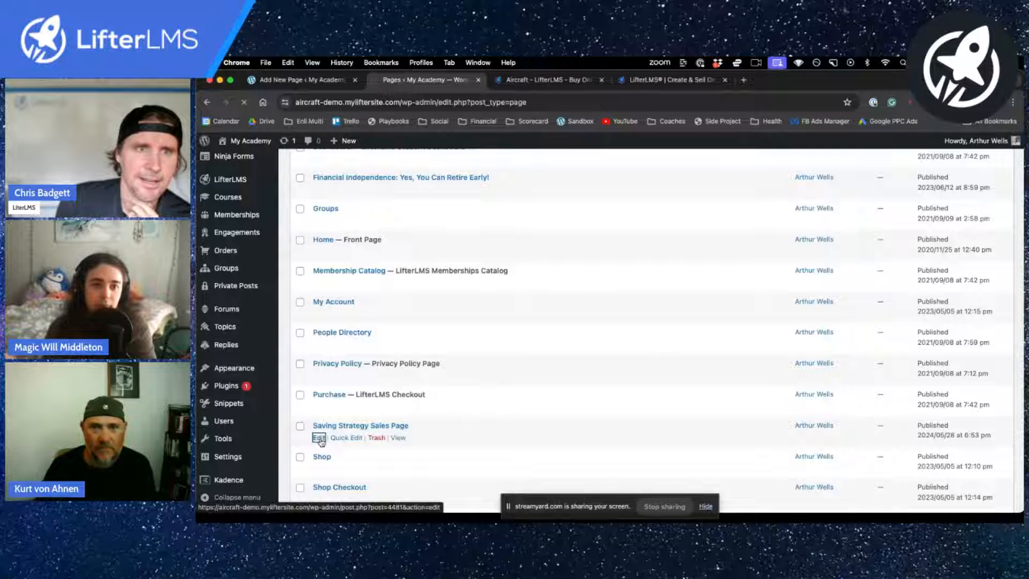
scroll(608, 403, down, 4)
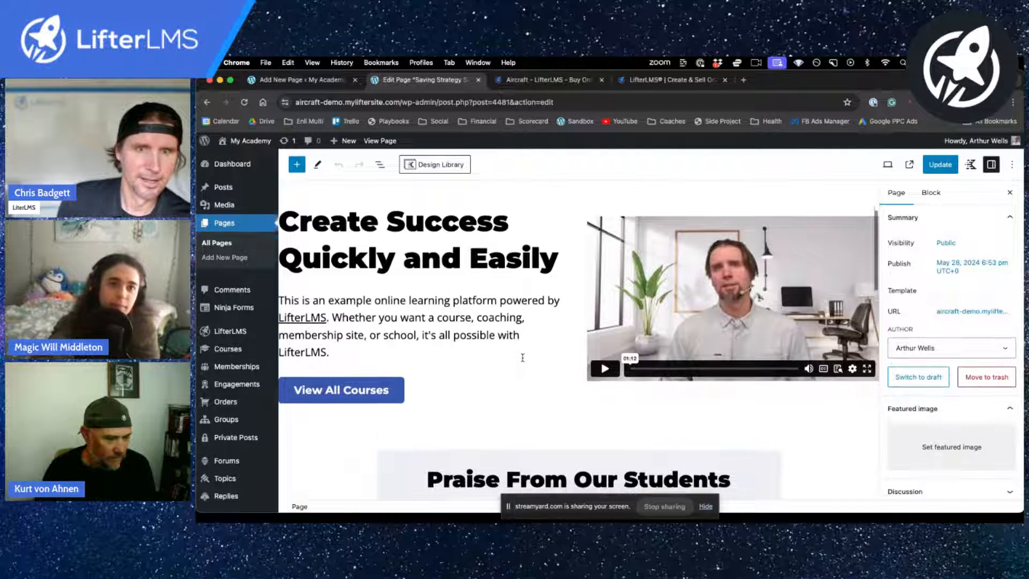
Step: Change the text of the View All Courses button in the hero section to "Buy Course Now"
scroll(523, 357, down, 1)
click(377, 364)
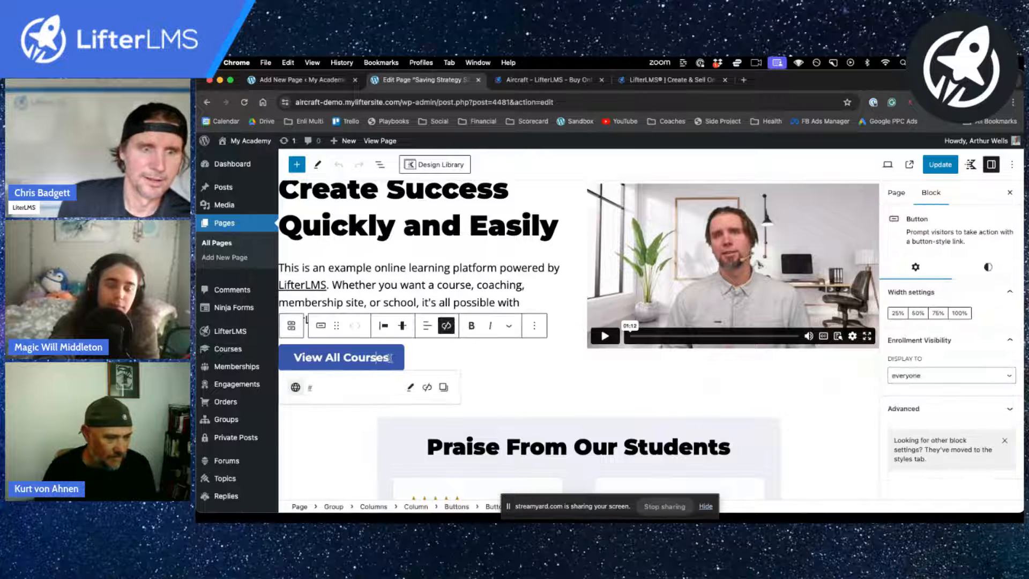
drag(390, 359, 293, 360)
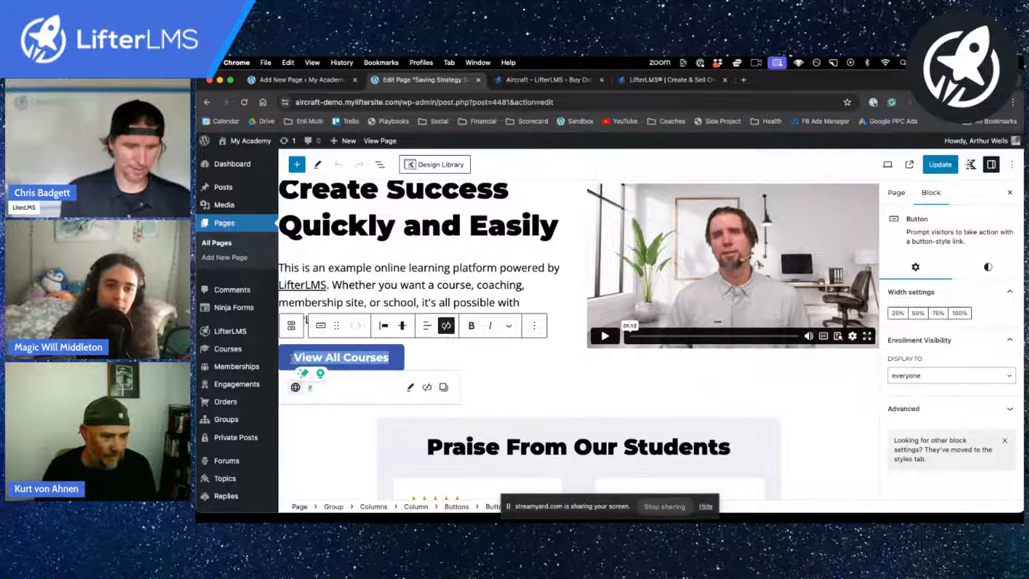
text(Buy)
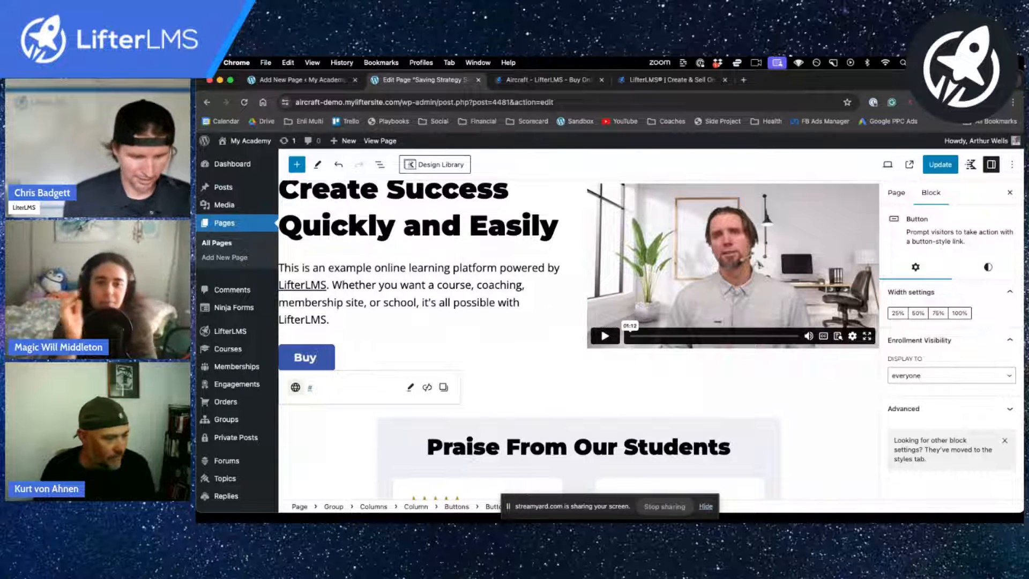
text( Course)
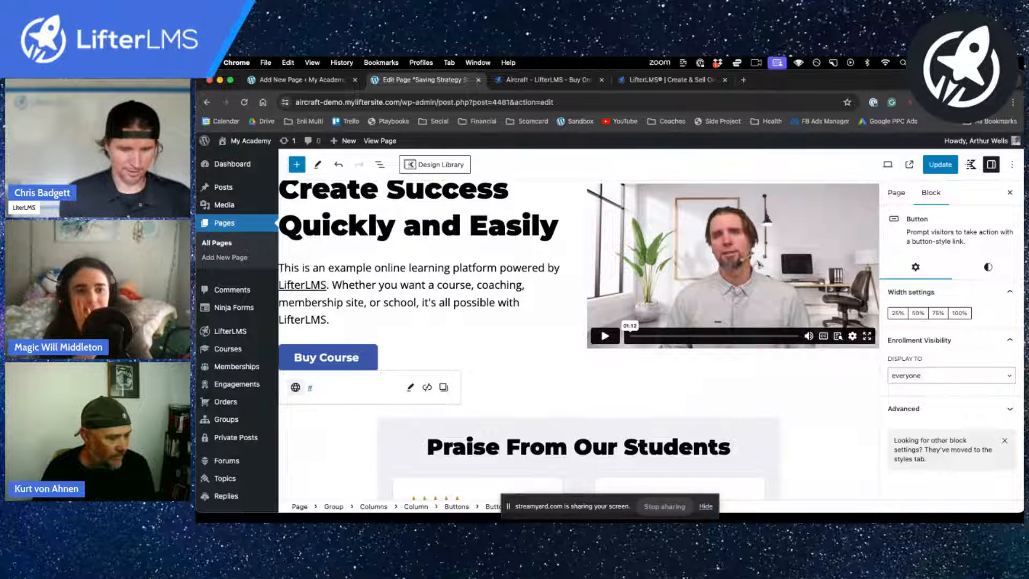
text( Now)
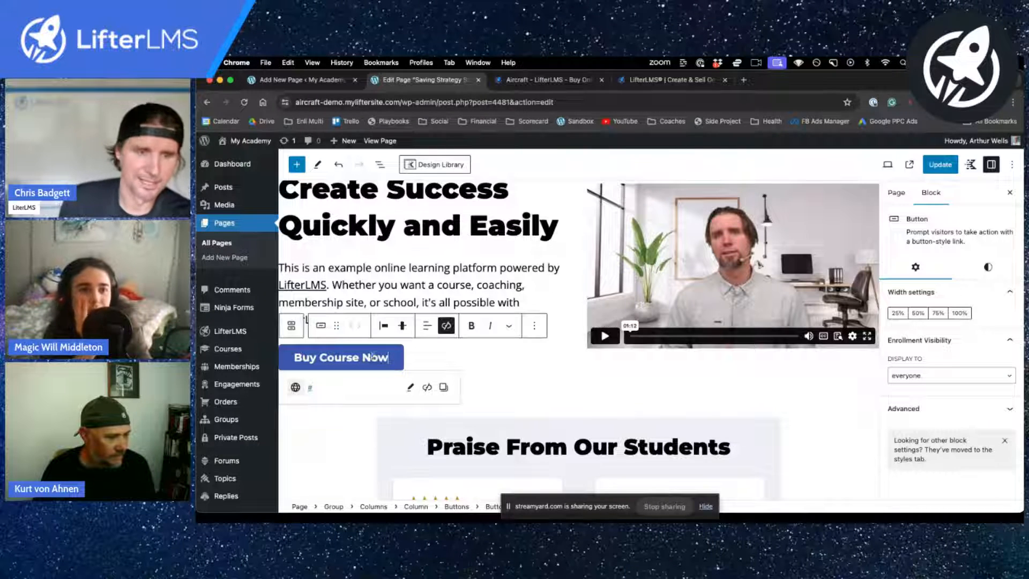
Step: Link the Buy Course Now button to the copied checkout page URL and update the sales page
drag(388, 357, 295, 358)
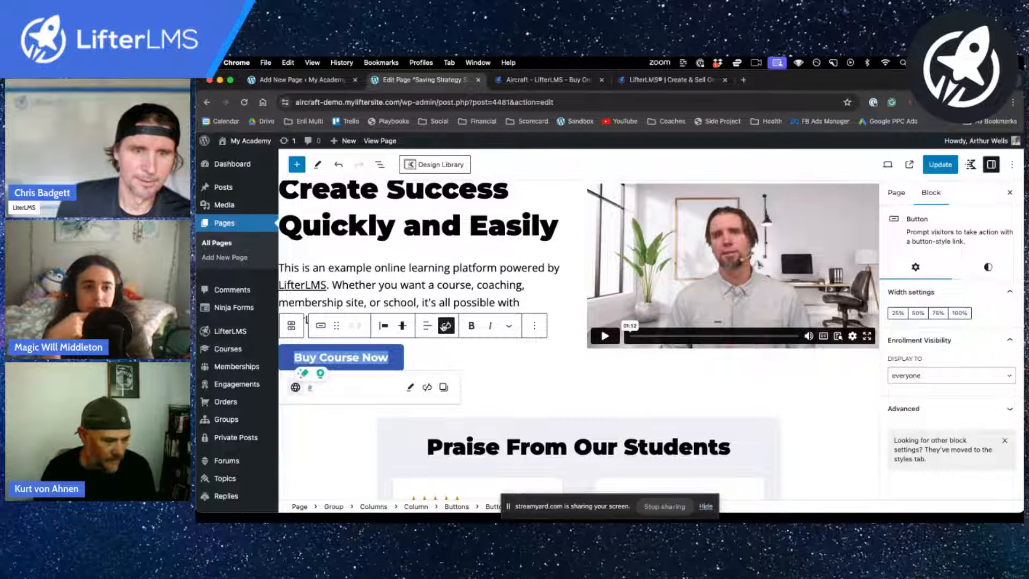
click(446, 326)
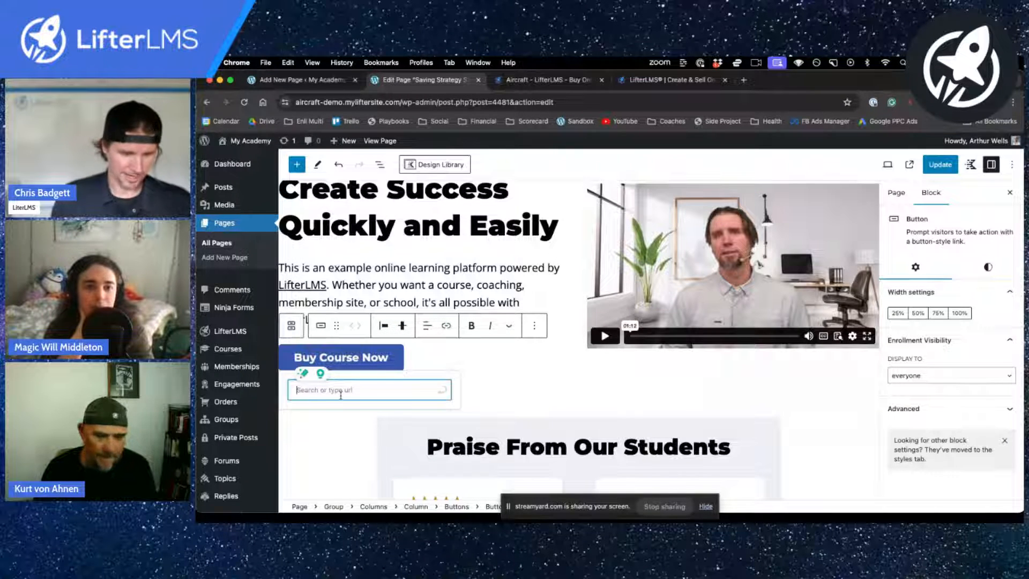
key(super+v)
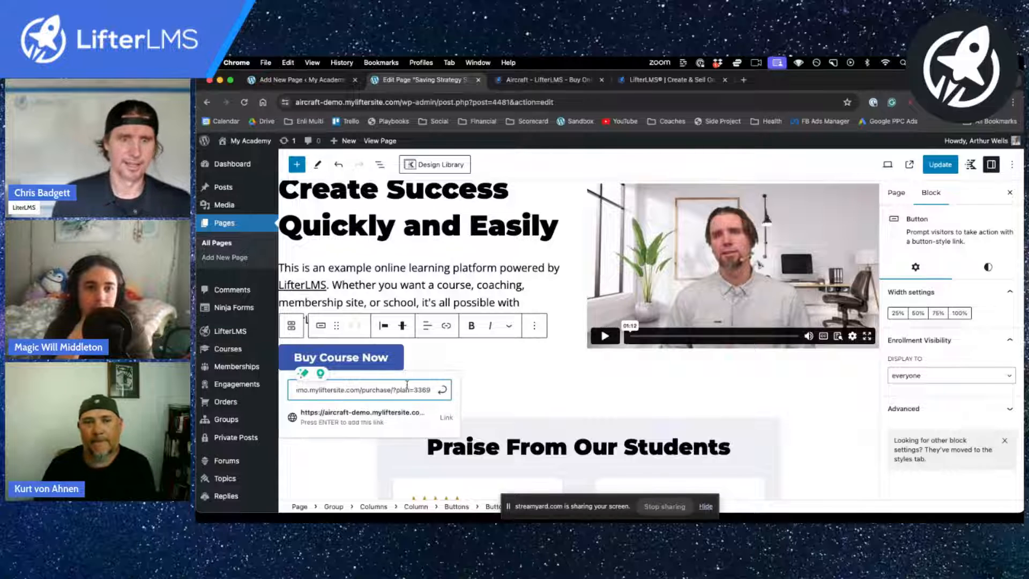
click(447, 390)
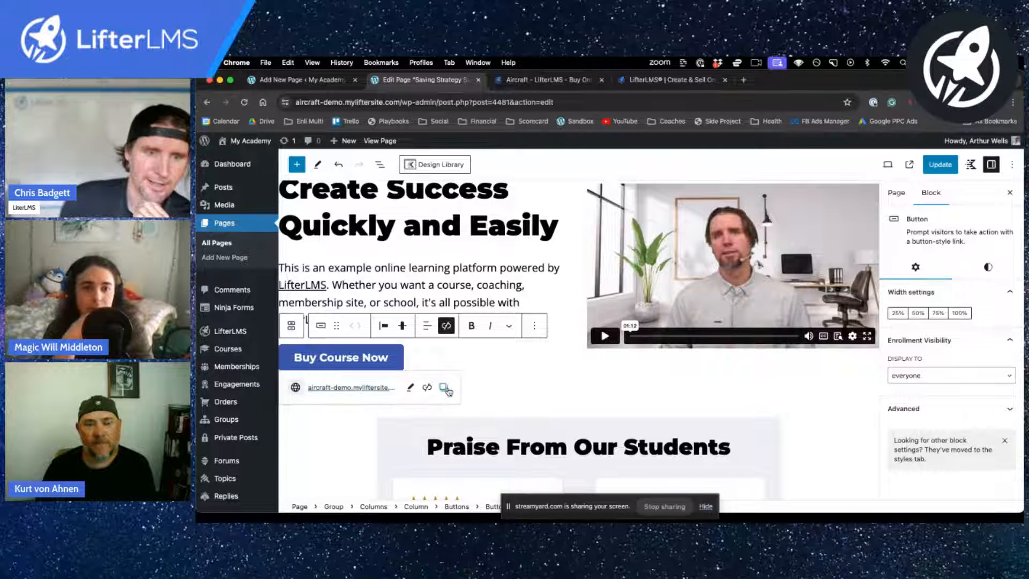
click(938, 168)
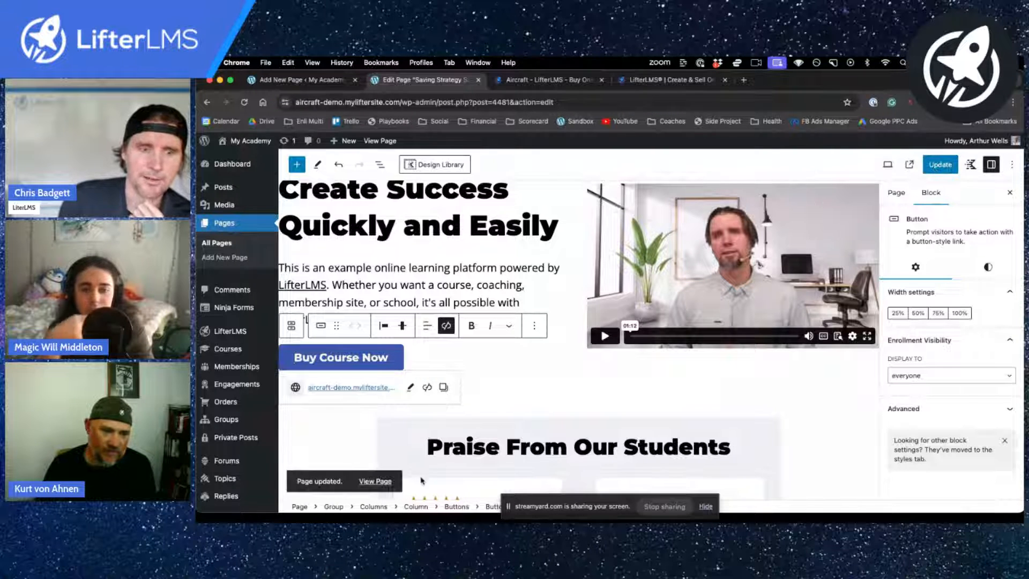
Step: View the live sales page, follow its Buy Course Now button and review the checkout's order summary and payment details
click(376, 482)
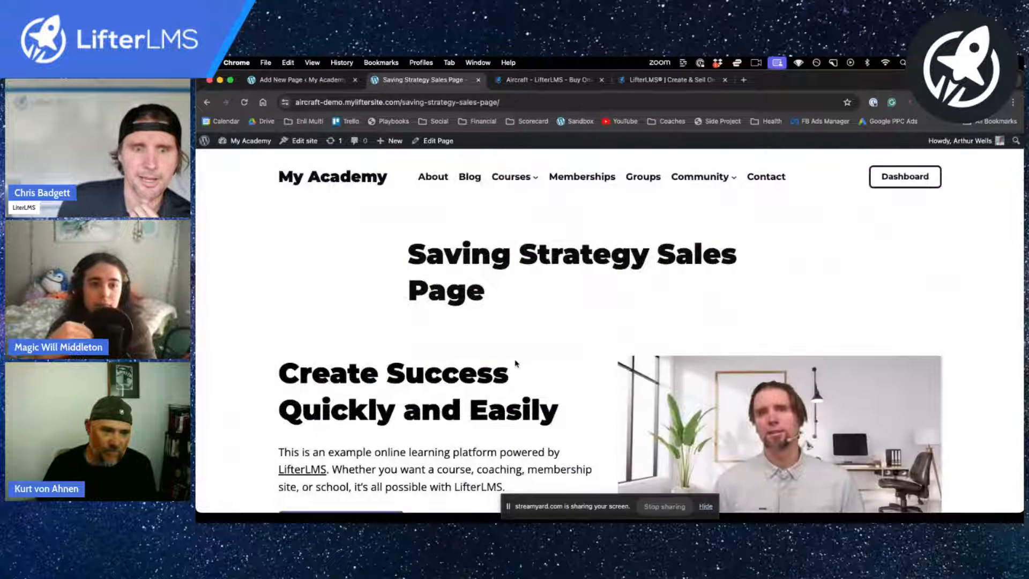
scroll(516, 364, down, 5)
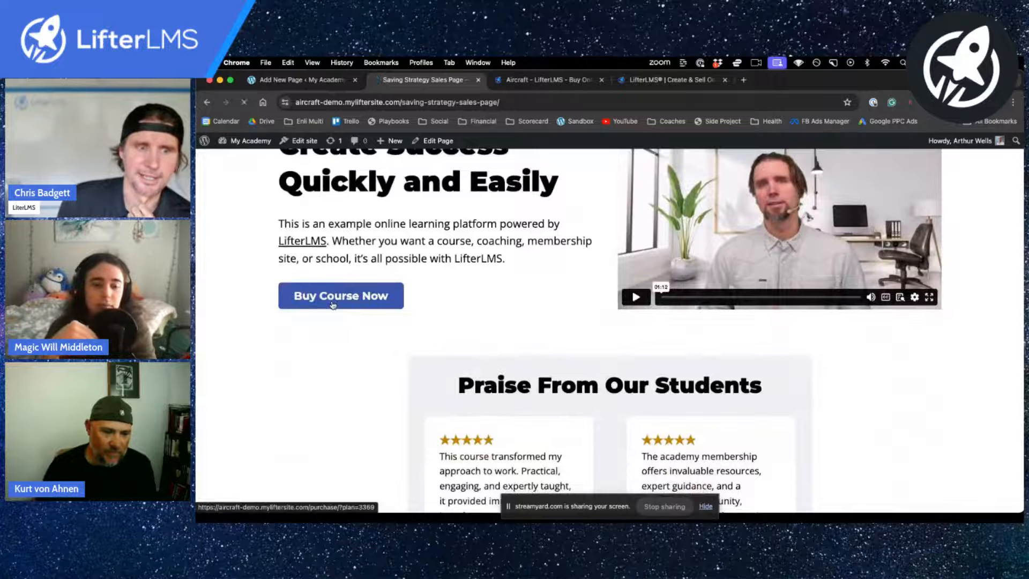
scroll(333, 305, down, 6)
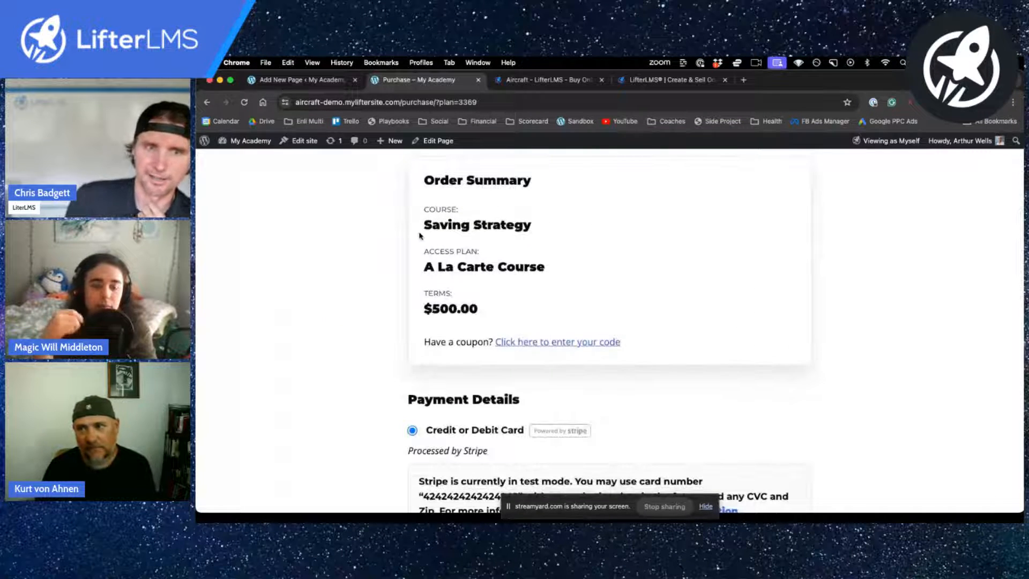
drag(420, 236, 517, 315)
scroll(516, 309, down, 3)
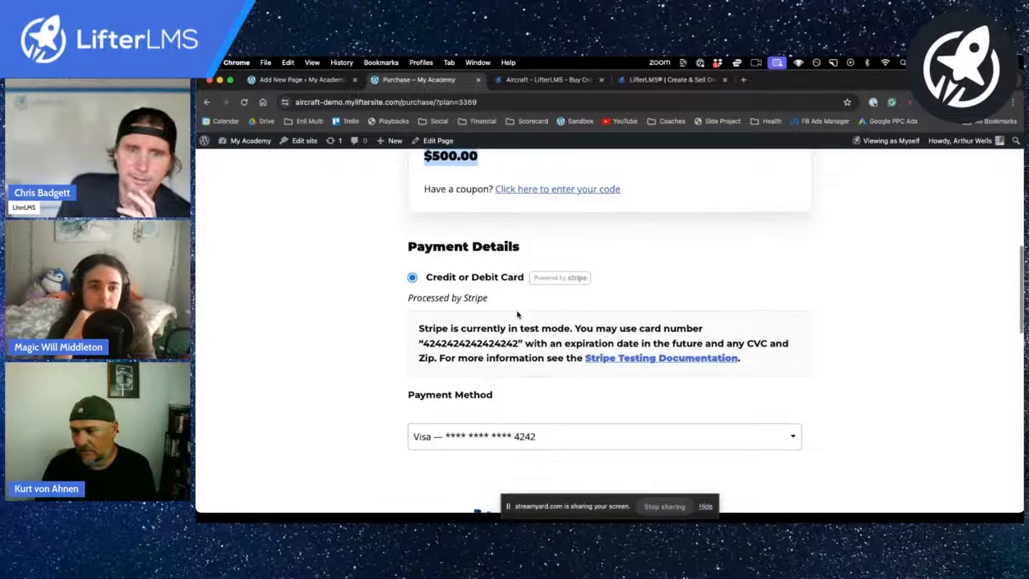
scroll(517, 314, up, 3)
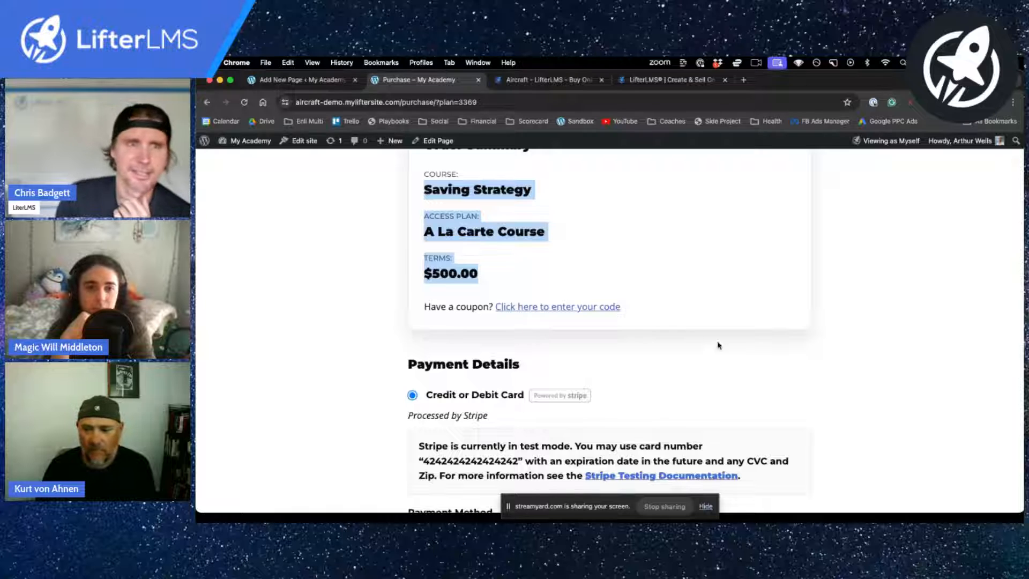
Step: Return to the admin dashboard and add a new page titled "About"
mouse_move(247, 142)
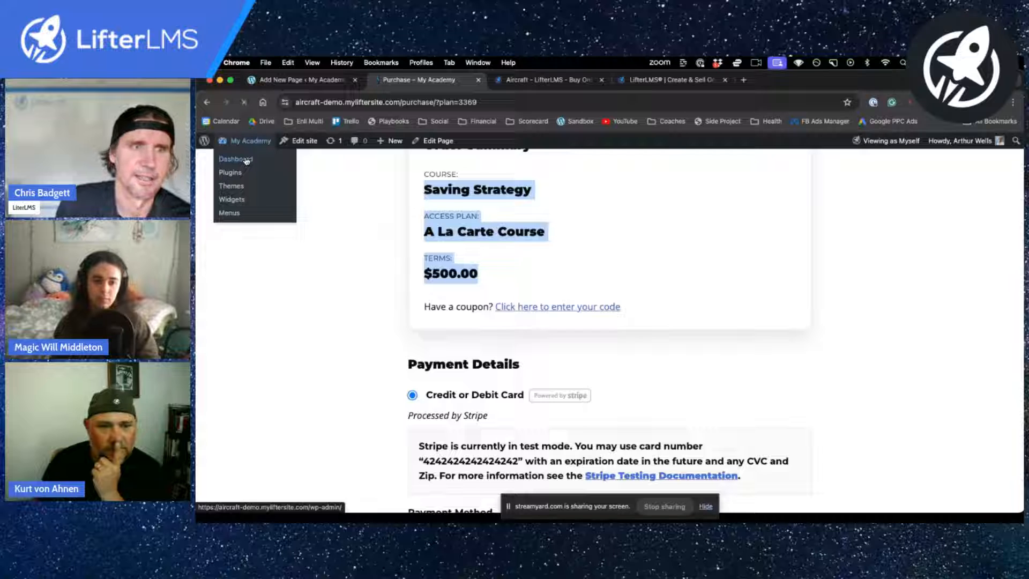
click(246, 161)
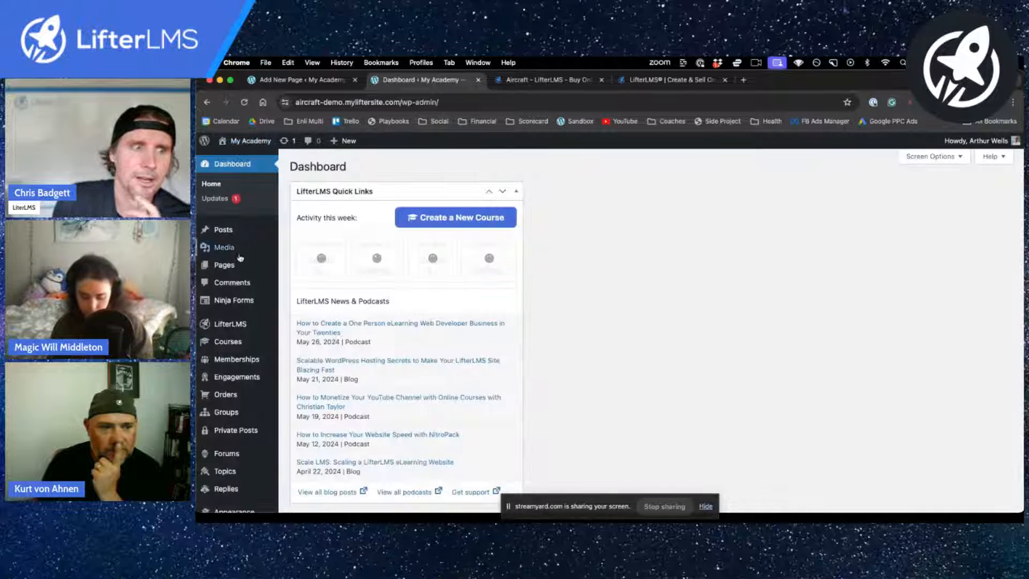
mouse_move(233, 267)
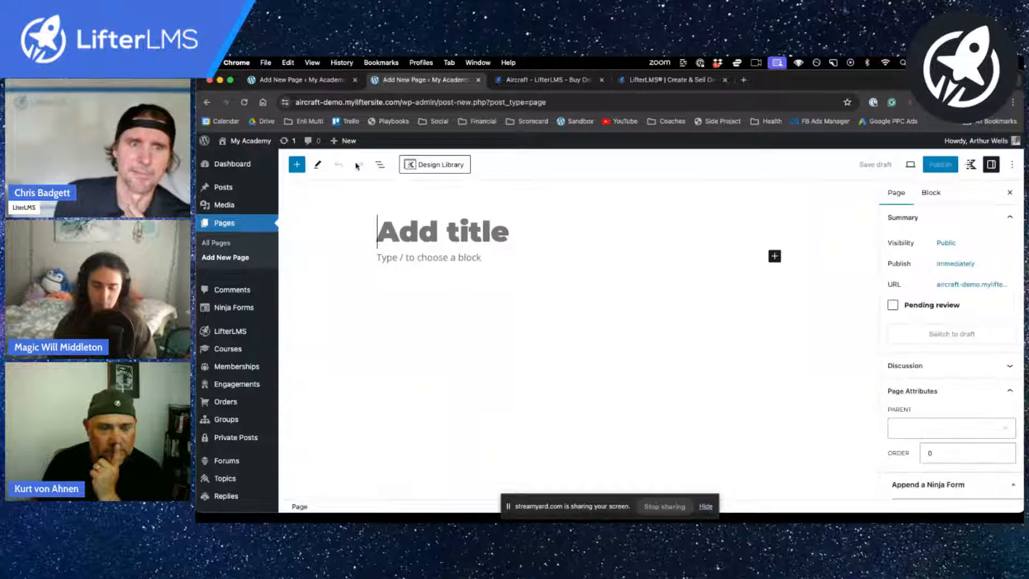
text(About)
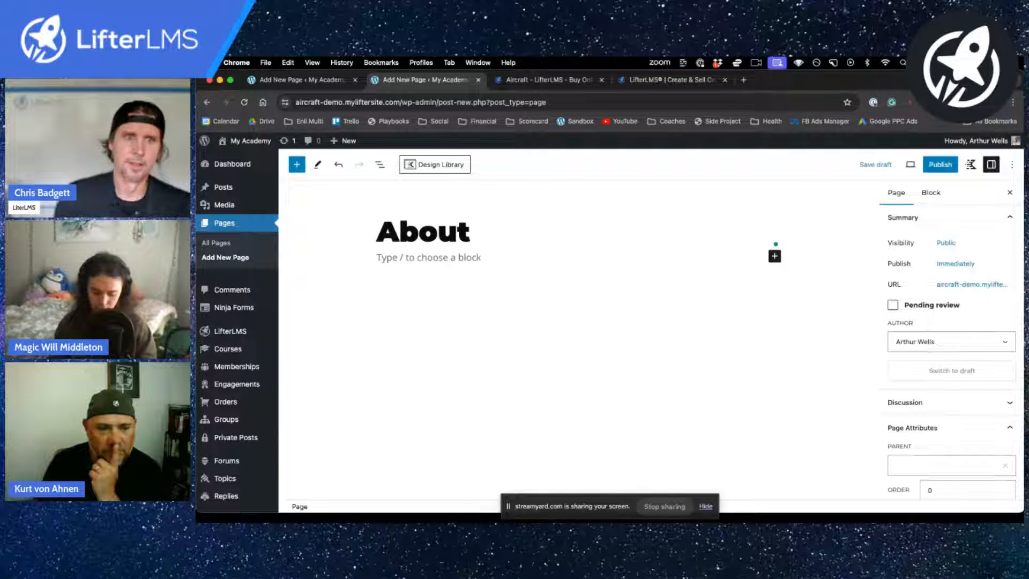
Step: Insert the About the Founder pattern from the Aircraft - About category into the page body
click(404, 257)
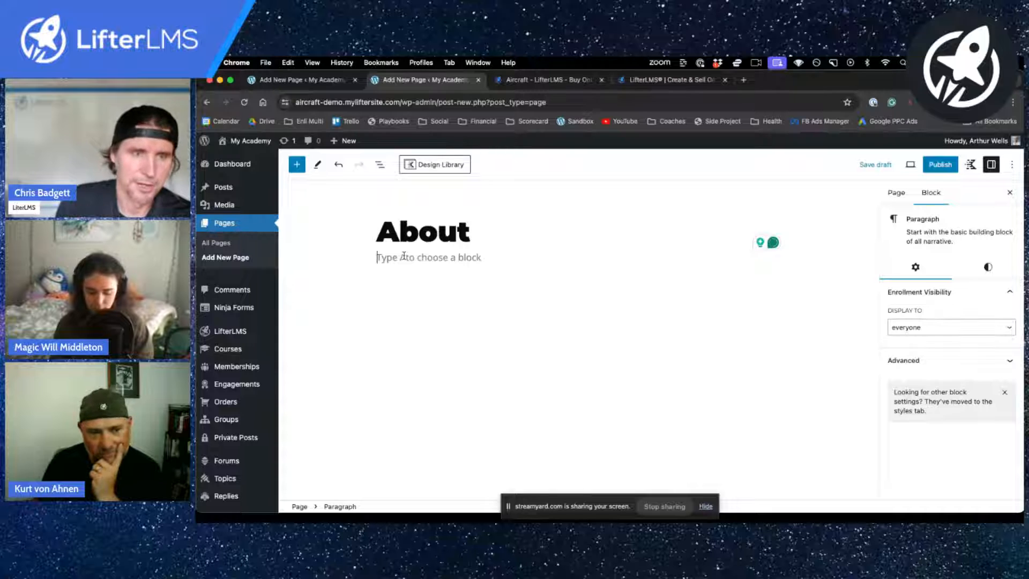
click(297, 169)
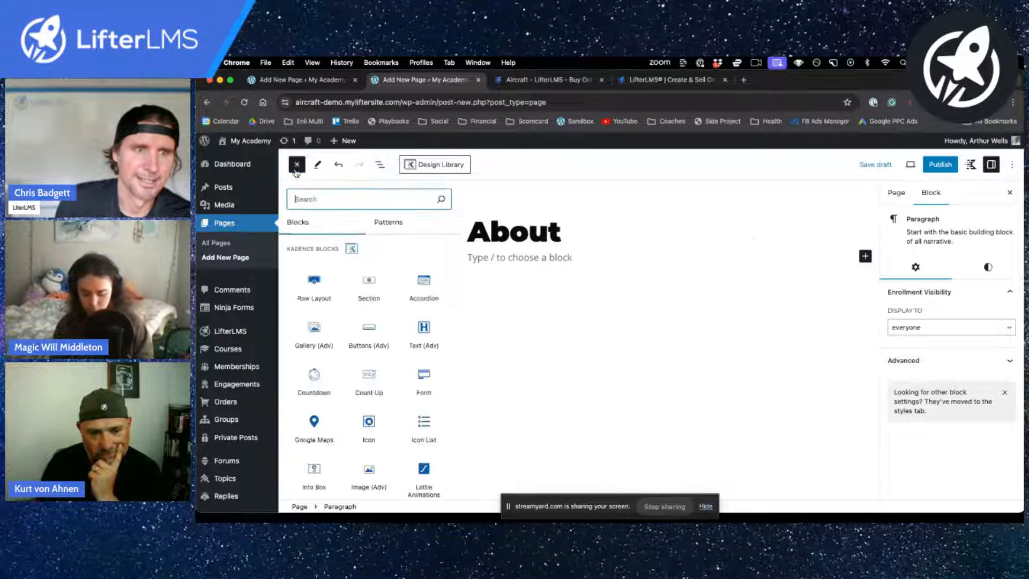
click(387, 221)
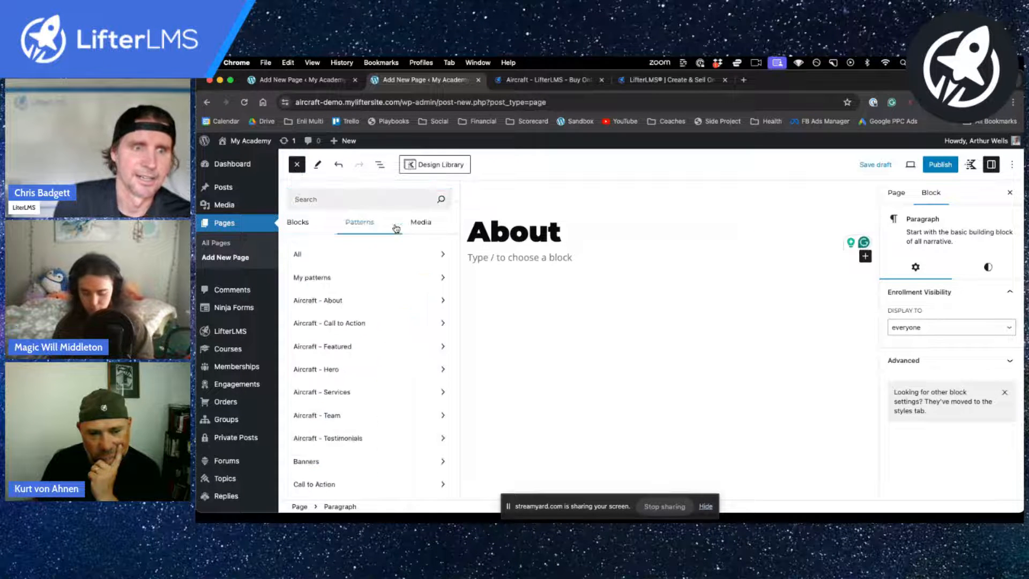
click(365, 302)
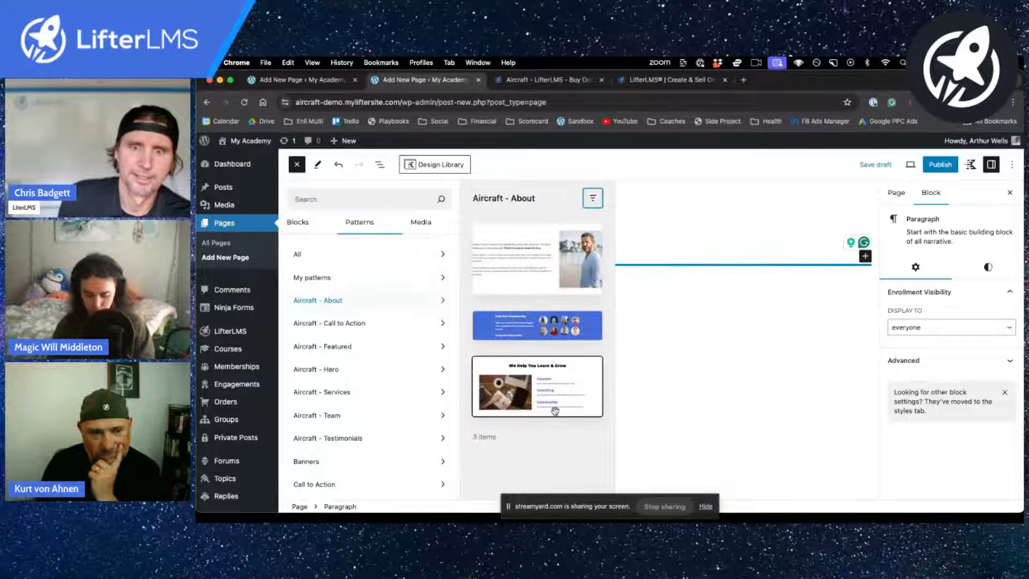
click(545, 270)
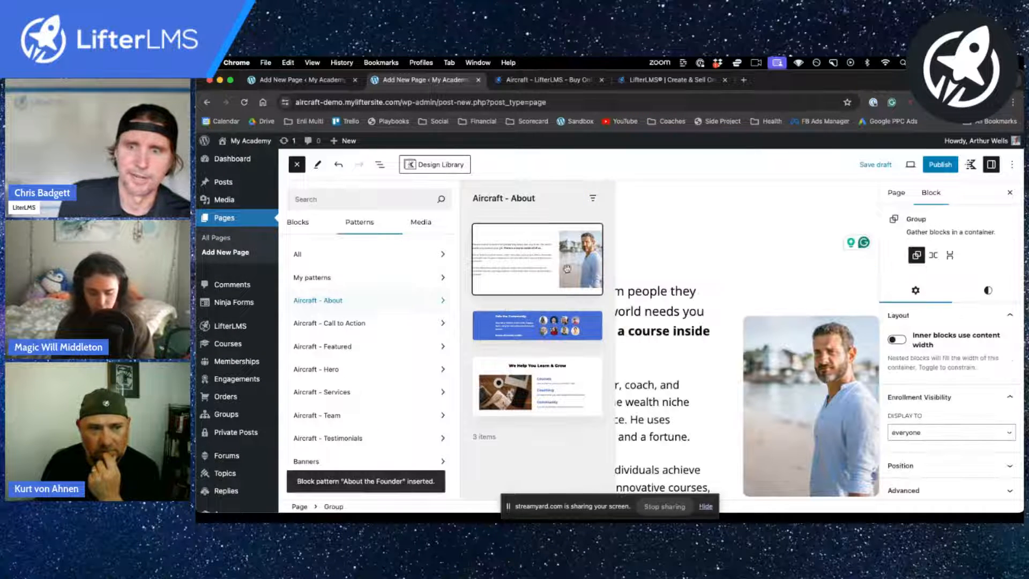
scroll(775, 386, down, 1)
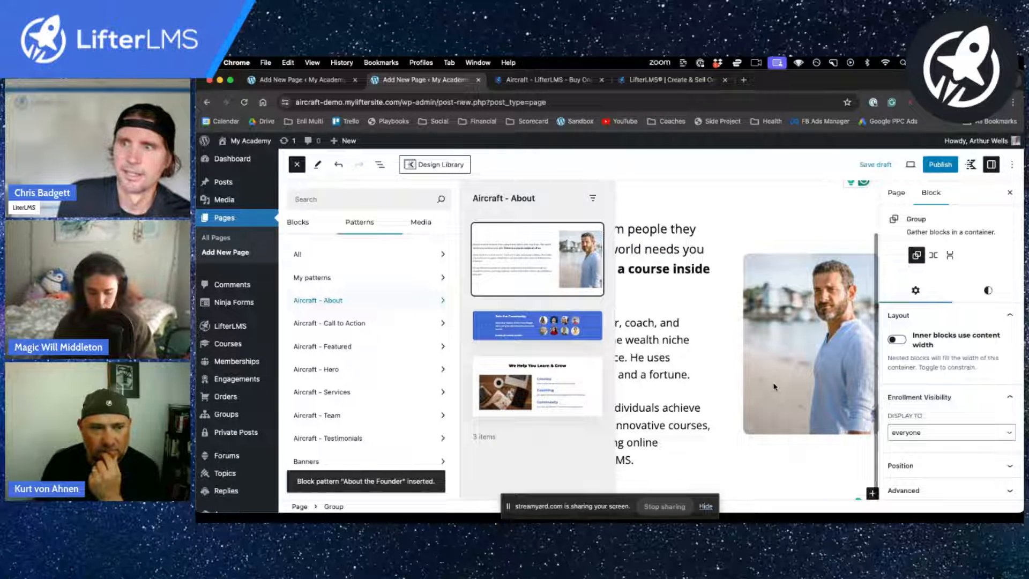
Step: Publish the About page and review its founder text and photo on the live site
click(940, 164)
click(937, 165)
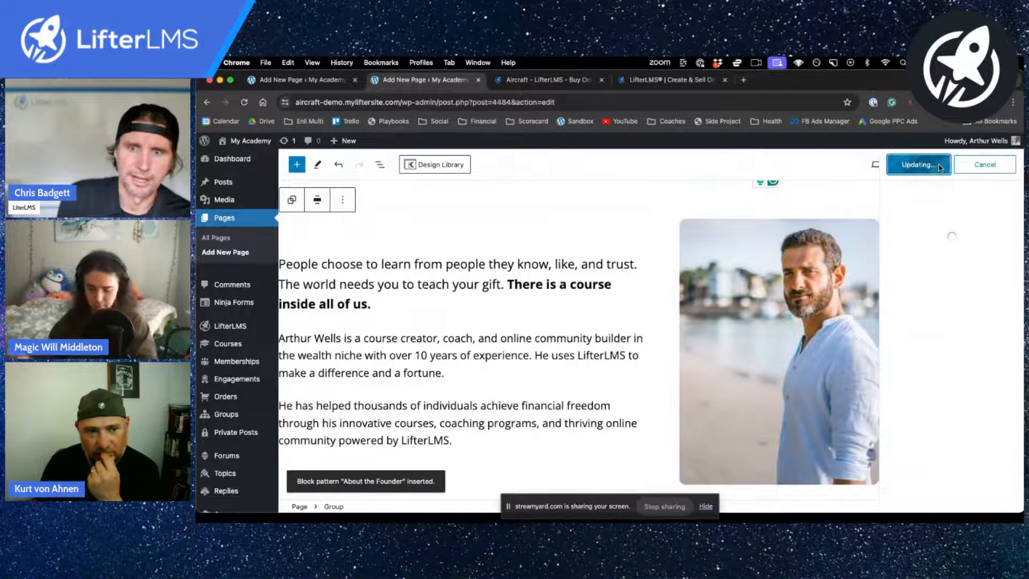
scroll(630, 301, up, 1)
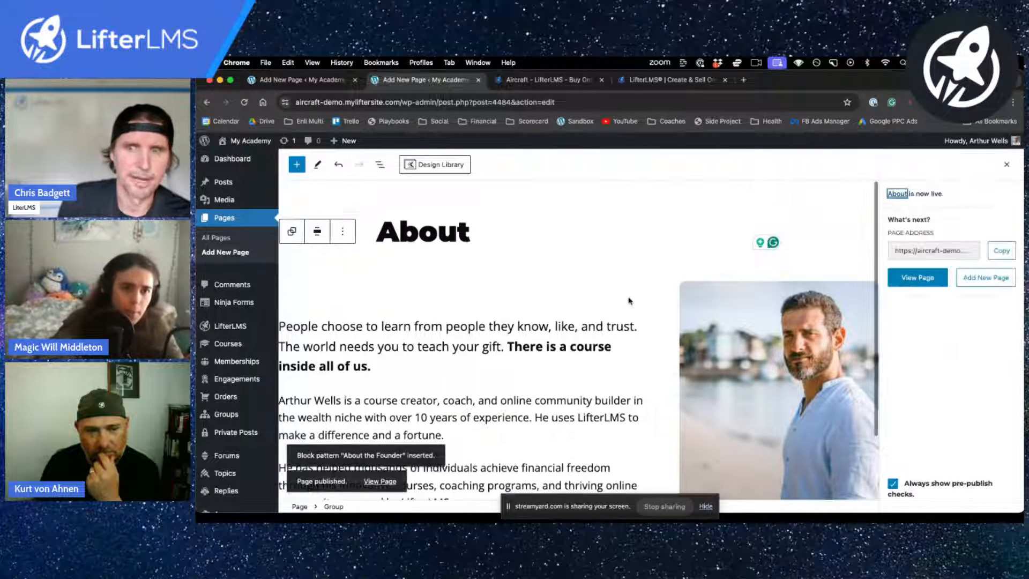
click(382, 481)
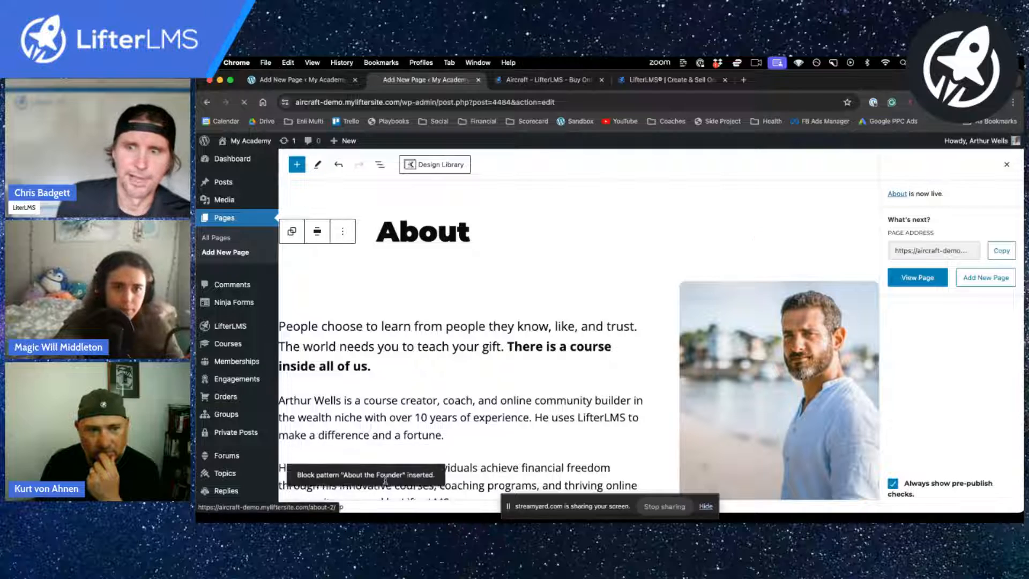
scroll(501, 389, down, 5)
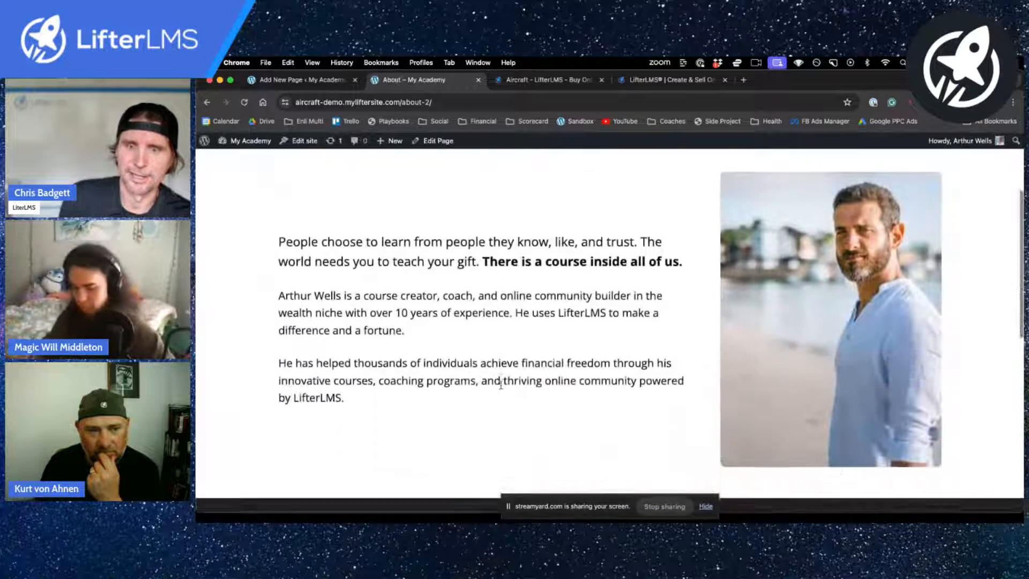
scroll(501, 388, up, 5)
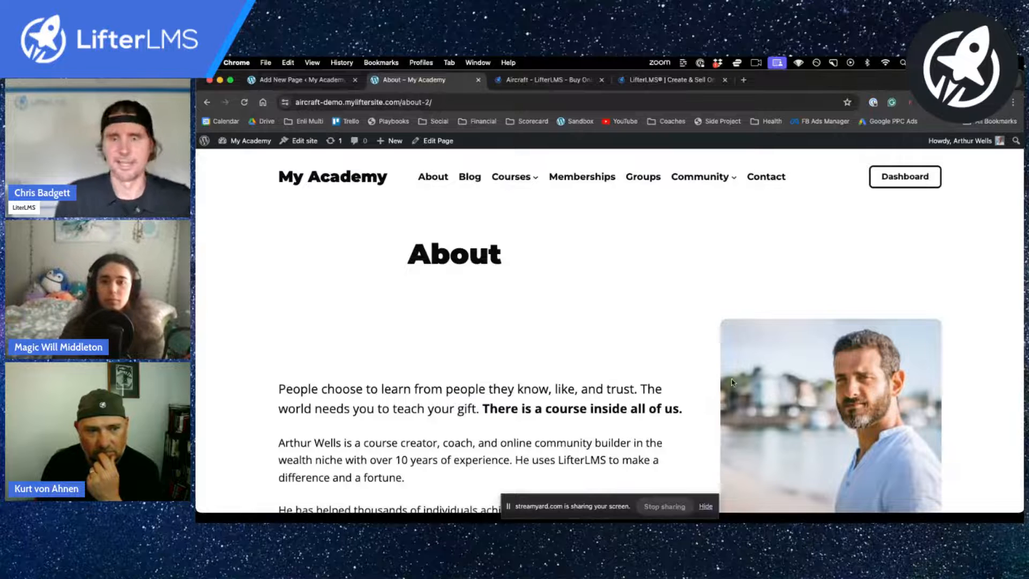
scroll(733, 382, down, 3)
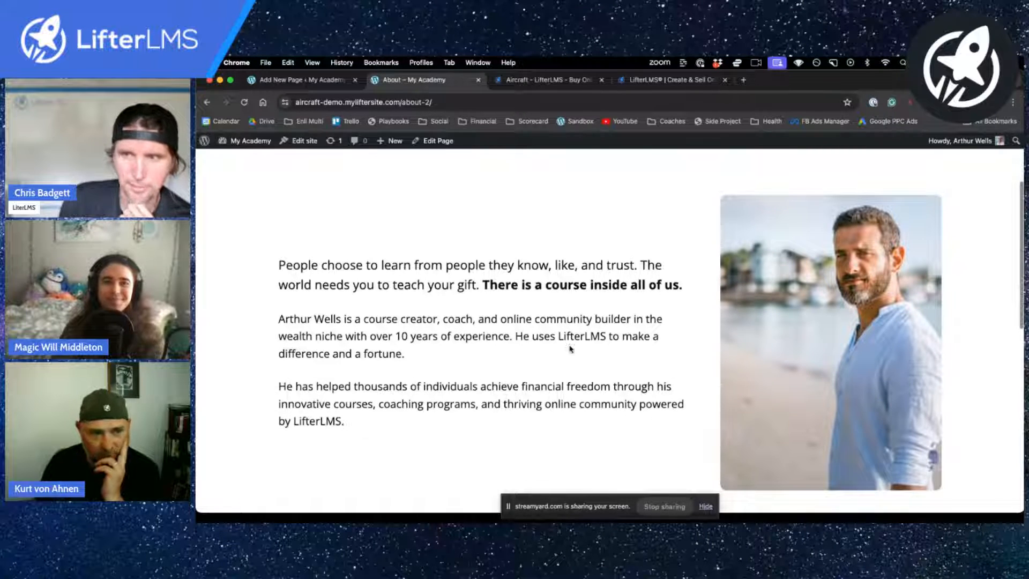
scroll(571, 349, up, 3)
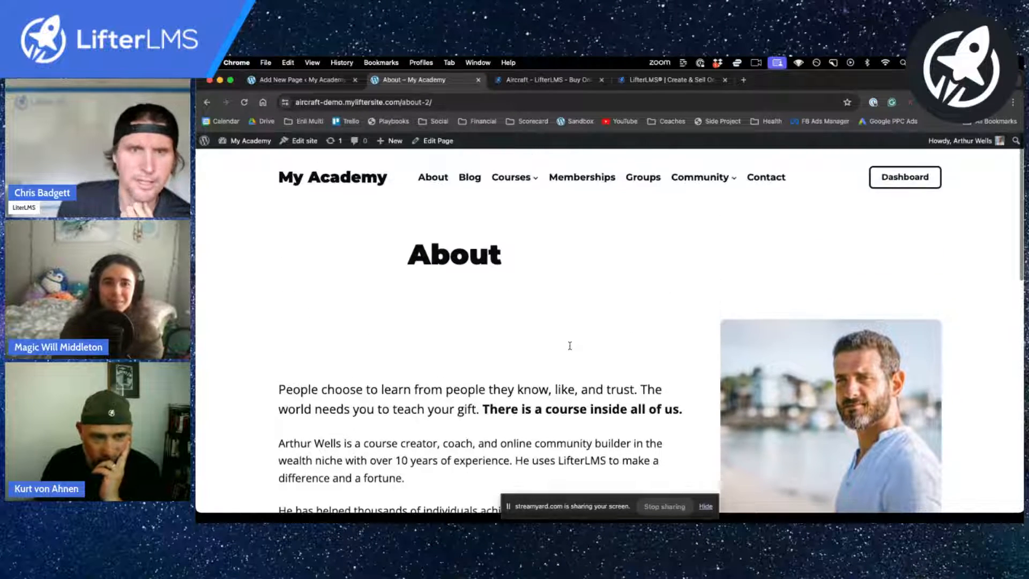
Step: Go to the site's Blog and open the post "5 Simple Steps to Create a Budget That Works for You"
click(466, 180)
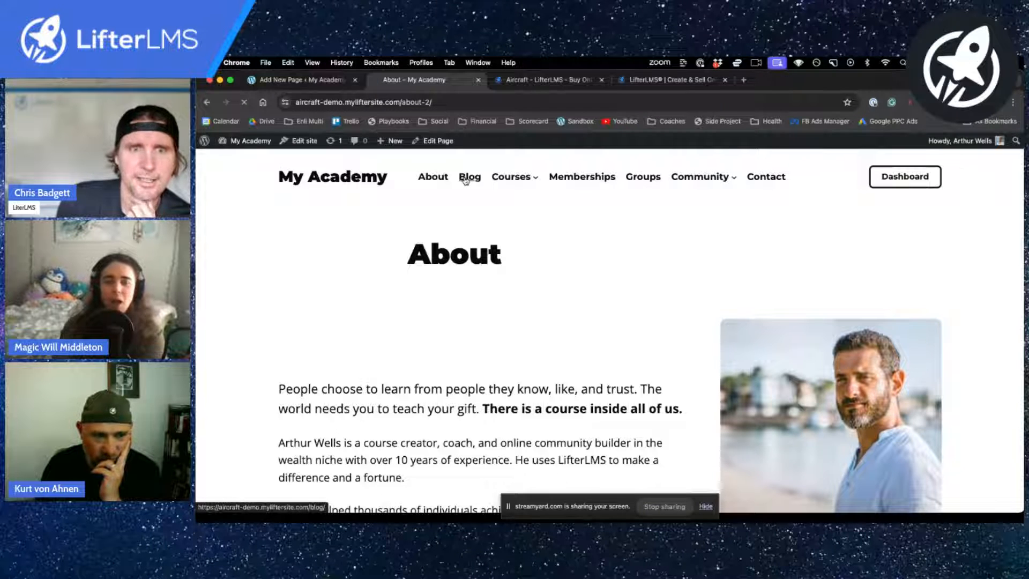
scroll(557, 335, down, 3)
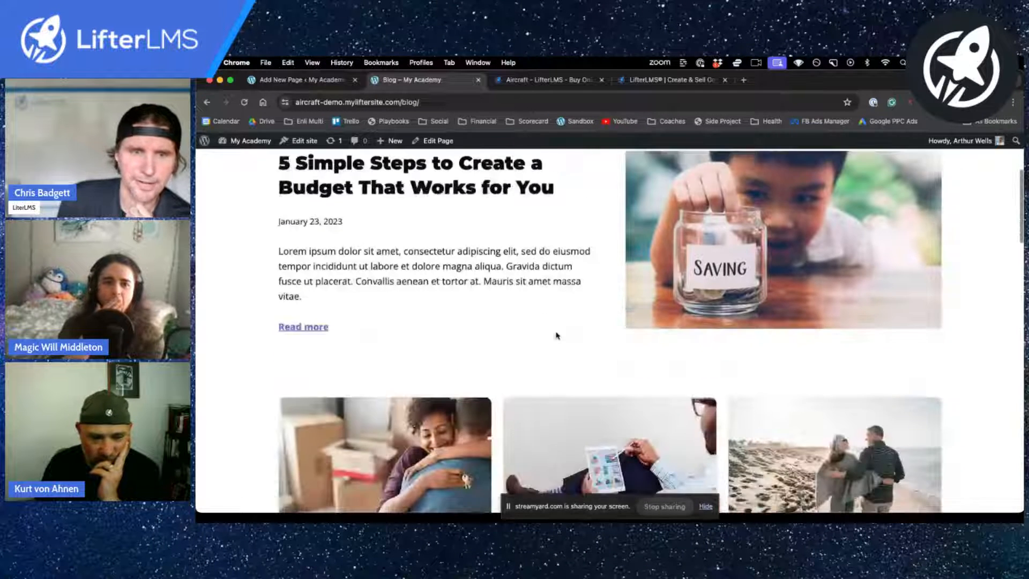
click(289, 331)
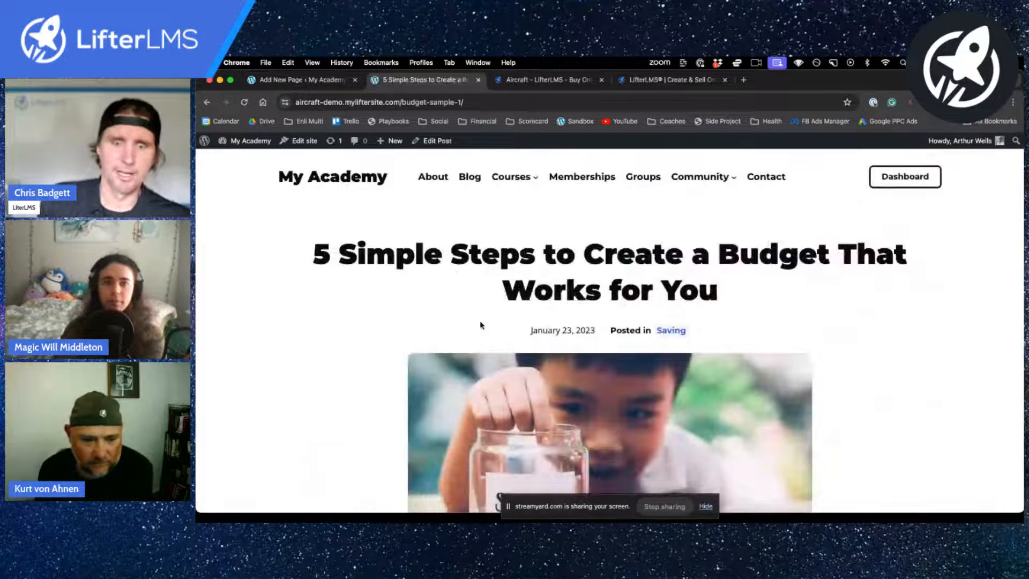
Step: Look through the budget post's text and images on the live site, and open the post for editing
scroll(481, 325, down, 12)
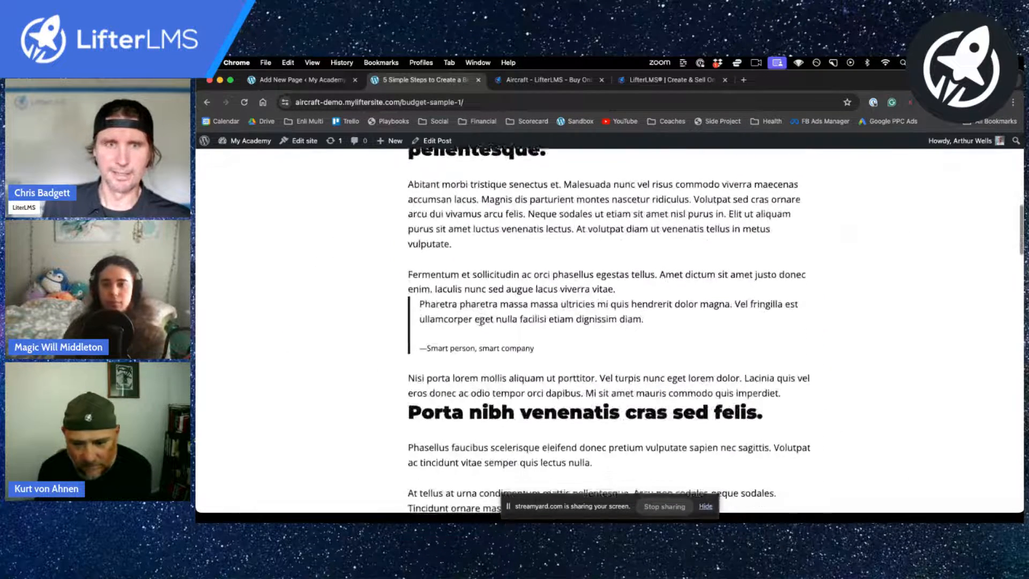
scroll(481, 325, down, 10)
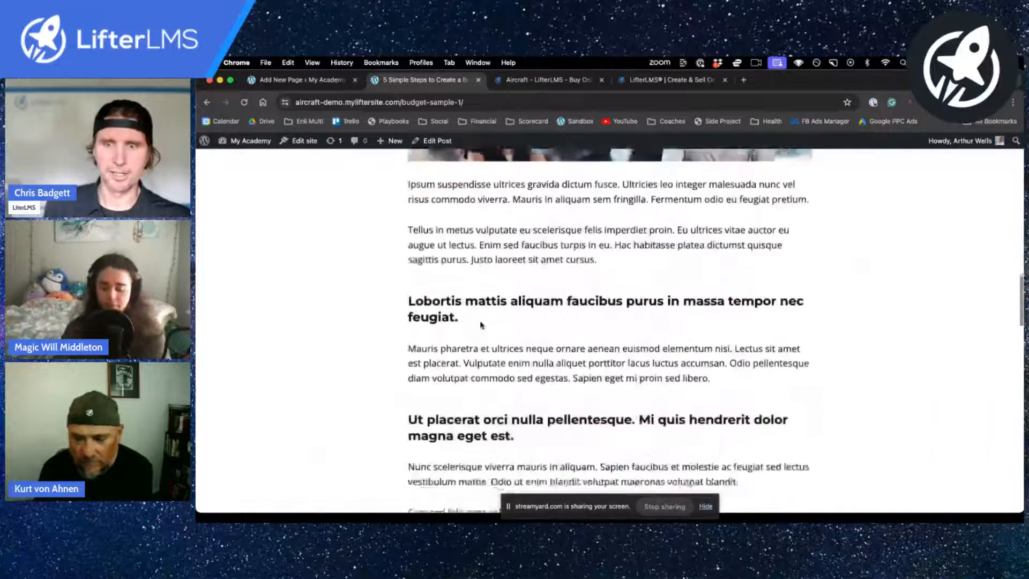
scroll(481, 325, down, 8)
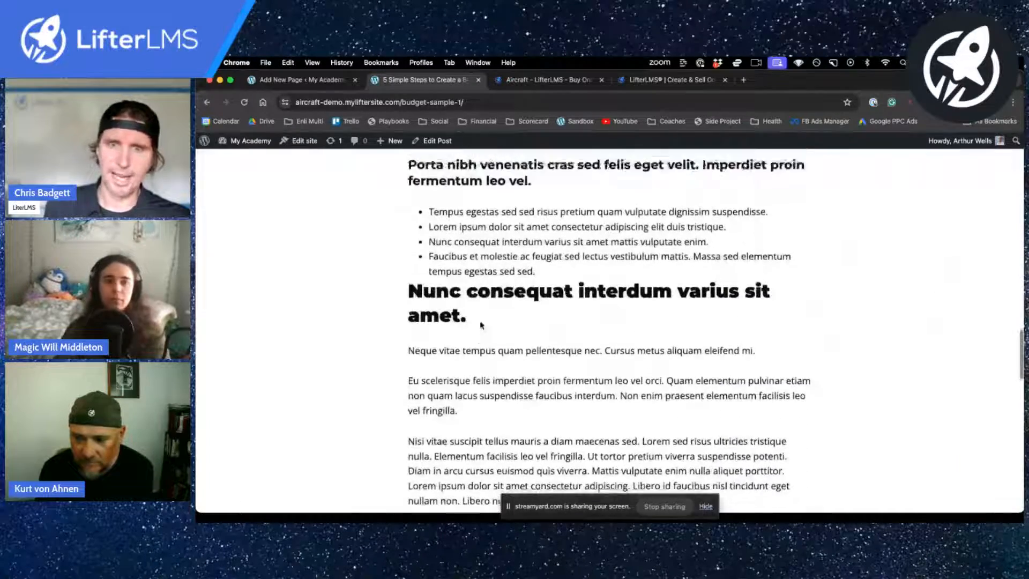
scroll(481, 325, up, 10)
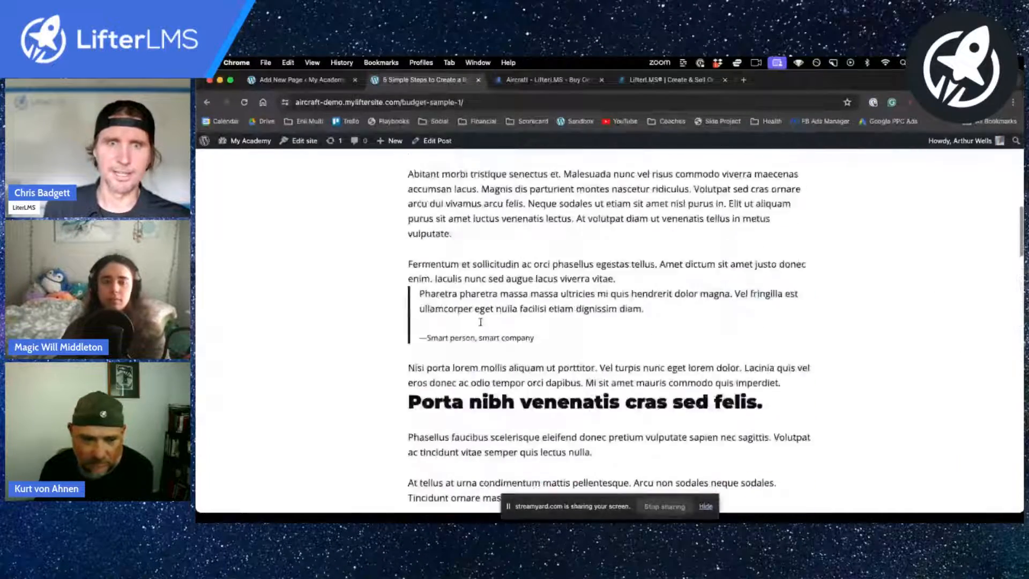
scroll(480, 322, up, 15)
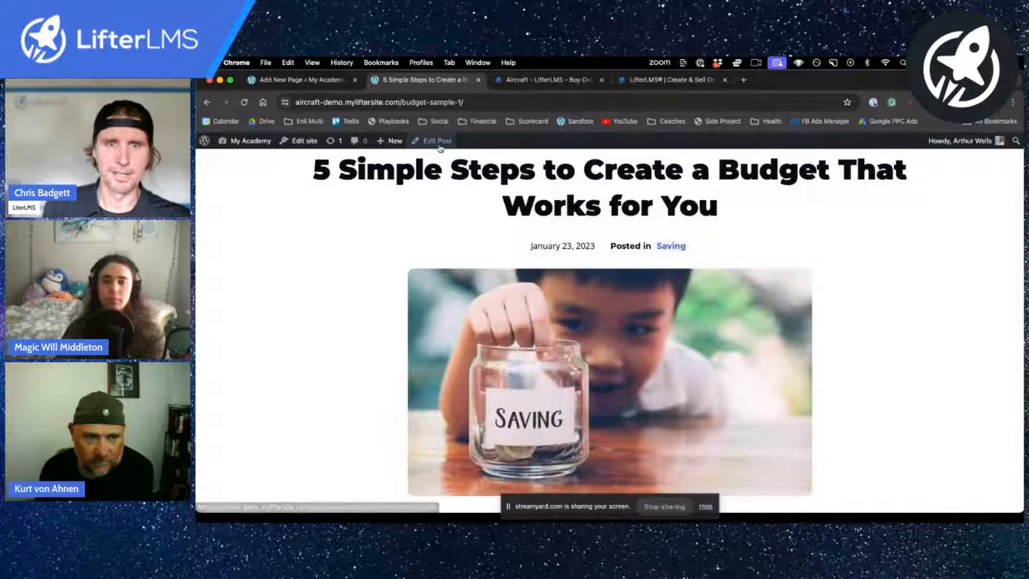
click(440, 146)
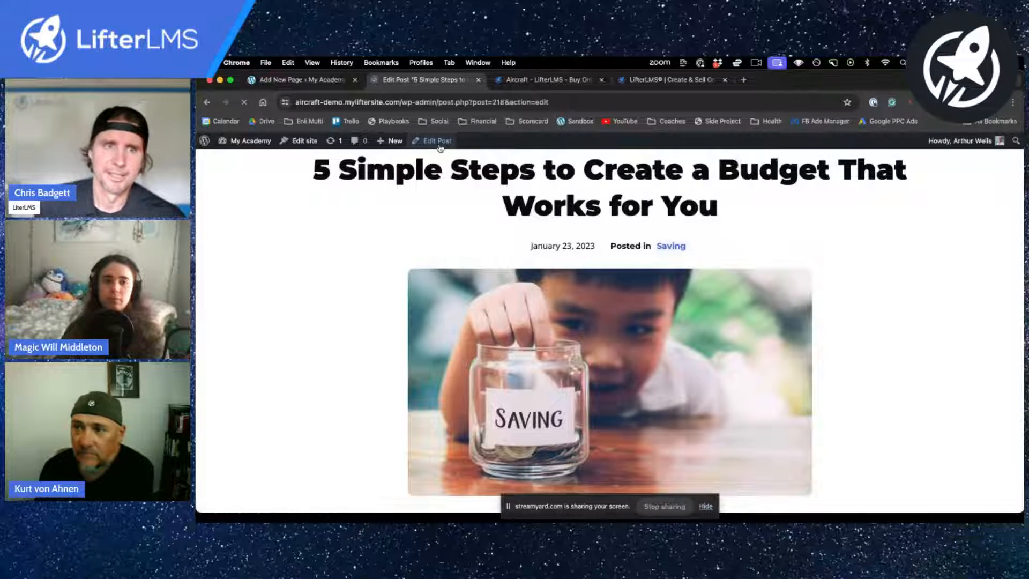
Step: Add an empty paragraph block after the "Tellus in metus" paragraph, below the business team photo
scroll(678, 360, down, 2)
scroll(678, 360, down, 10)
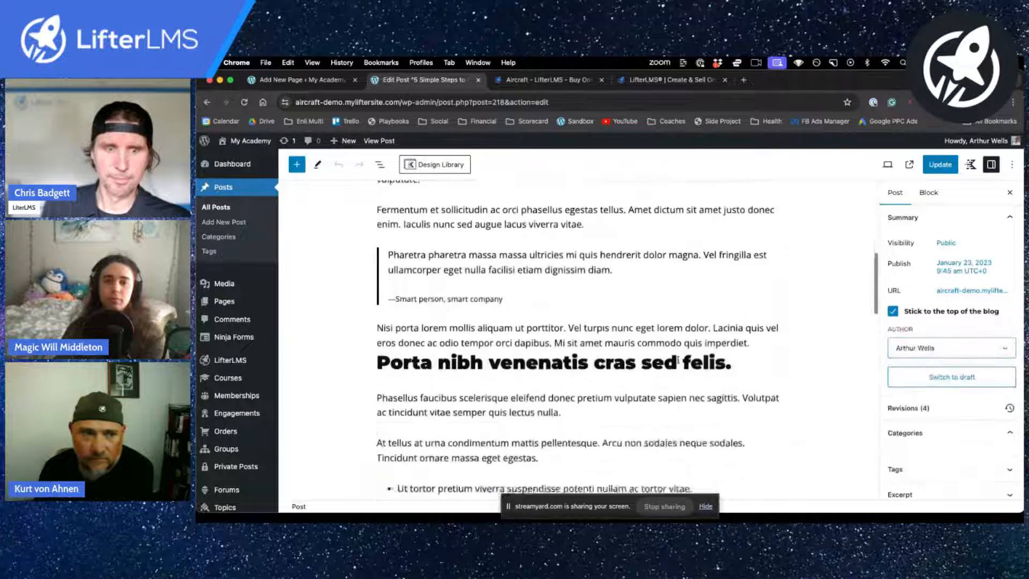
scroll(678, 362, down, 3)
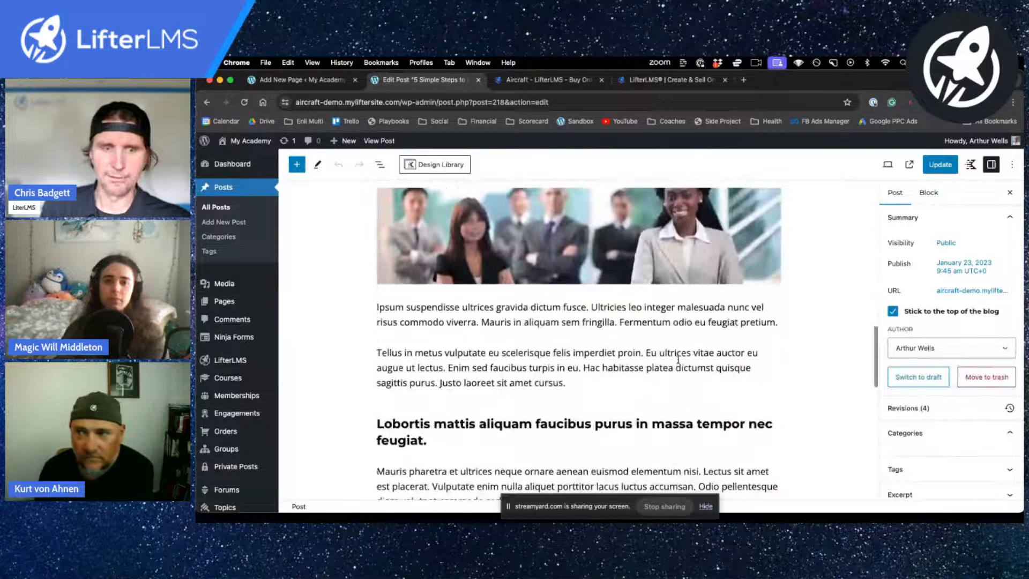
click(570, 383)
key(Return)
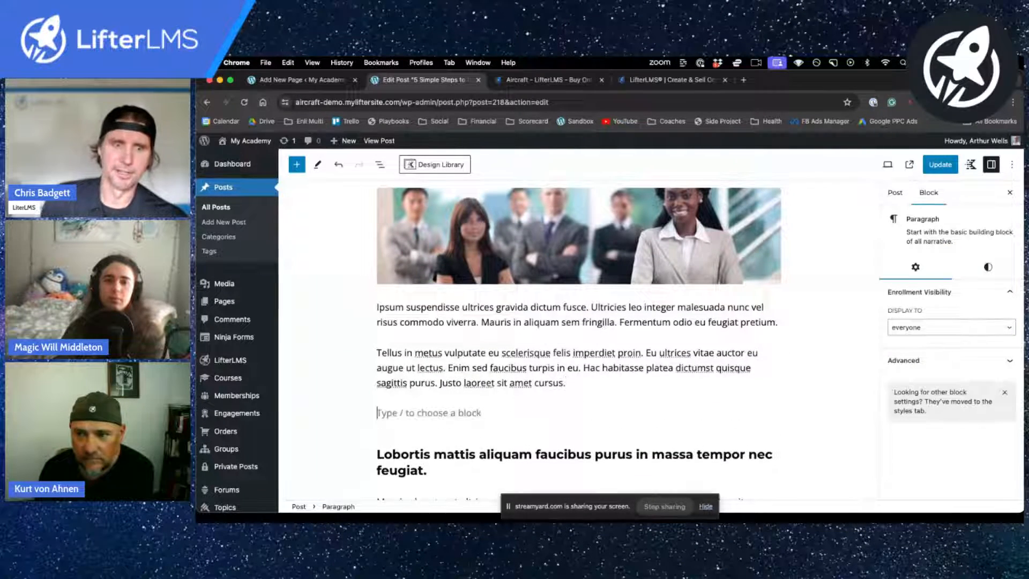
Step: Insert the Lead Magnet pattern from the Aircraft - Call to Action category at the empty block, and update the post
click(297, 165)
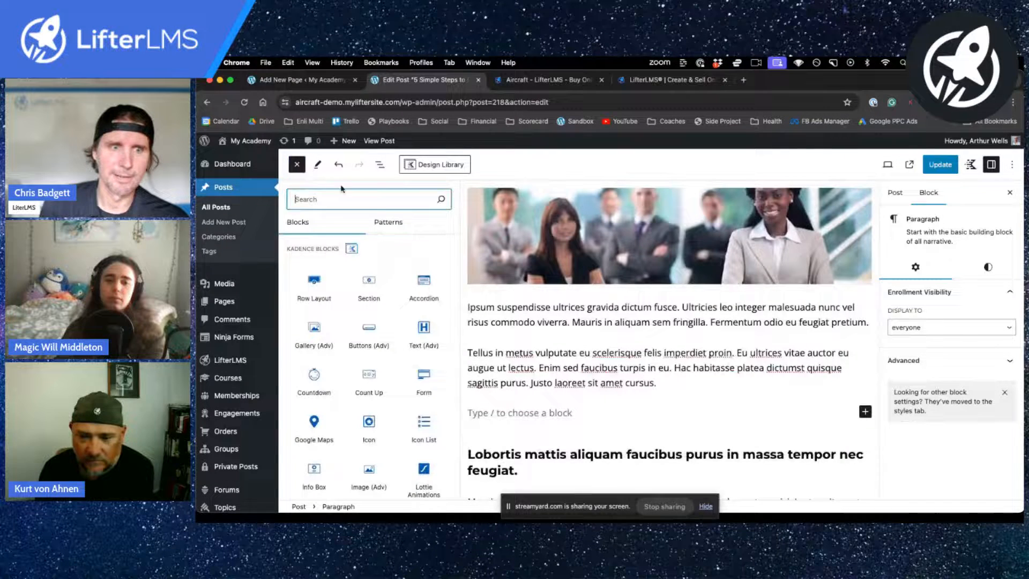
click(393, 222)
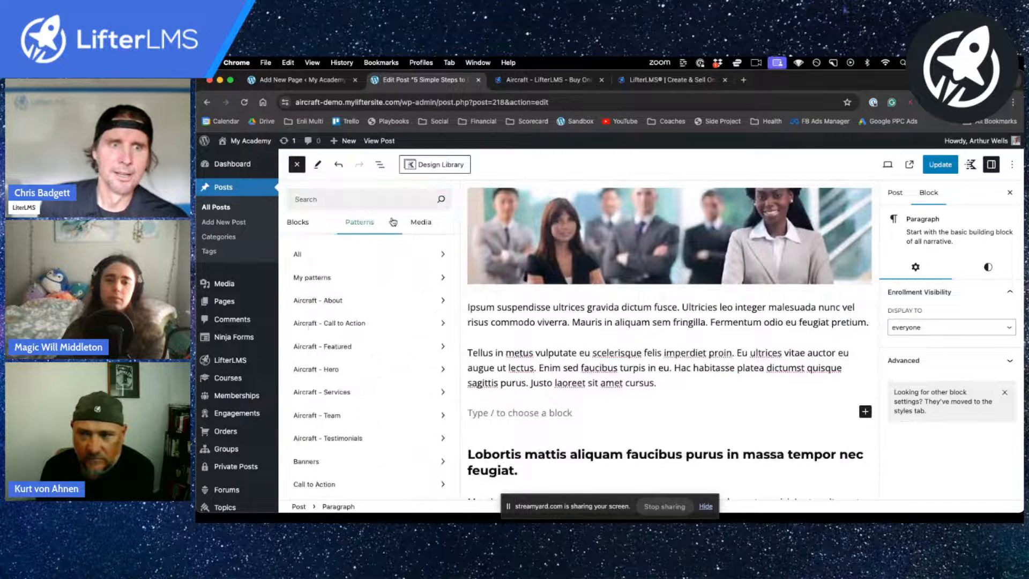
click(383, 320)
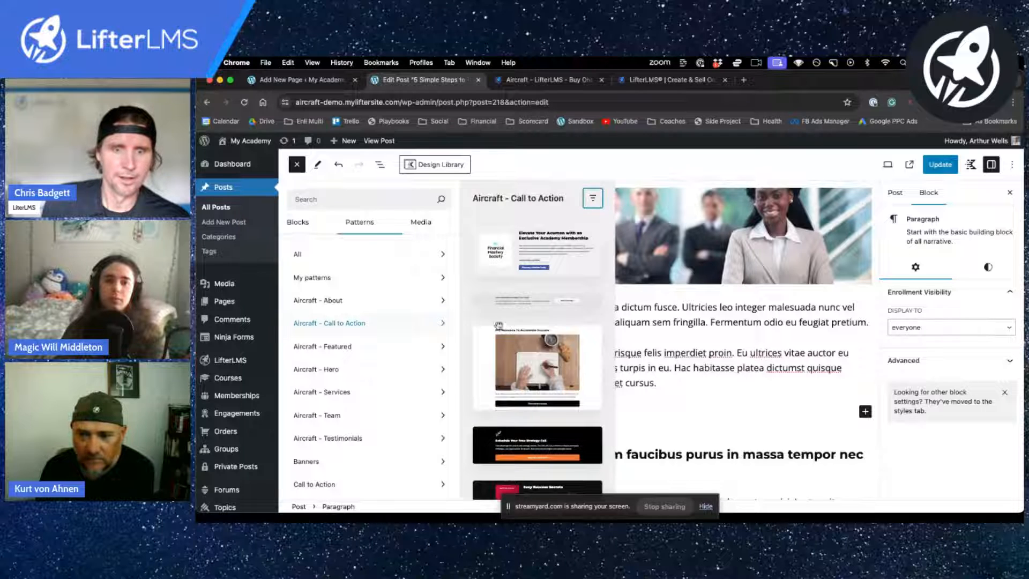
scroll(546, 365, down, 2)
scroll(547, 366, down, 2)
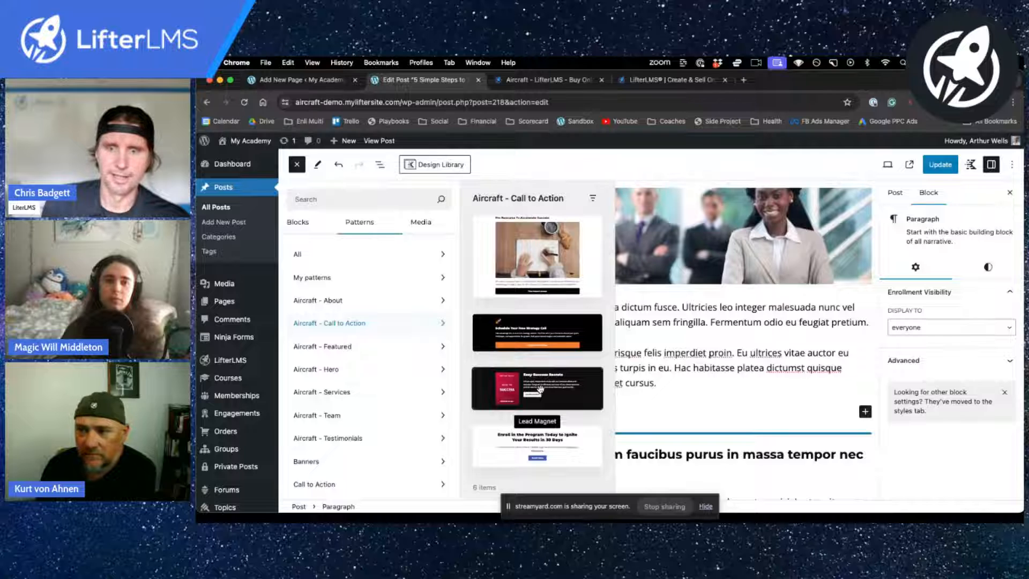
click(540, 388)
click(946, 165)
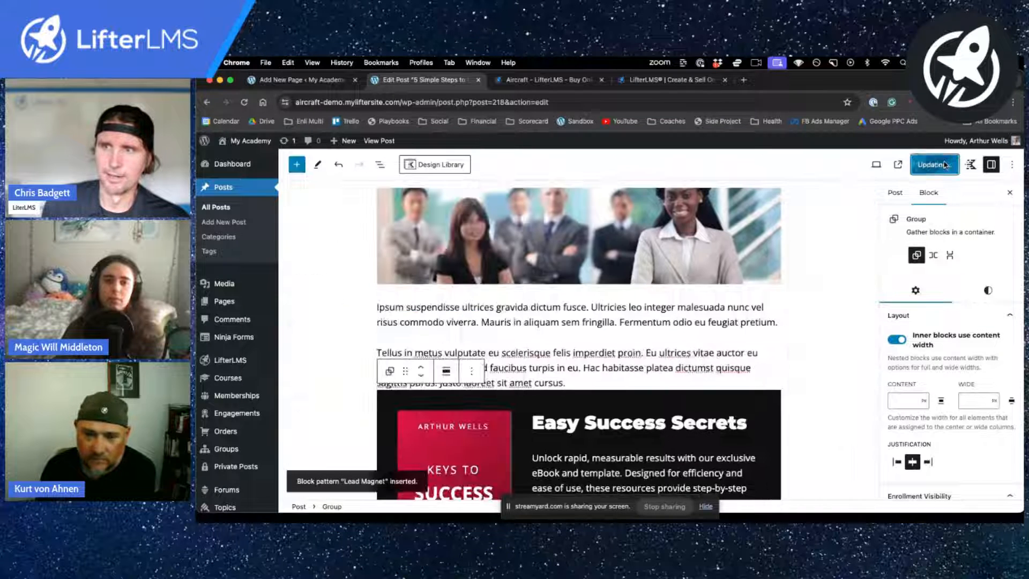
Step: Check the Easy Success Secrets banner, and add an empty paragraph after the "Eu scelerisque felis" paragraph under the "Nunc consequat" heading
scroll(475, 355, down, 3)
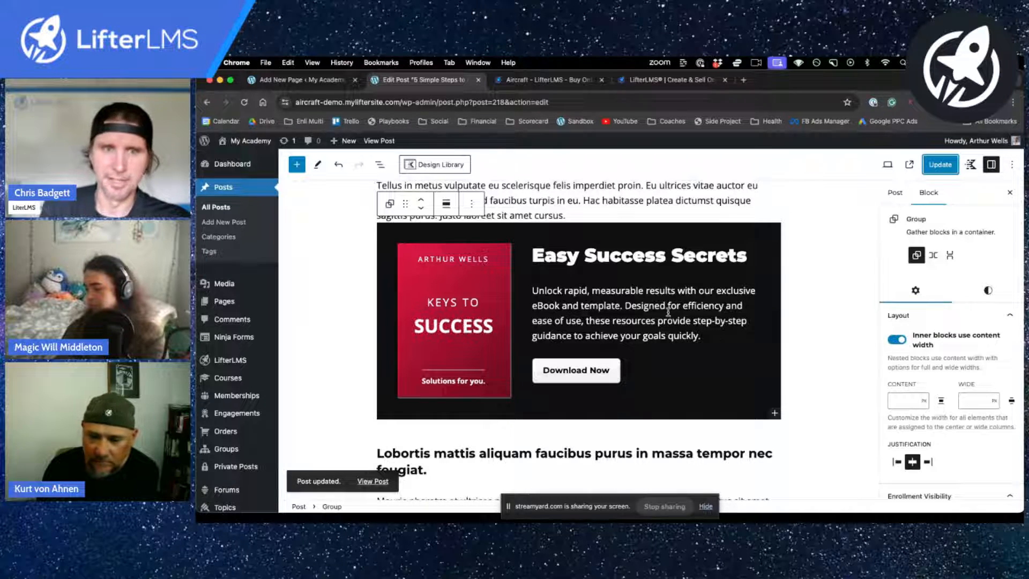
scroll(668, 312, up, 3)
scroll(667, 312, down, 10)
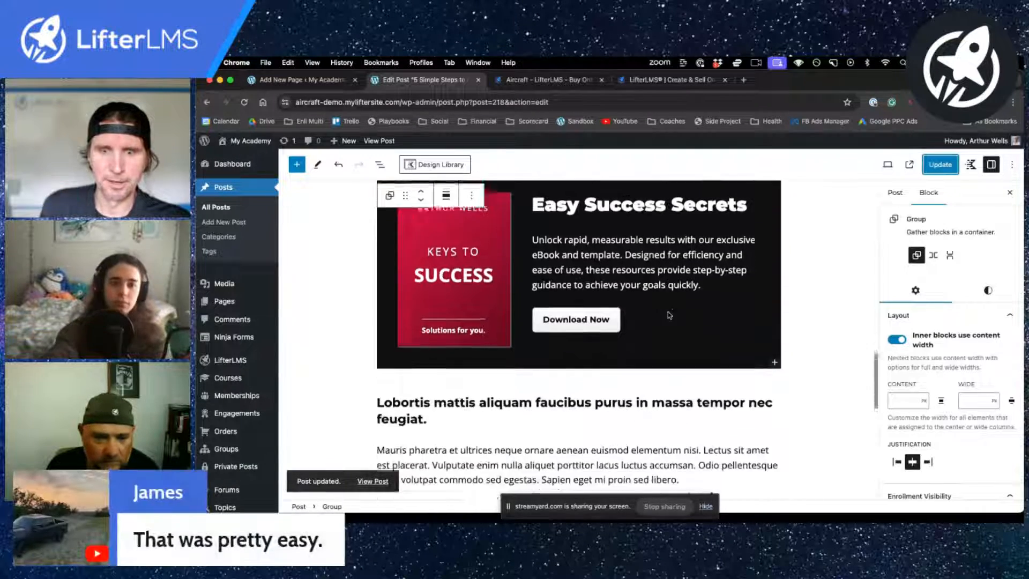
scroll(667, 312, down, 2)
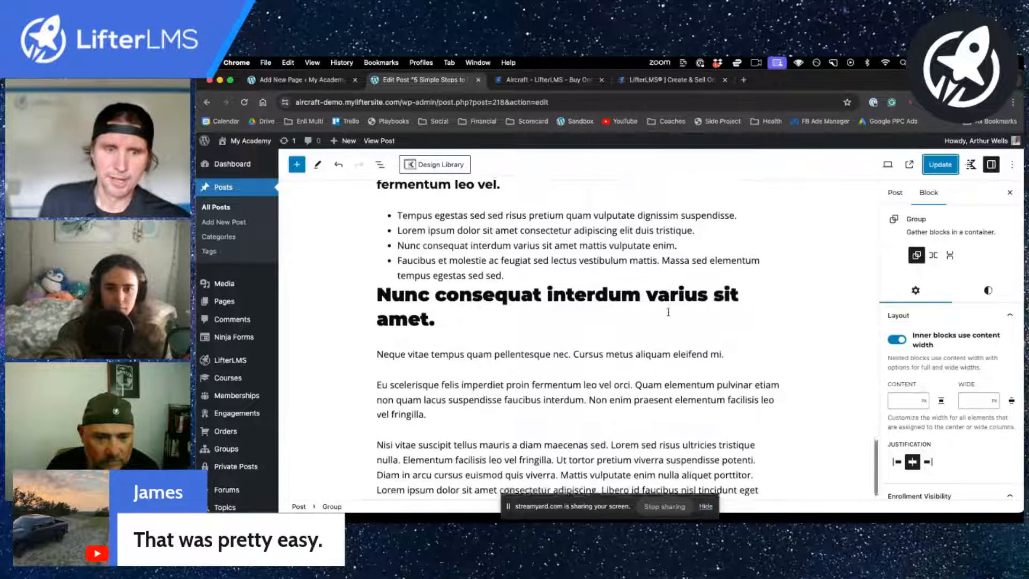
click(447, 408)
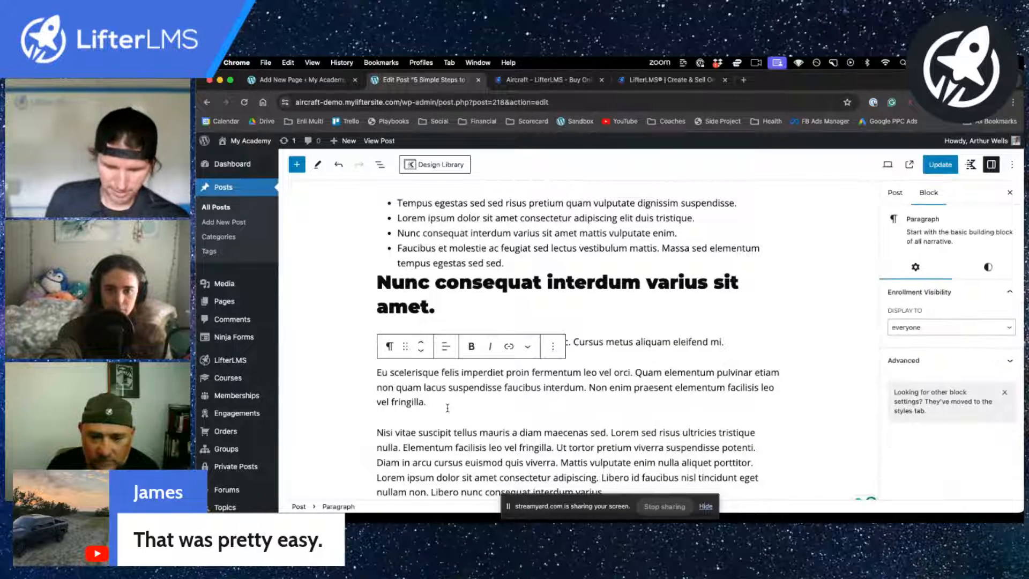
key(Return)
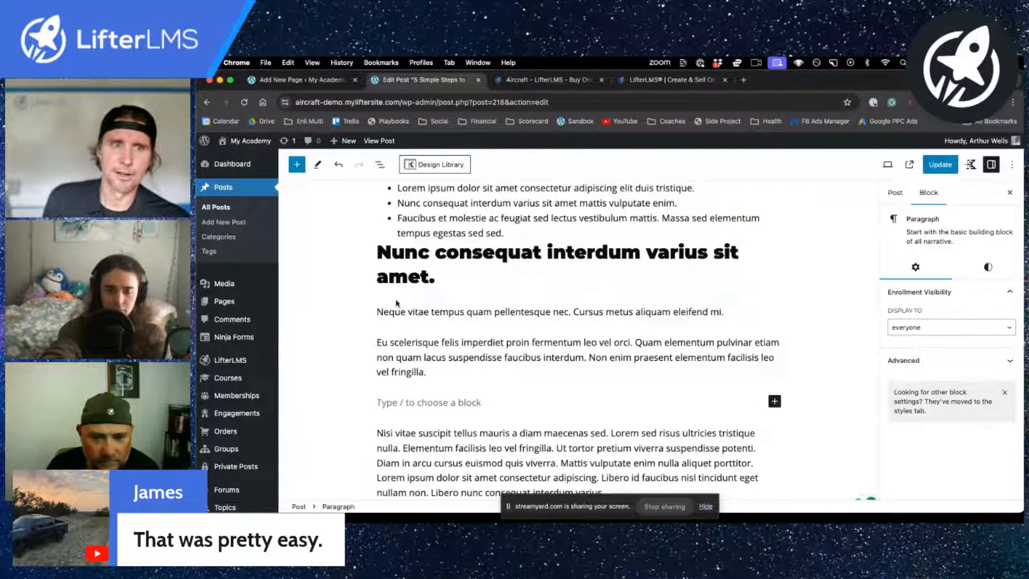
Step: Insert the Content Upgrade 3 pattern from Aircraft - Call to Action at the new empty block, and save the post
click(298, 169)
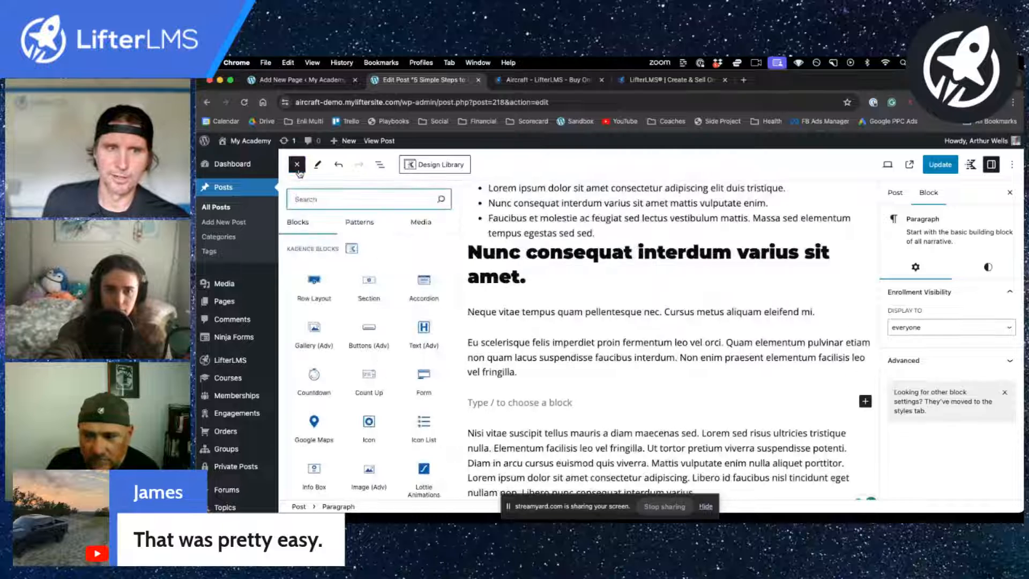
click(370, 226)
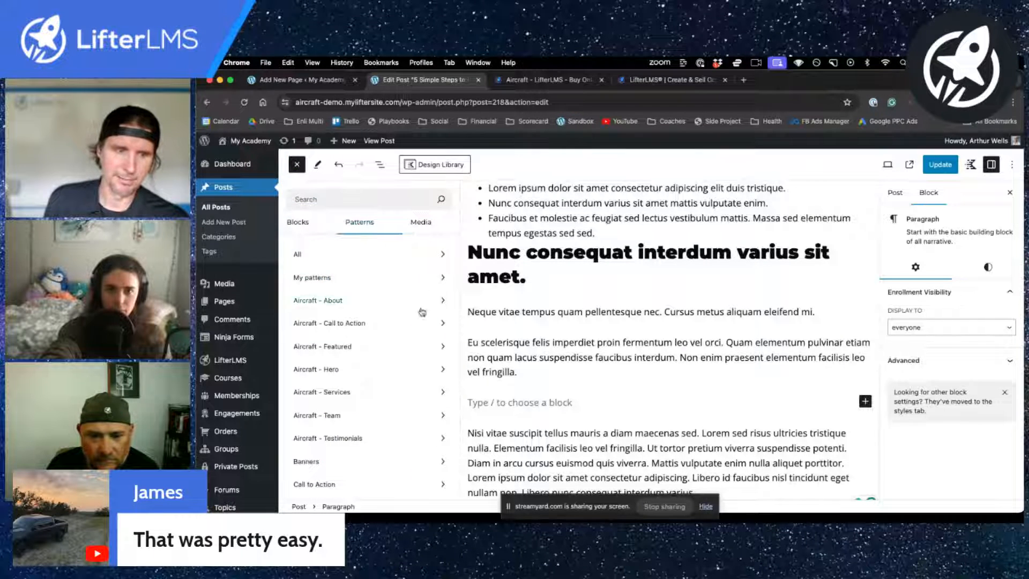
scroll(419, 383, down, 5)
scroll(419, 383, up, 5)
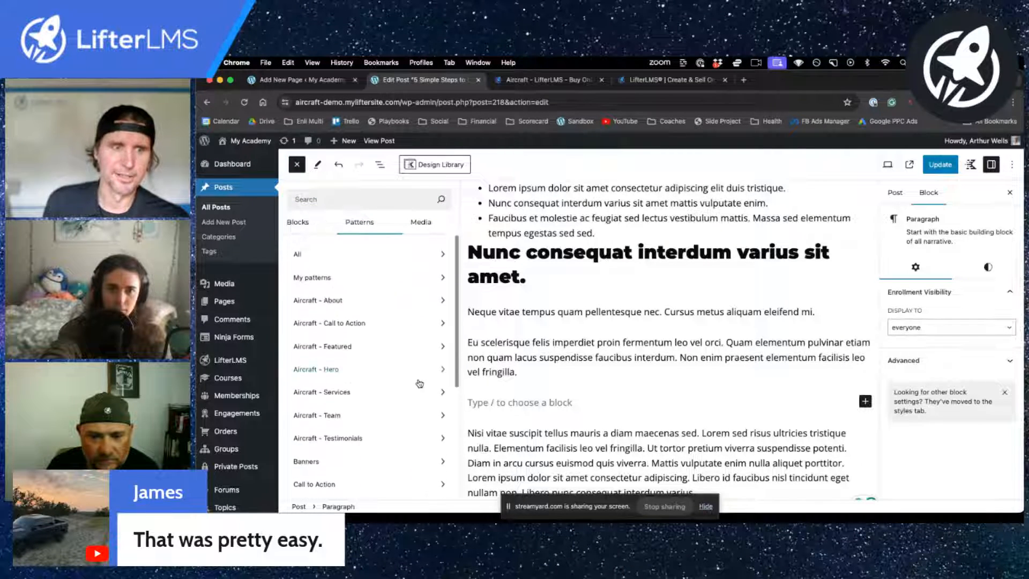
click(354, 323)
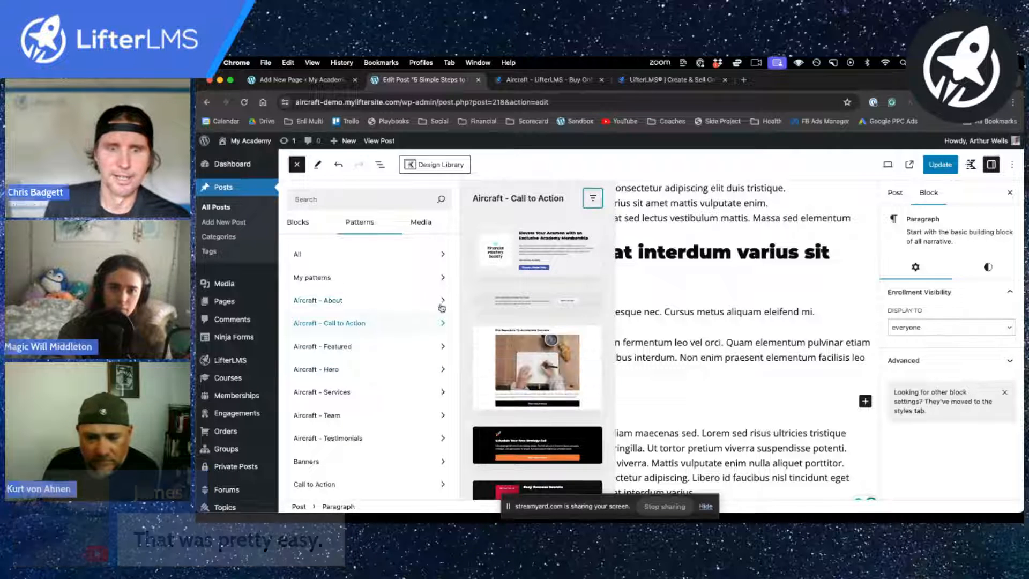
scroll(528, 414, down, 1)
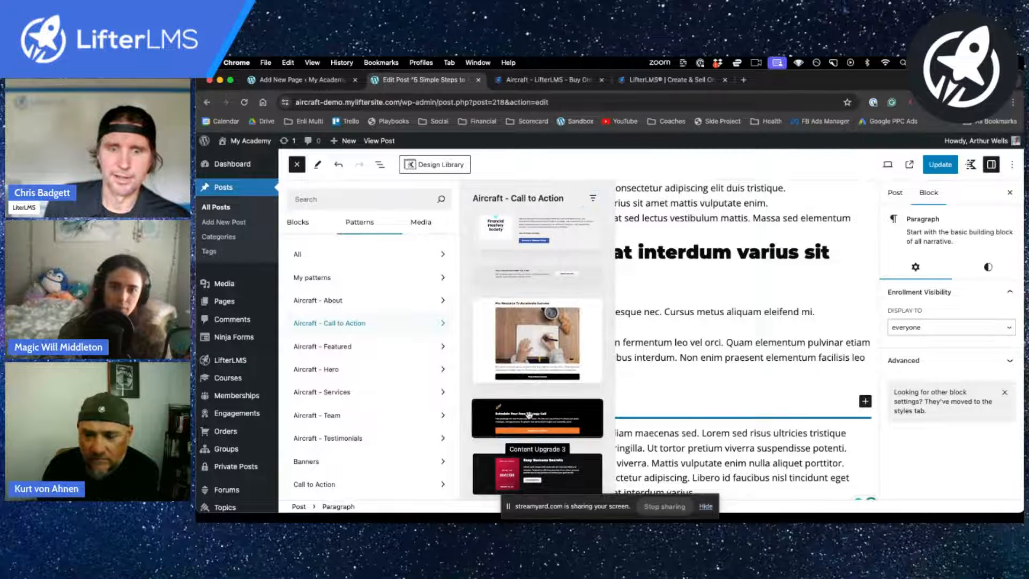
click(528, 414)
click(777, 332)
scroll(777, 333, down, 3)
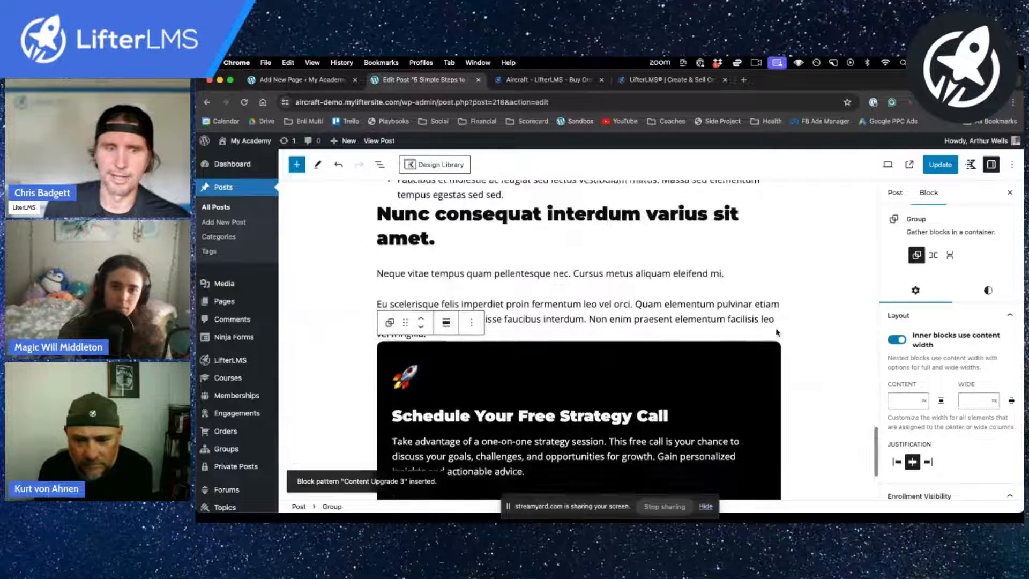
scroll(778, 332, up, 1)
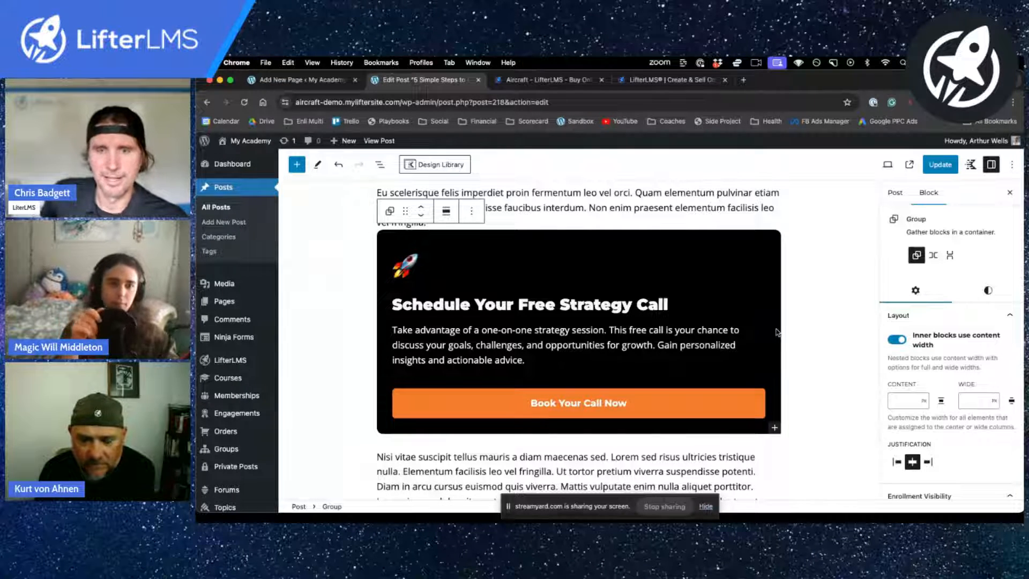
key(super+s)
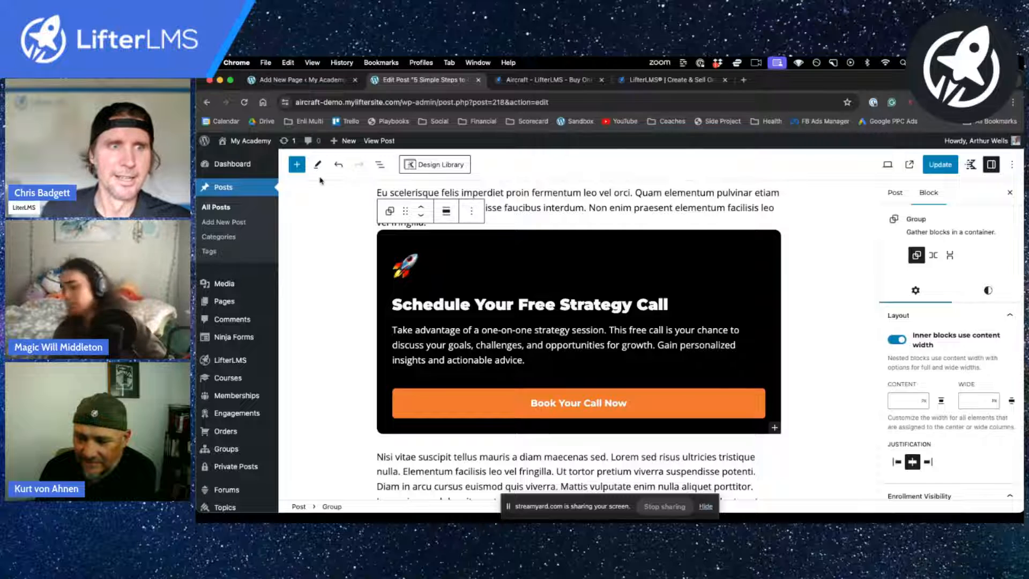
Step: Review how the Schedule Your Free Strategy Call and Easy Success Secrets banners fit within the post's content
scroll(560, 373, down, 1)
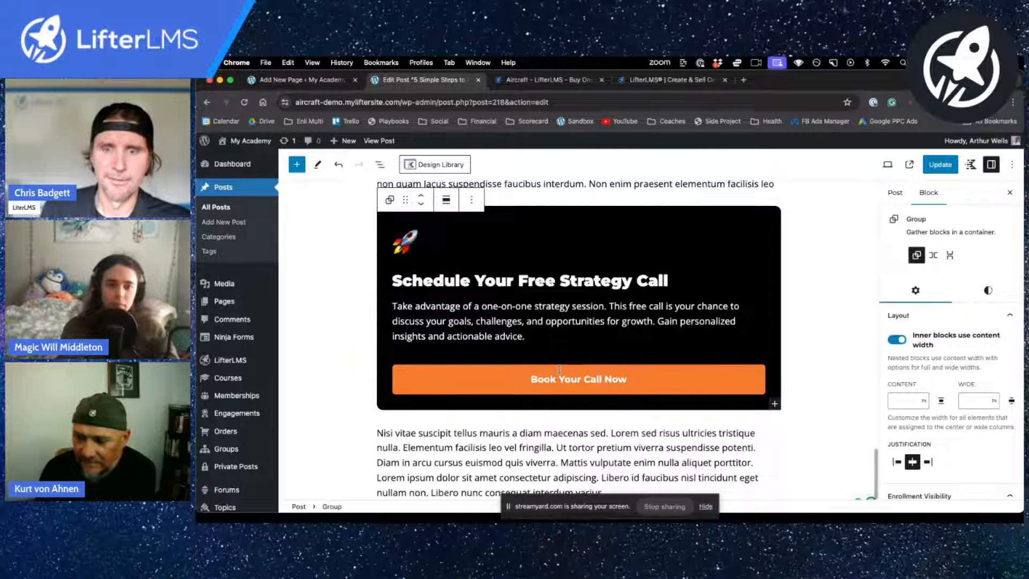
scroll(560, 373, up, 3)
scroll(558, 368, up, 1)
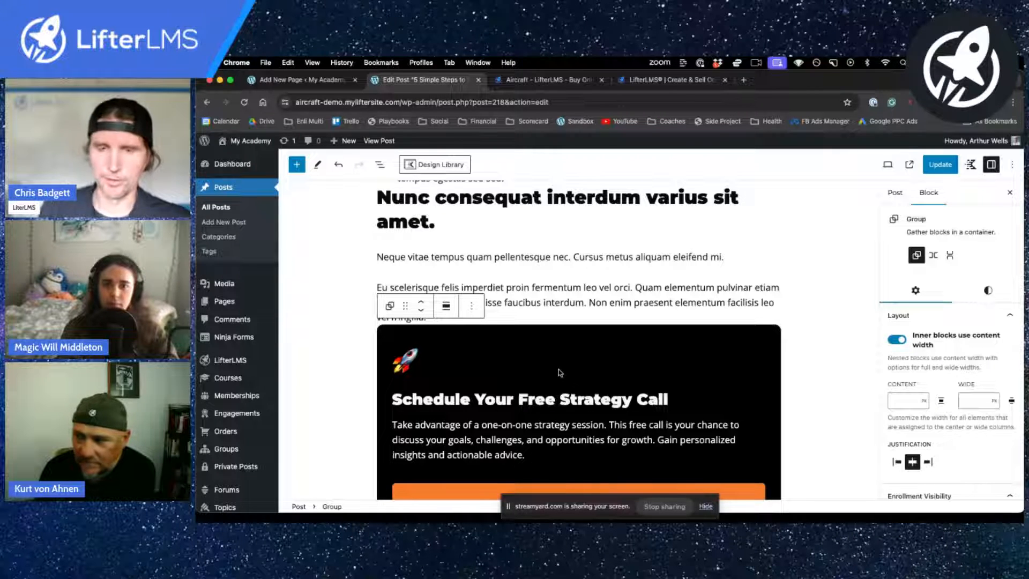
scroll(559, 369, down, 3)
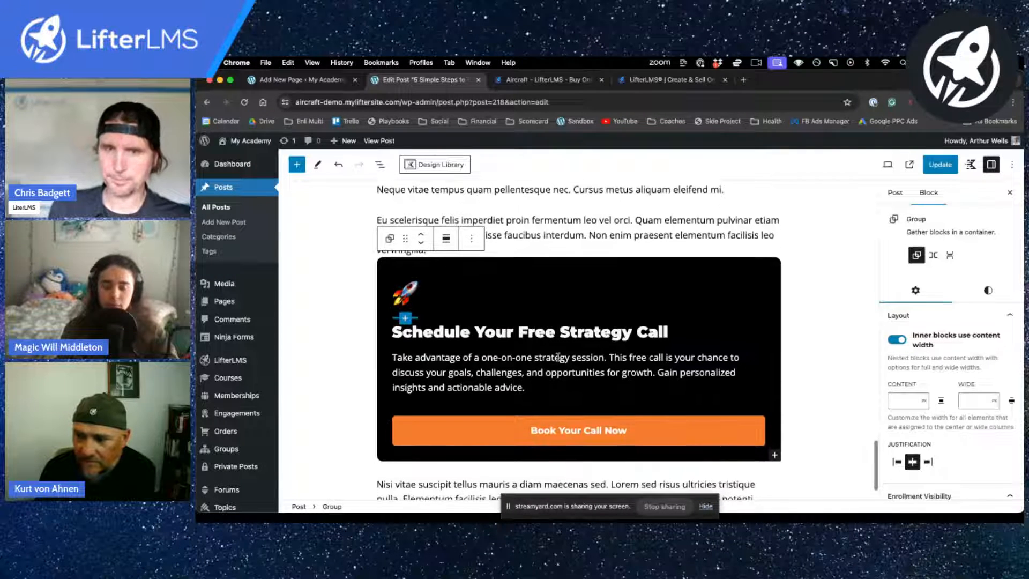
click(641, 305)
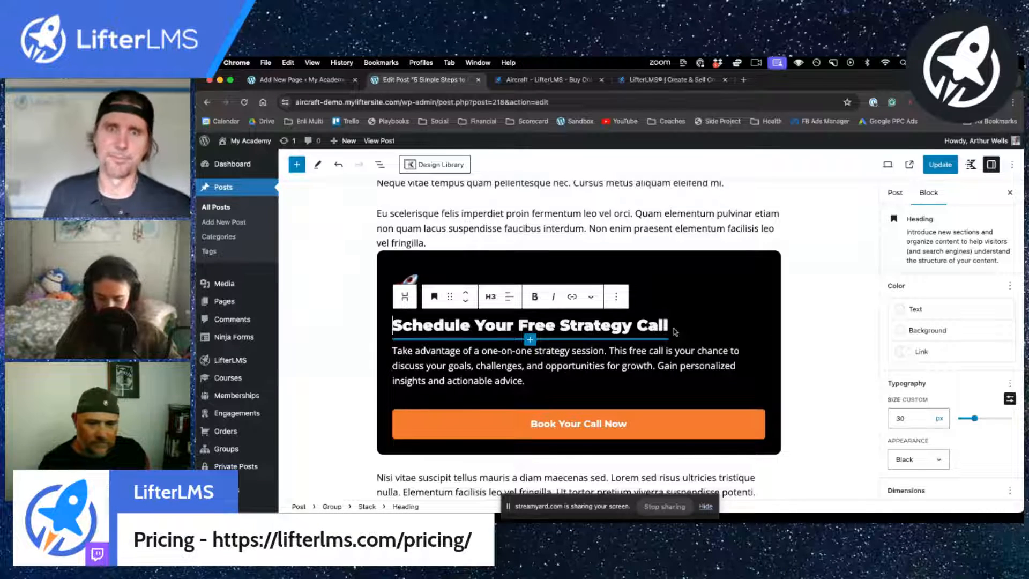
scroll(675, 331, up, 10)
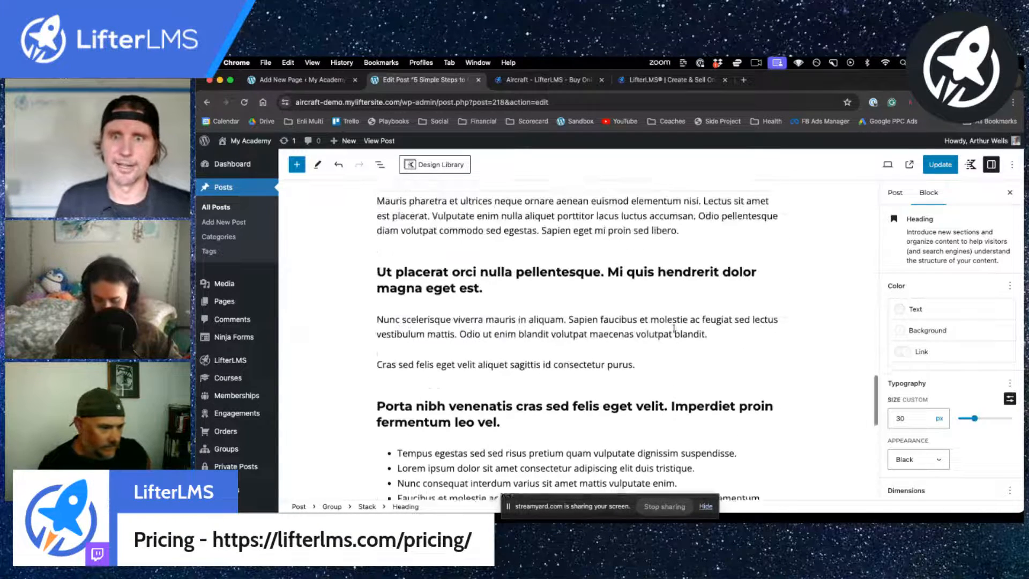
scroll(675, 329, up, 10)
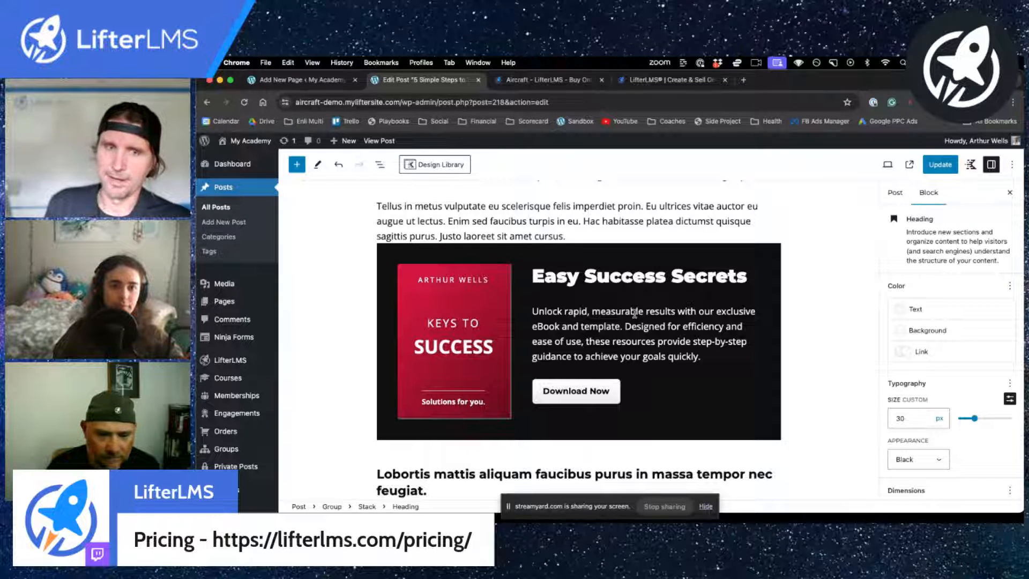
scroll(635, 314, down, 2)
scroll(635, 314, up, 3)
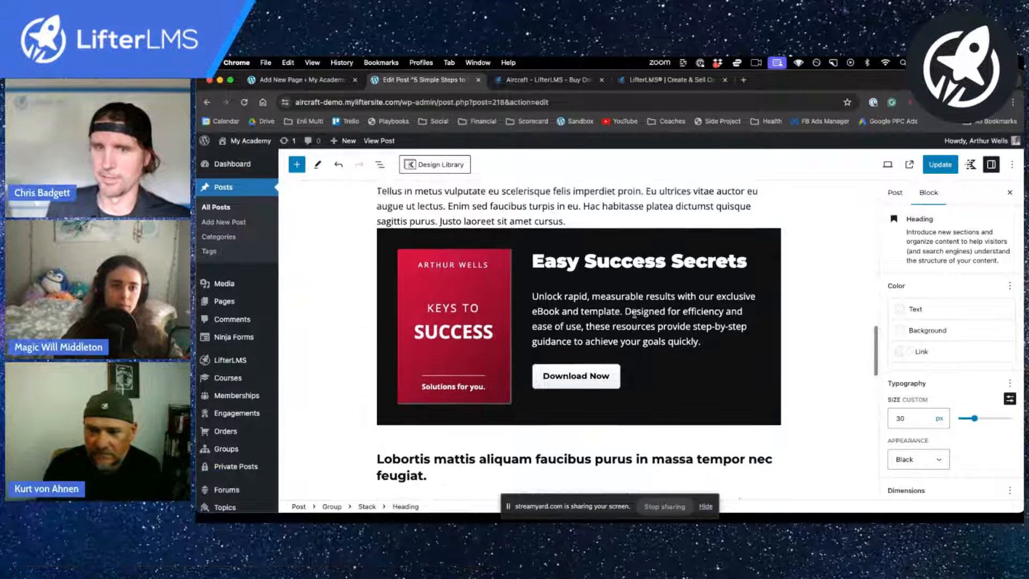
scroll(635, 314, up, 1)
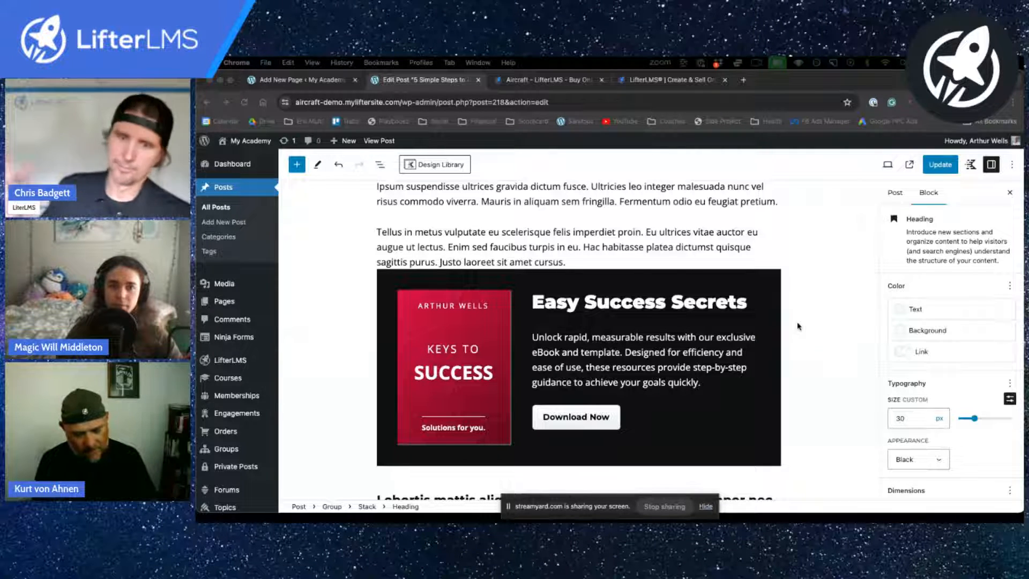
scroll(797, 326, down, 5)
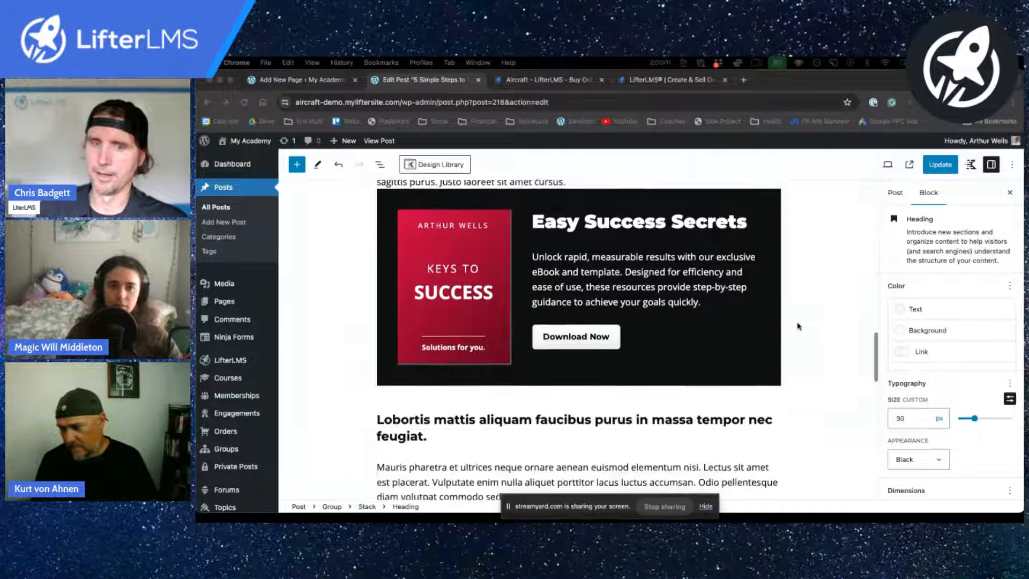
scroll(798, 325, up, 4)
scroll(797, 326, up, 4)
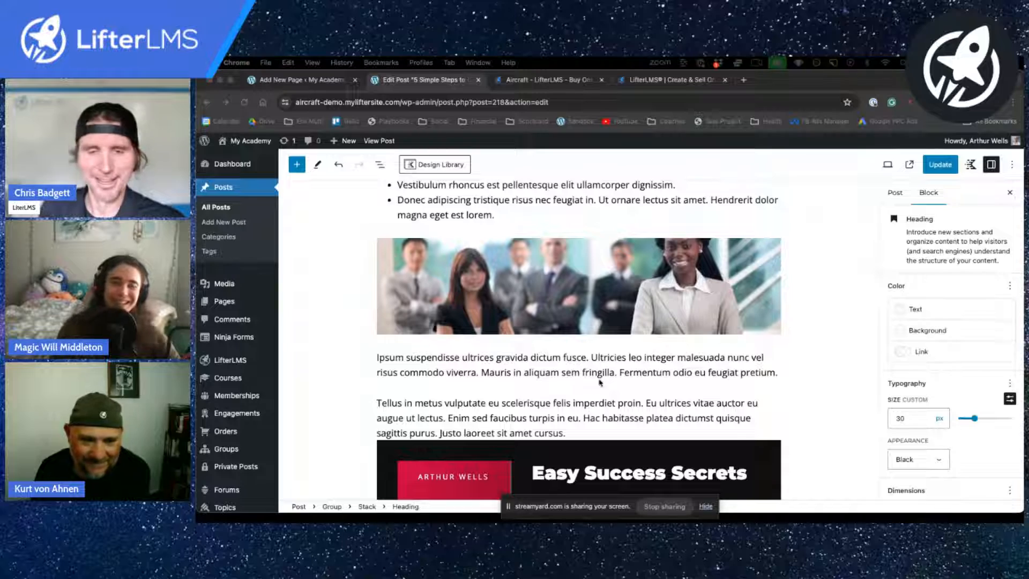
scroll(597, 388, down, 2)
scroll(596, 388, down, 10)
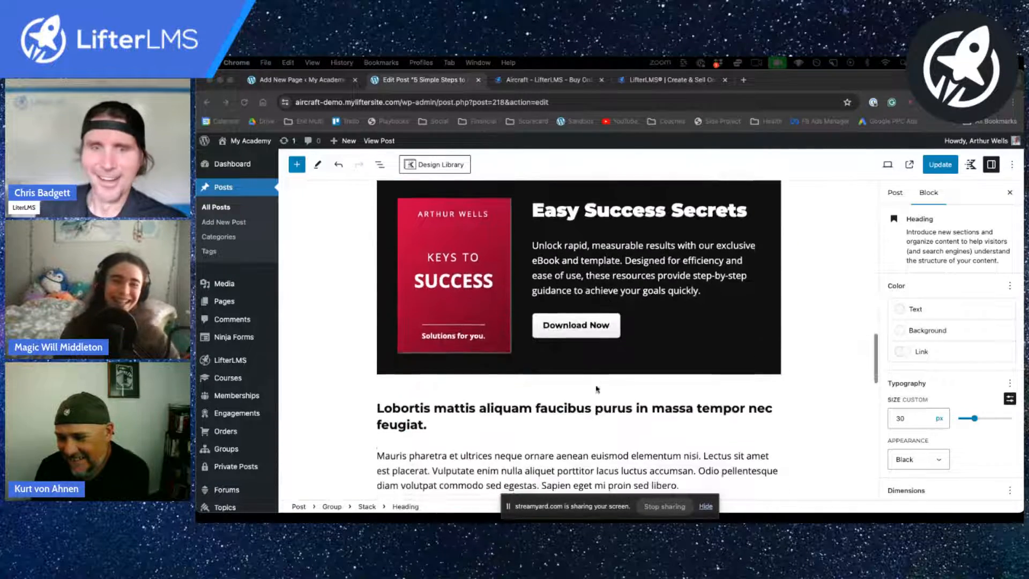
scroll(597, 383, down, 1)
scroll(597, 384, up, 6)
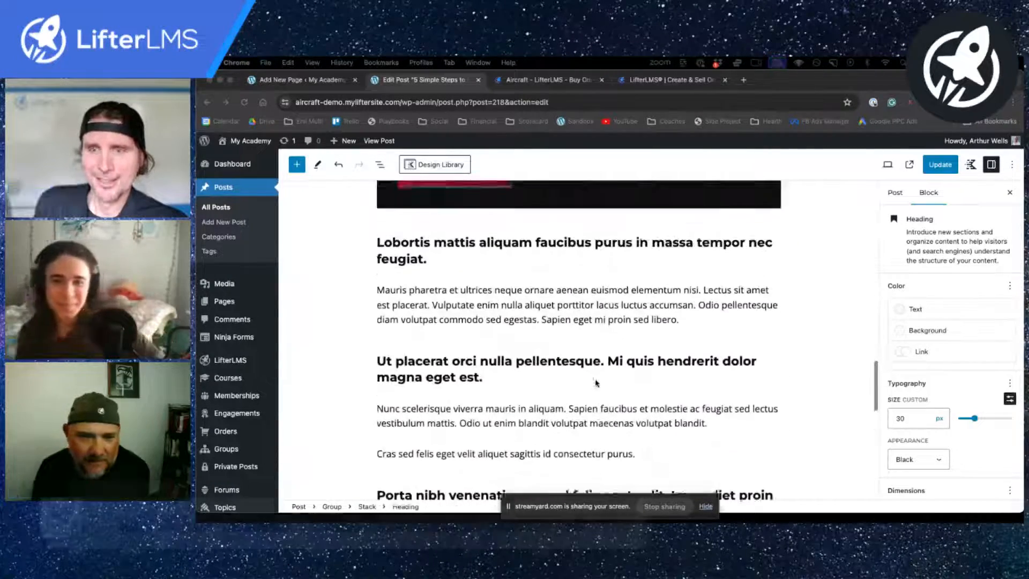